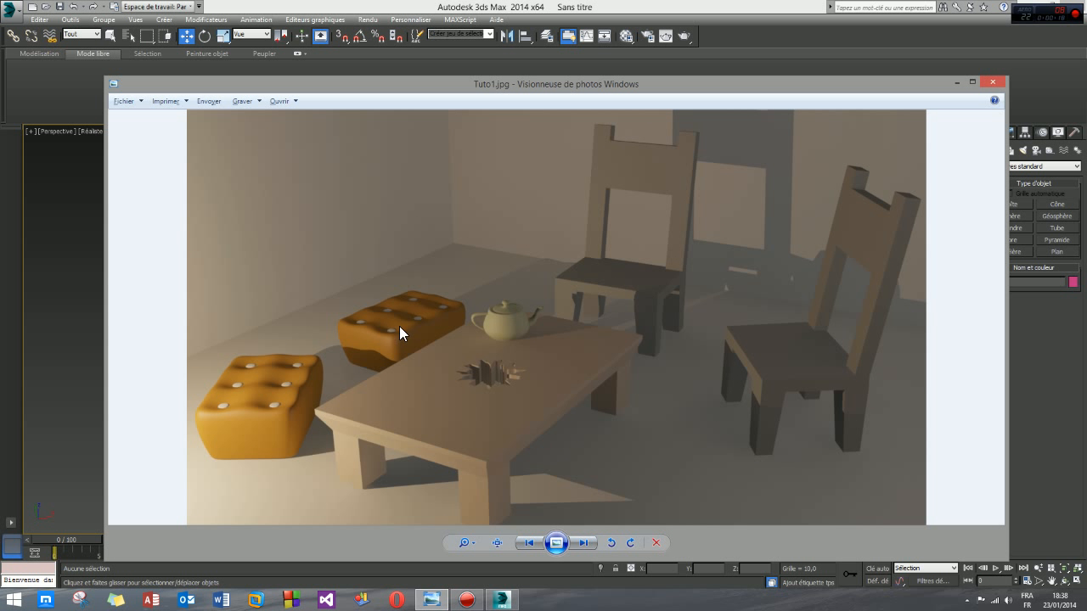
Create a box on the grid beside the table, about 39 long, 32 wide and 16 high.
drag(520, 94, 1086, 110)
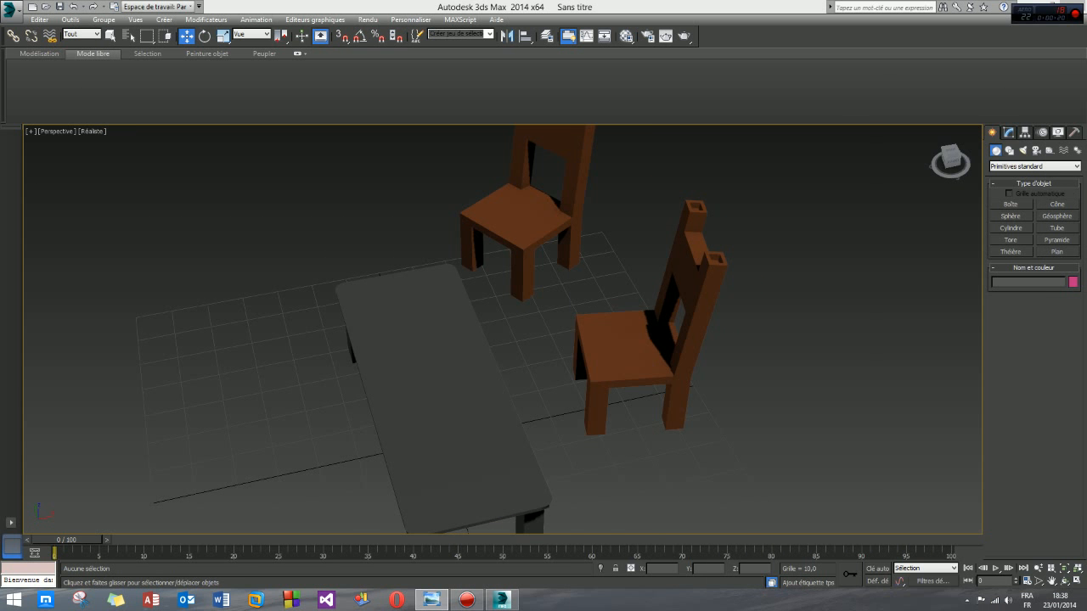
alt+middle_drag(434, 340, 930, 251)
click(1010, 204)
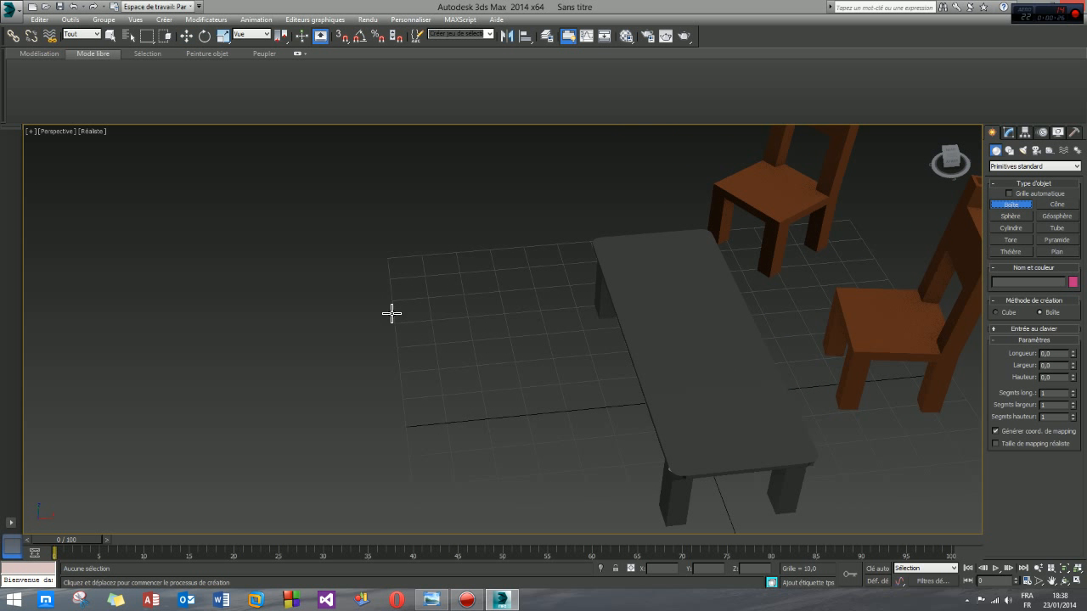
drag(406, 309, 544, 397)
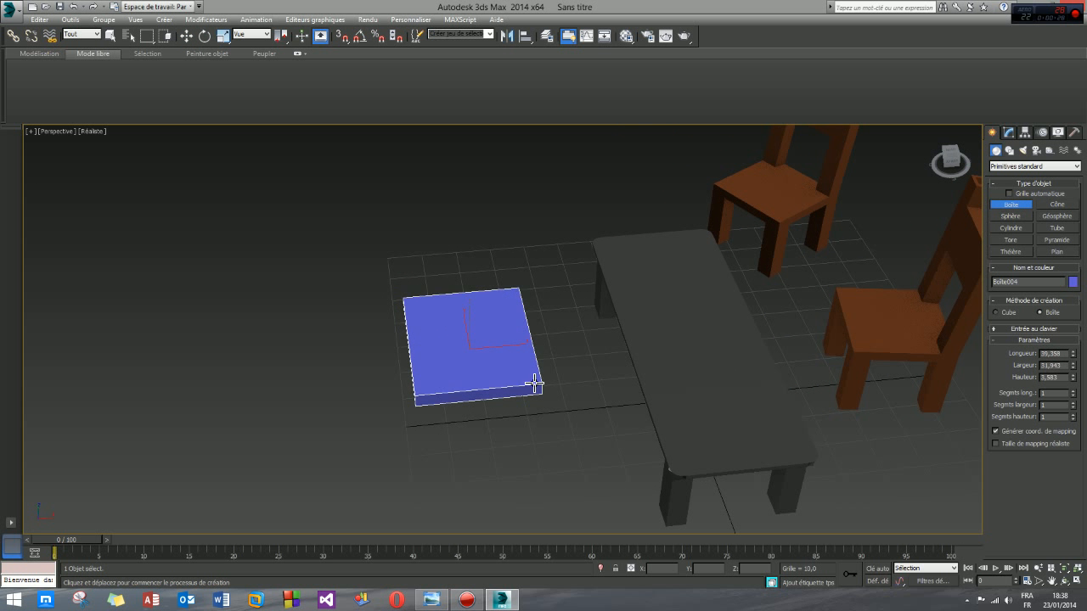
click(524, 341)
mouse_move(579, 405)
alt+middle_down()
mouse_move(500, 393)
mouse_move(582, 394)
alt+middle_up()
key(w)
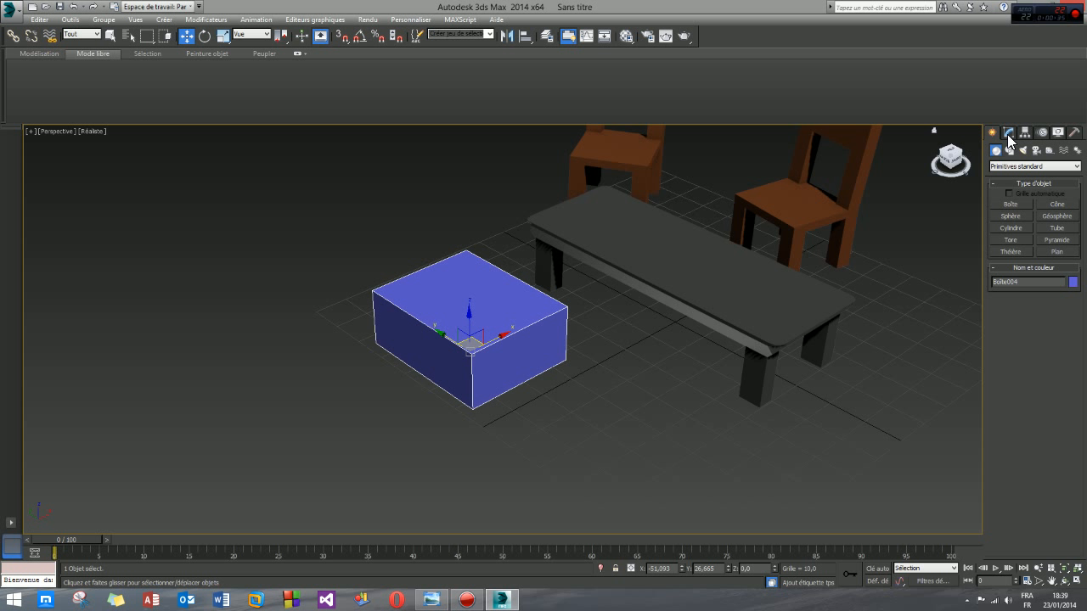
Set the box's length to 40, width to 40 and height to 12.
click(1008, 134)
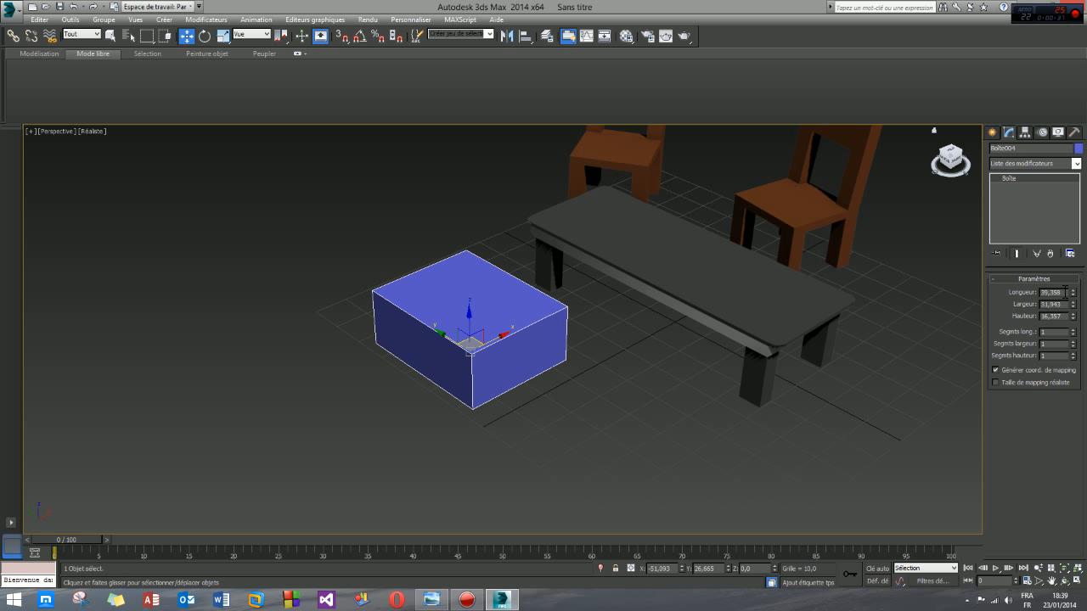
drag(1068, 292, 1013, 287)
text(40)
key(Return)
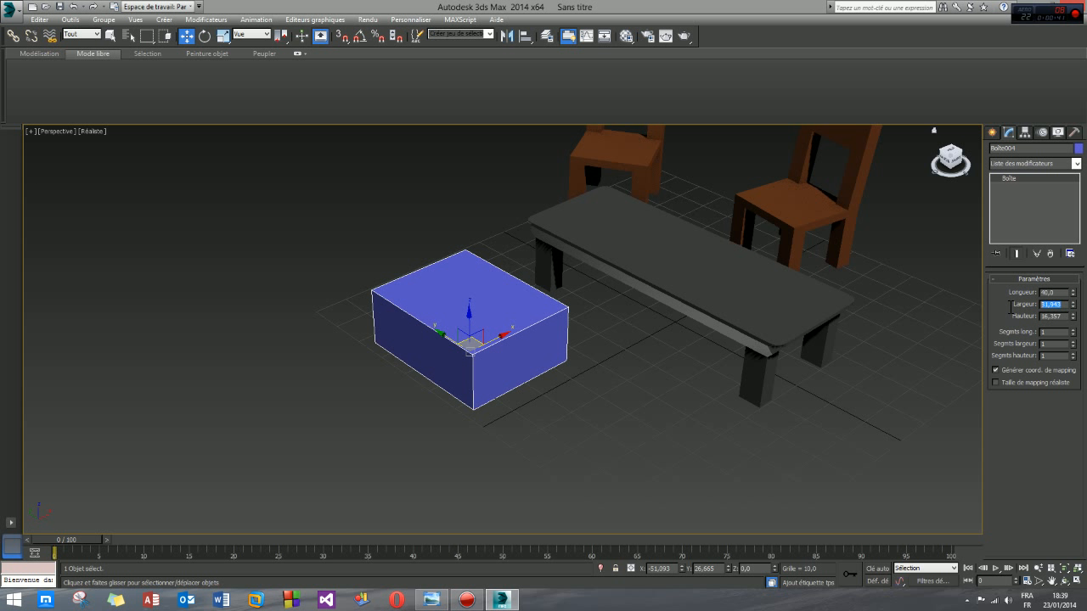
key(Tab)
text(40)
key(Return)
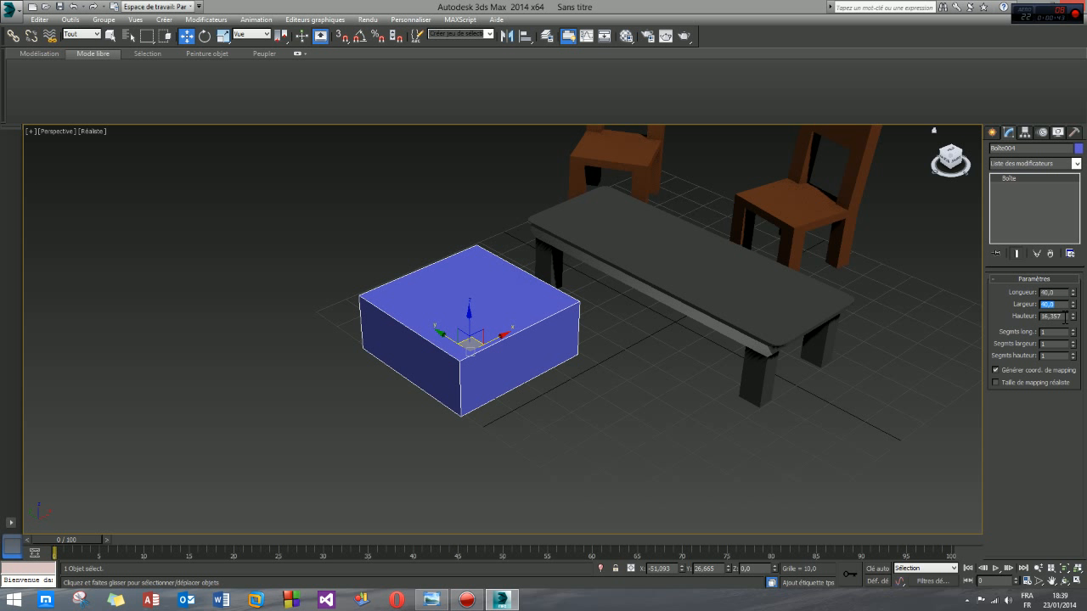
drag(1065, 316, 1023, 313)
text(12)
key(Return)
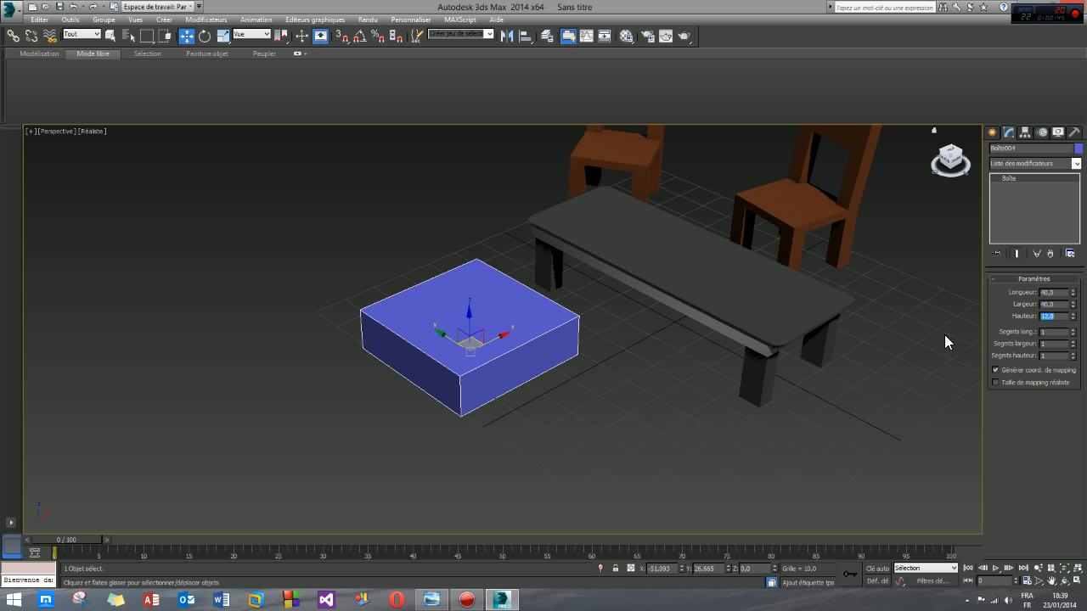
Narrow the box by trying a width of 20 and settling on 30.
alt+middle_drag(575, 320, 596, 327)
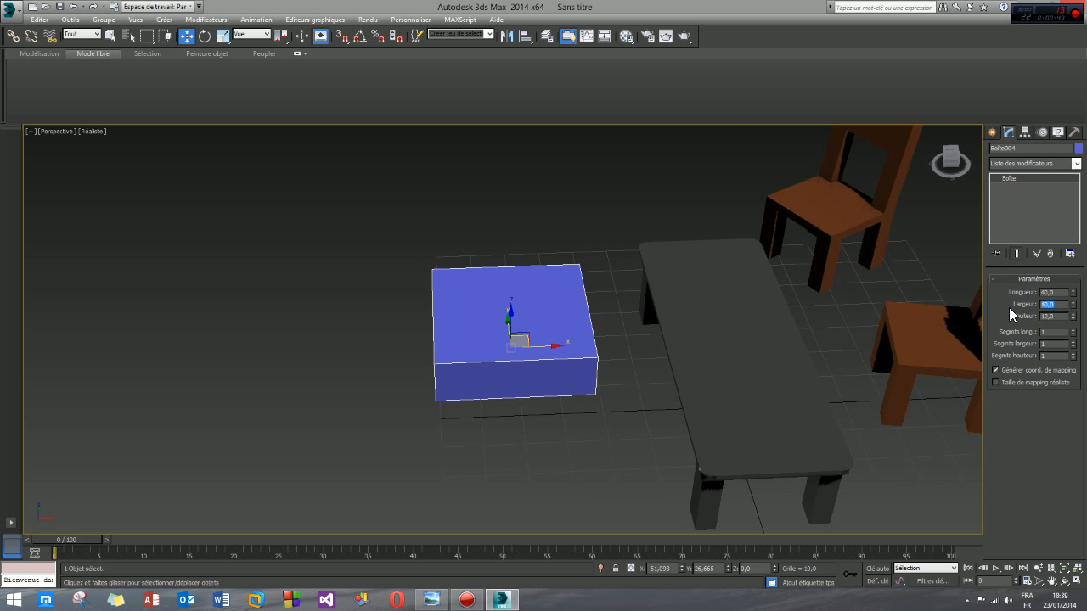
text(20)
key(Return)
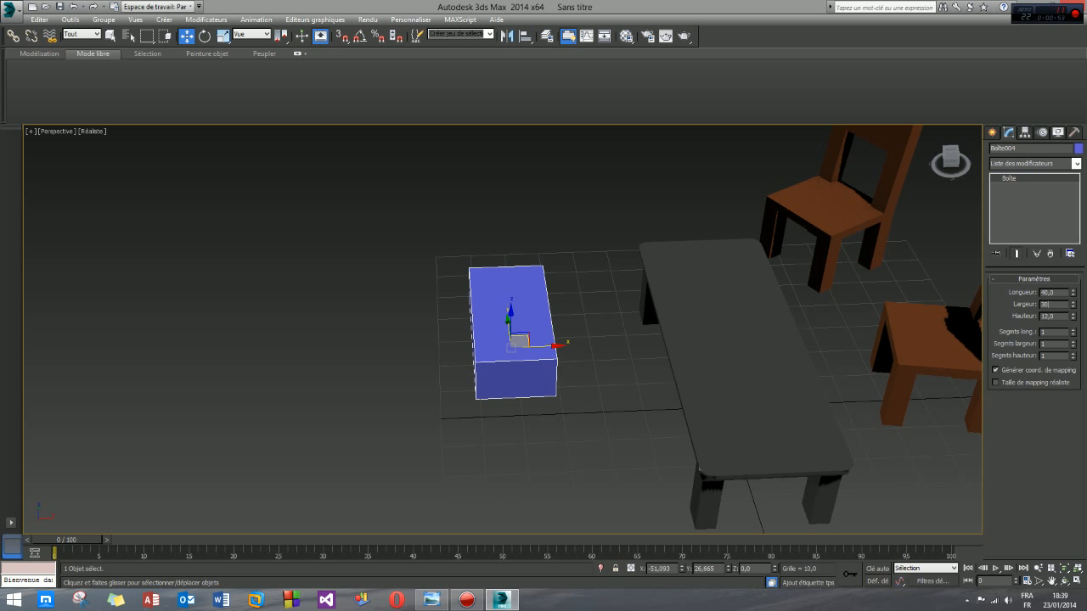
text(30)
key(Return)
Divide the box into 8 length segments and 8 width segments.
alt+middle_drag(546, 357, 688, 361)
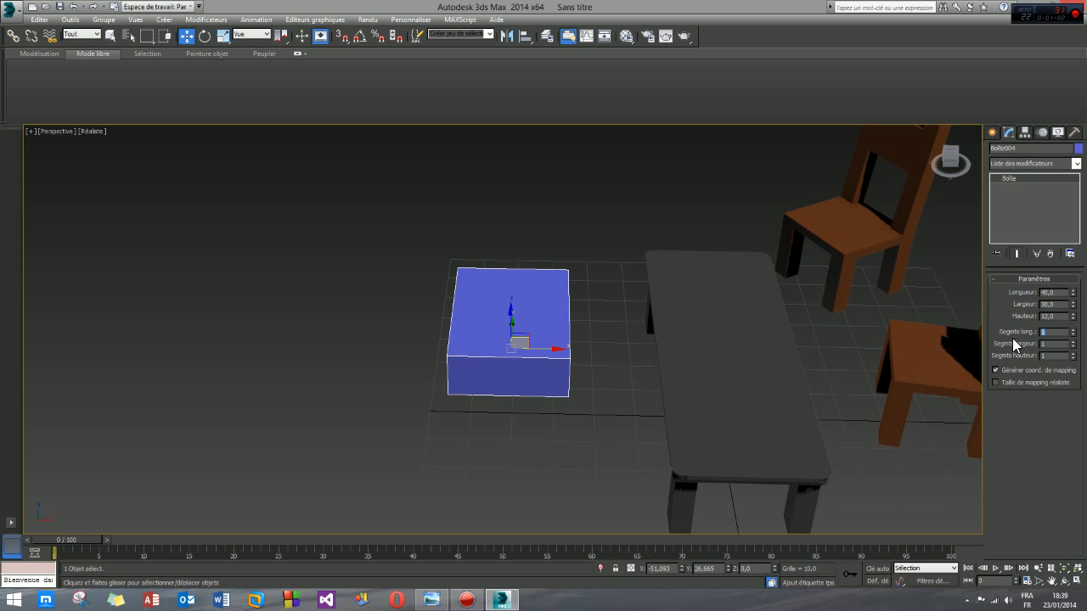
key(Return)
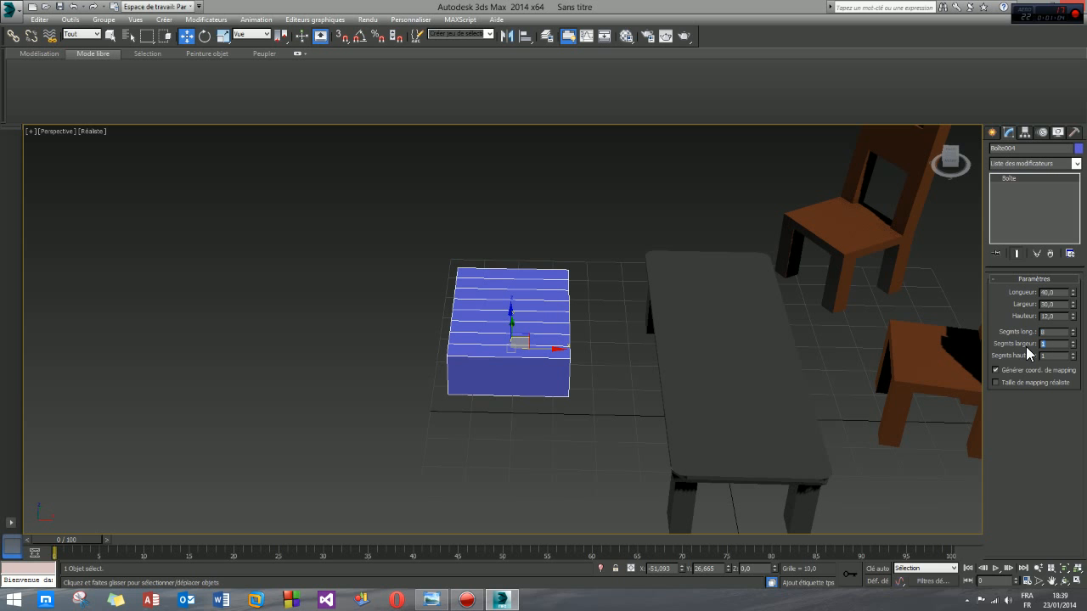
text(8)
key(Return)
middle_drag(574, 400, 644, 401)
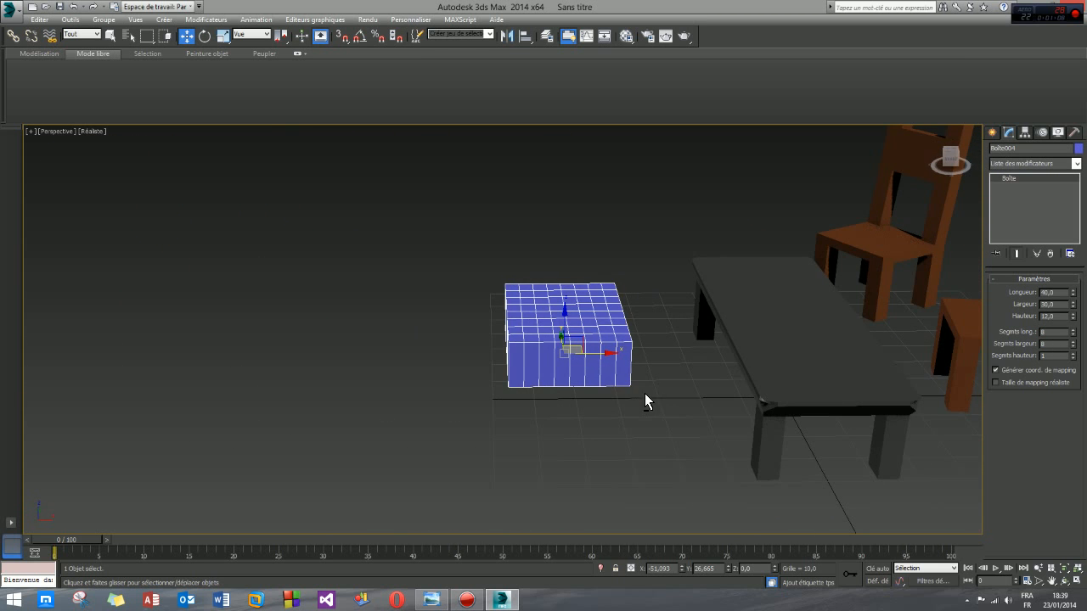
Convert the segmented box to an Editable Poly.
alt+middle_drag(603, 361, 476, 391)
right_click(1019, 178)
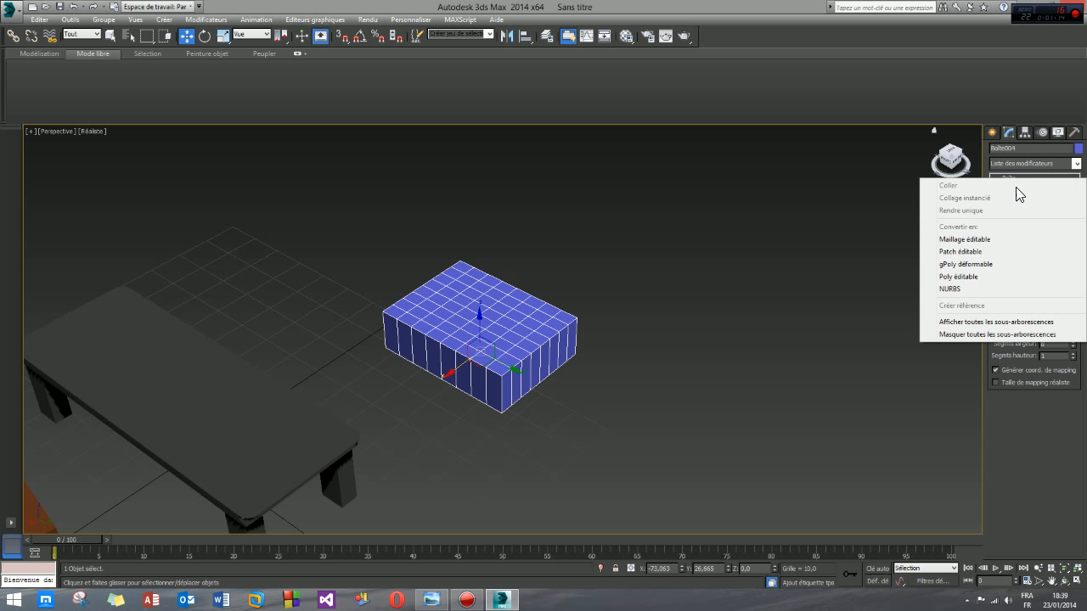
click(947, 276)
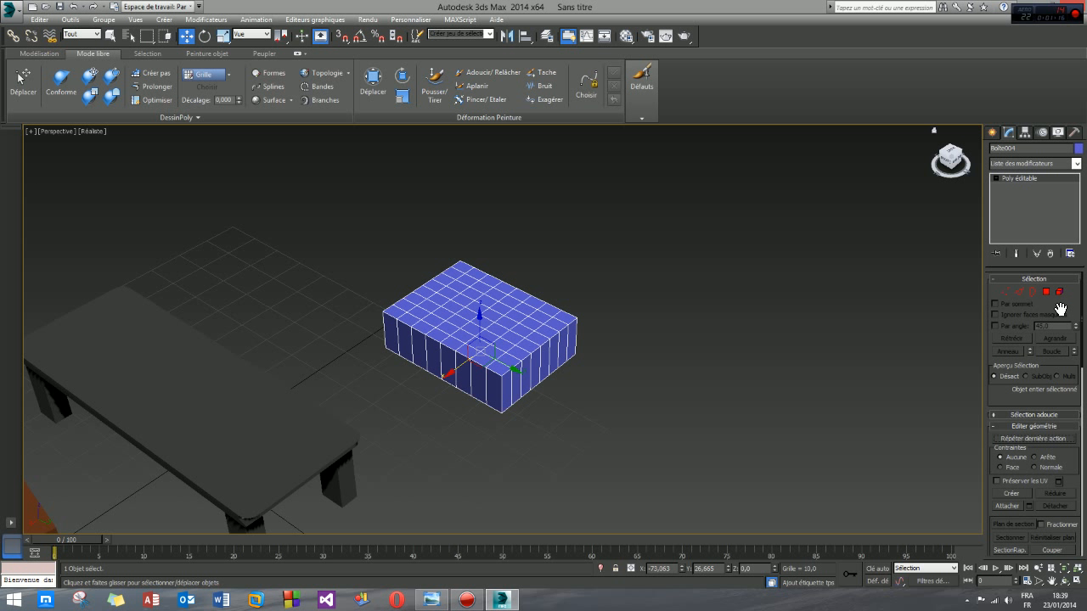
Smooth the box with NURMS subdivision and set the display iterations to 2.
drag(1058, 308, 1061, 185)
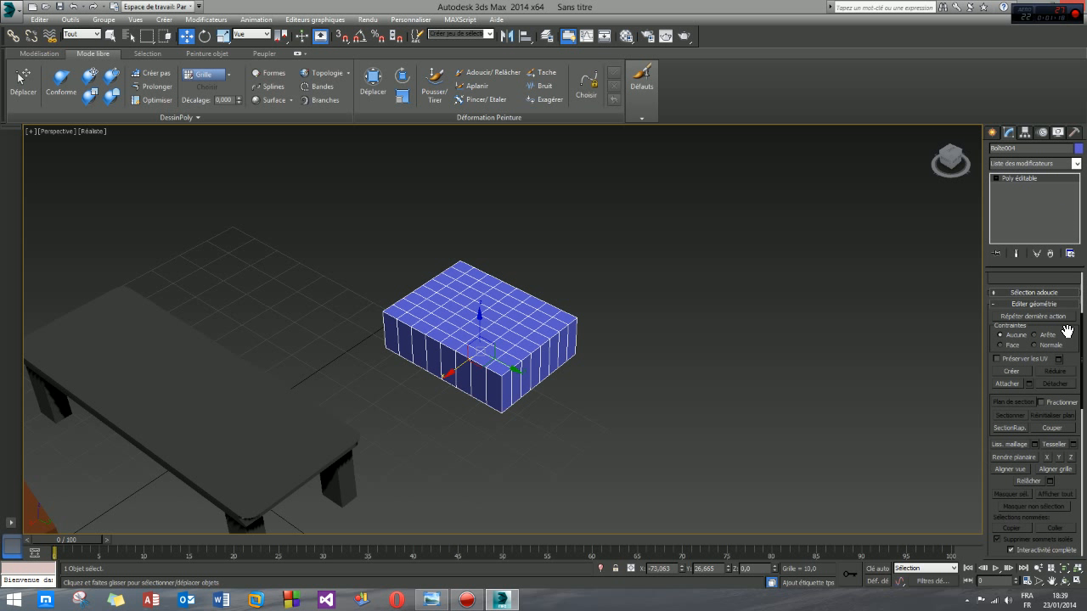
drag(1081, 356, 1068, 442)
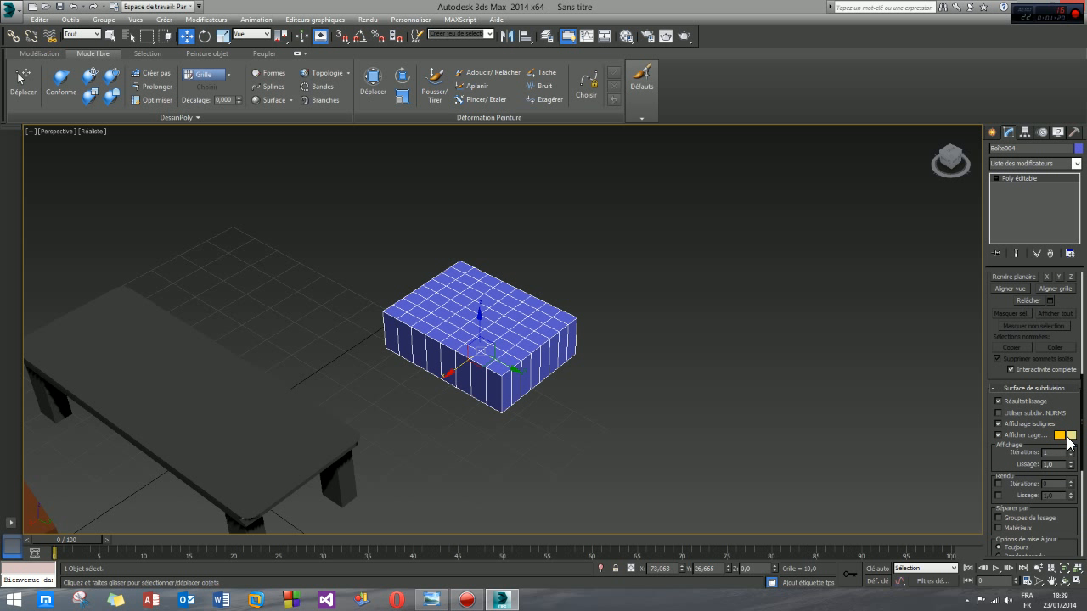
click(998, 414)
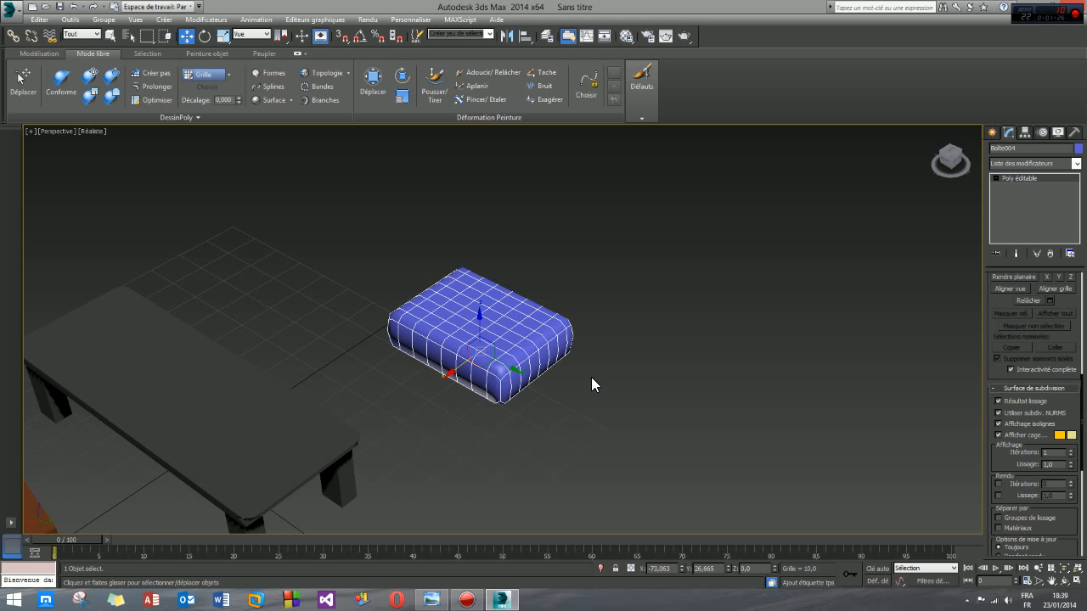
mouse_move(592, 378)
alt+middle_down()
mouse_move(487, 347)
mouse_move(582, 361)
mouse_move(573, 352)
mouse_move(554, 363)
mouse_move(598, 376)
alt+middle_up()
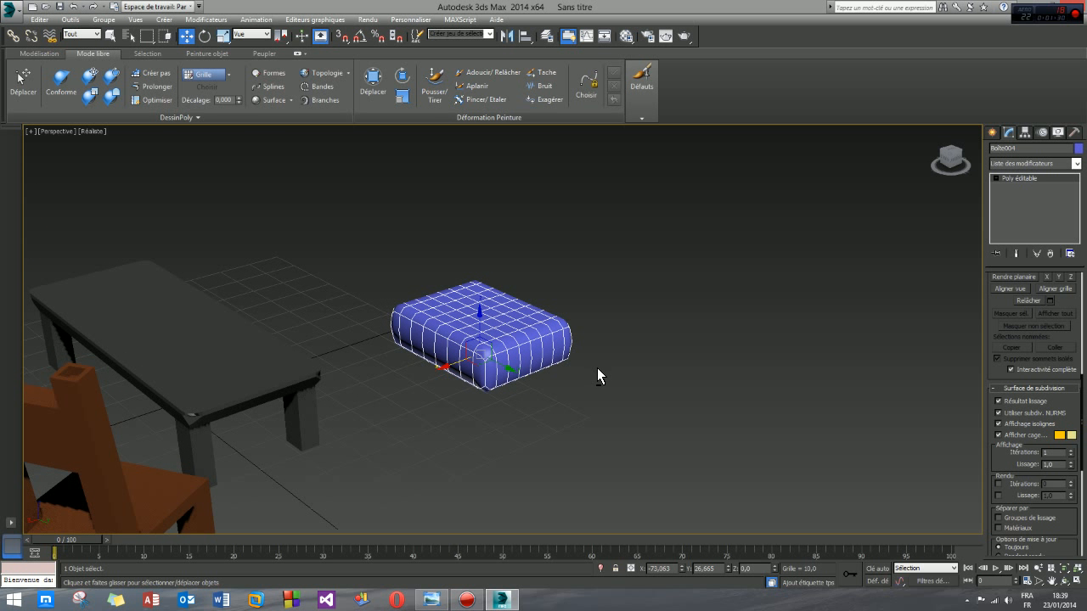
click(1069, 450)
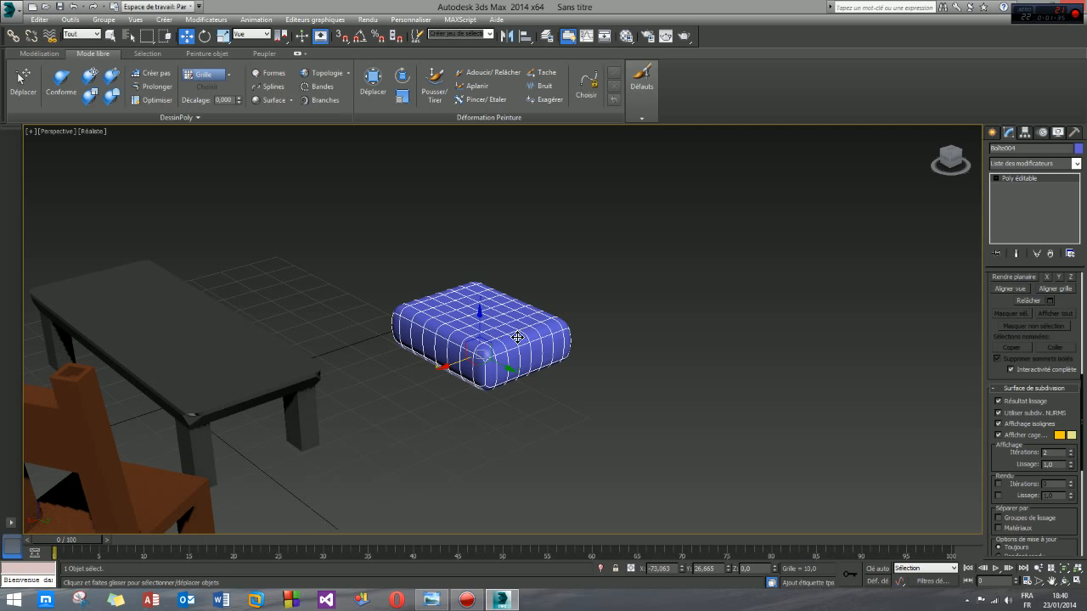
Lower a 3 by 3 pattern of vertices, spaced two segments apart on the cushion's top face, by about 2.2 units.
alt+middle_drag(517, 337, 807, 381)
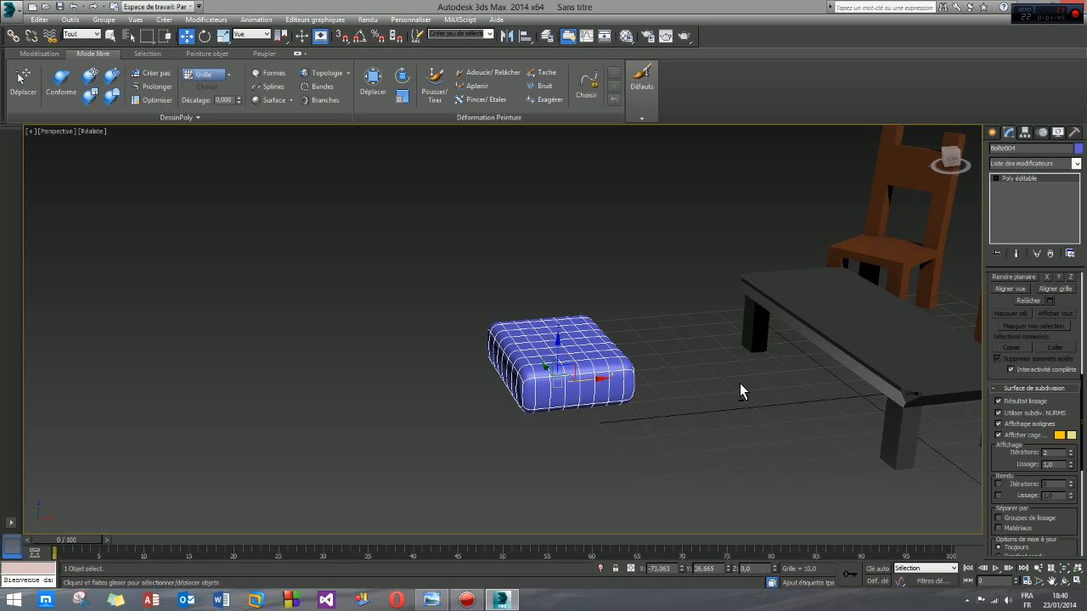
alt+middle_drag(630, 383, 742, 390)
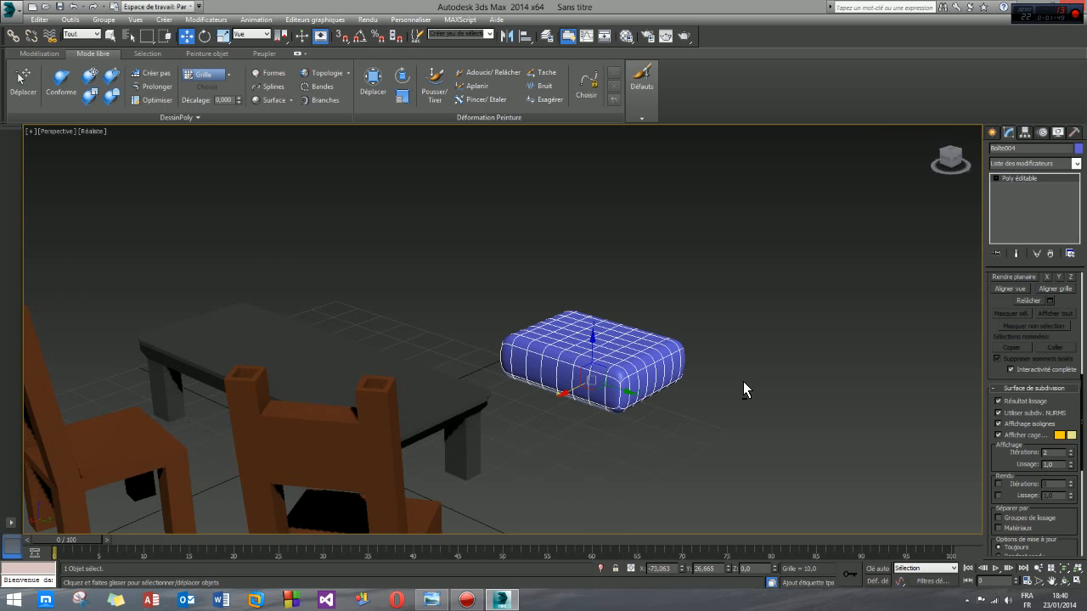
click(996, 179)
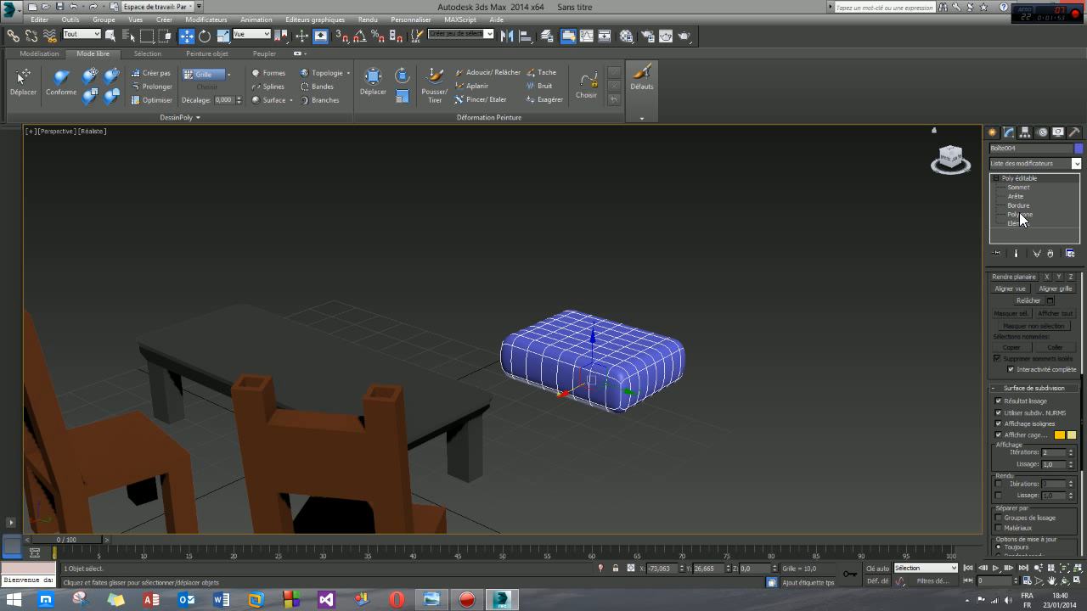
click(1014, 187)
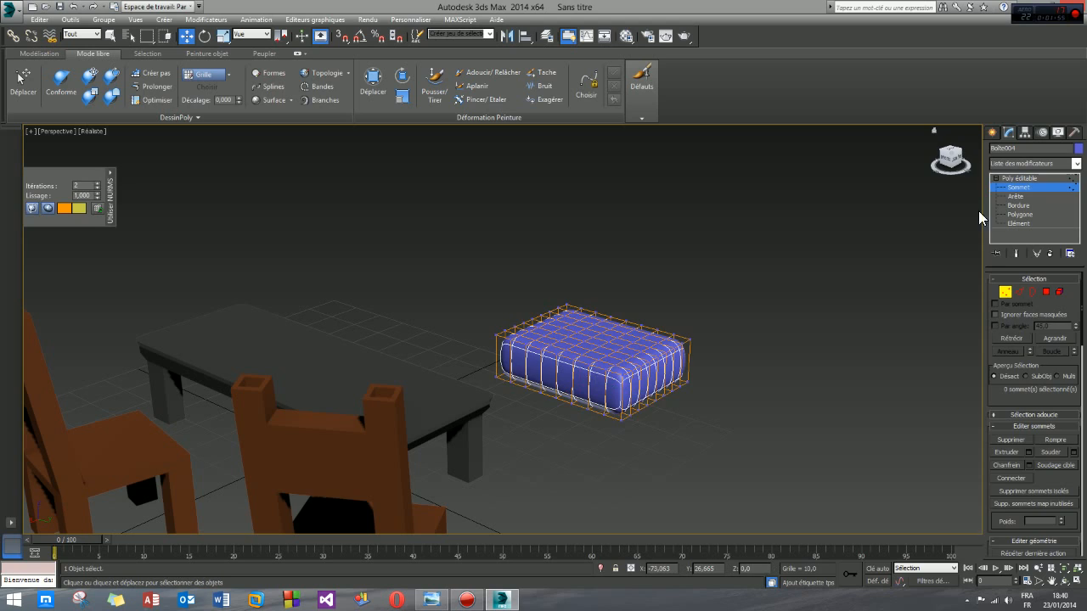
alt+middle_drag(602, 363, 731, 399)
scroll(584, 365, up, 5)
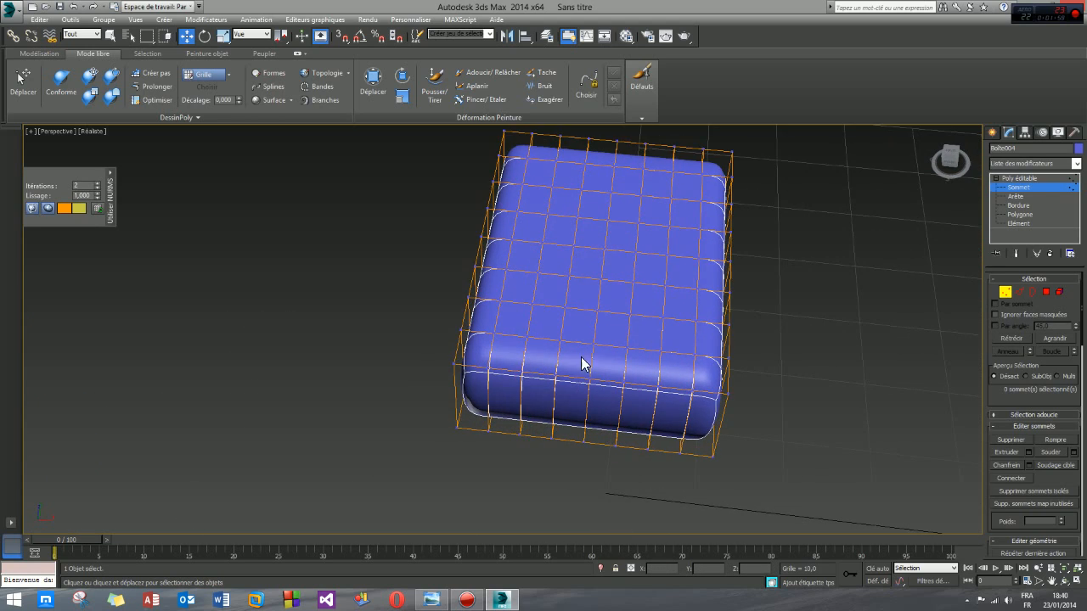
middle_drag(597, 378, 573, 344)
click(512, 317)
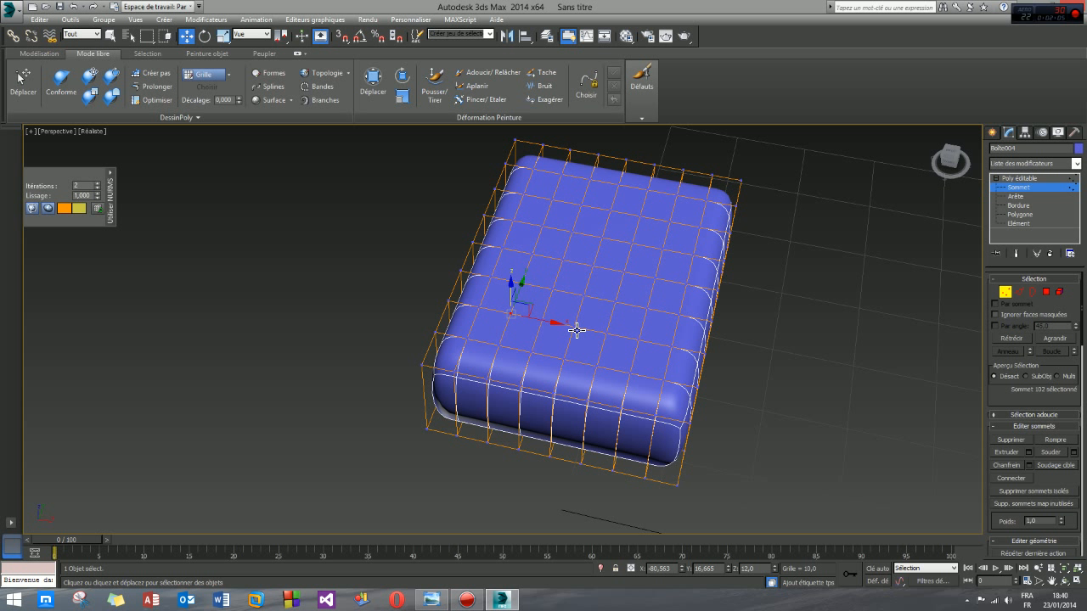
ctrl+click(576, 328)
ctrl+click(640, 342)
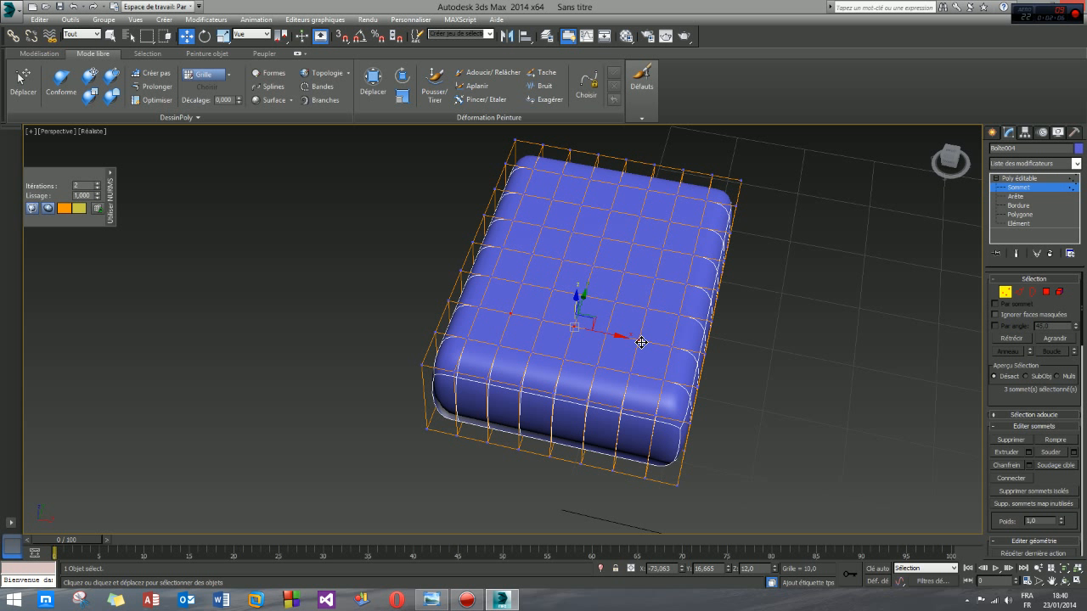
ctrl+click(655, 279)
ctrl+click(596, 267)
ctrl+click(534, 257)
alt+middle_drag(574, 323, 580, 214)
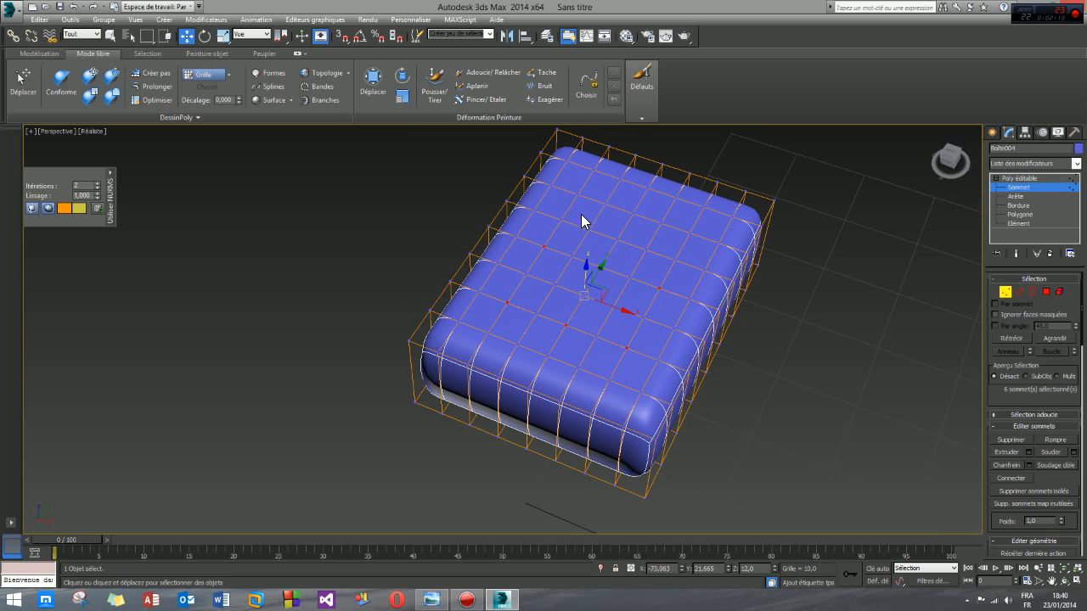
ctrl+click(579, 196)
ctrl+click(634, 215)
ctrl+click(690, 233)
alt+middle_drag(628, 368, 611, 306)
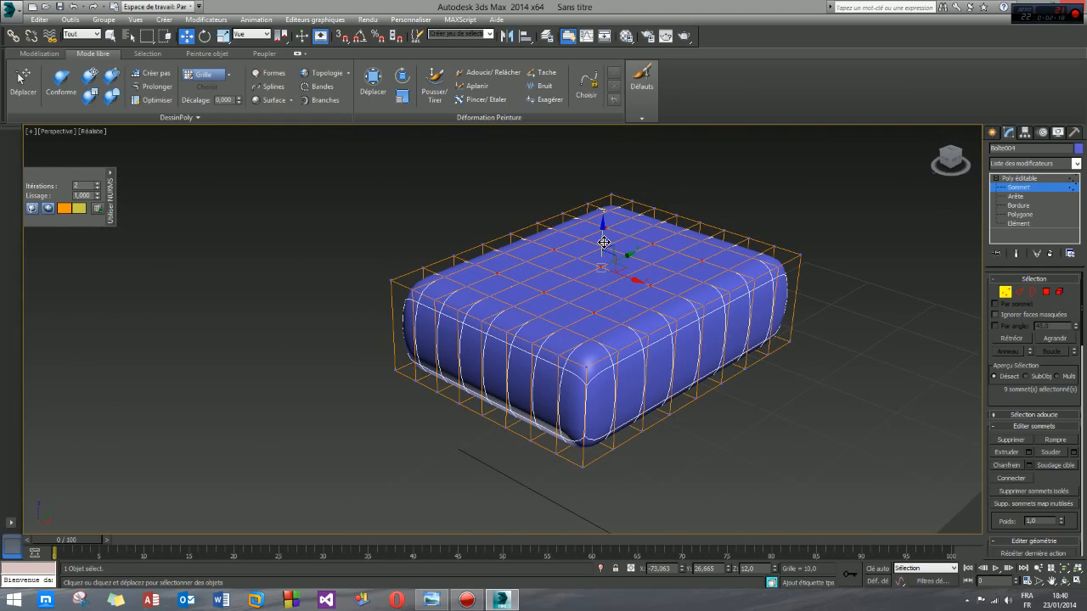
drag(602, 243, 598, 255)
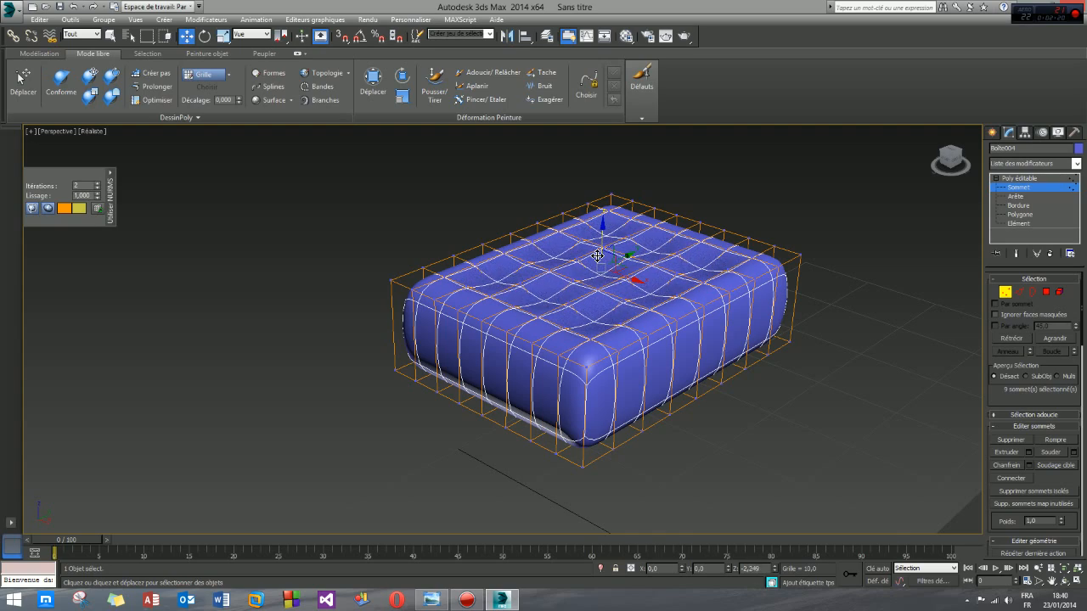
Connect all the vertical side edges of the cushion with 1 segment, adding an edge loop around its mid-height.
alt+middle_drag(530, 318, 757, 301)
click(1019, 292)
alt+middle_drag(667, 342, 729, 341)
drag(504, 315, 691, 324)
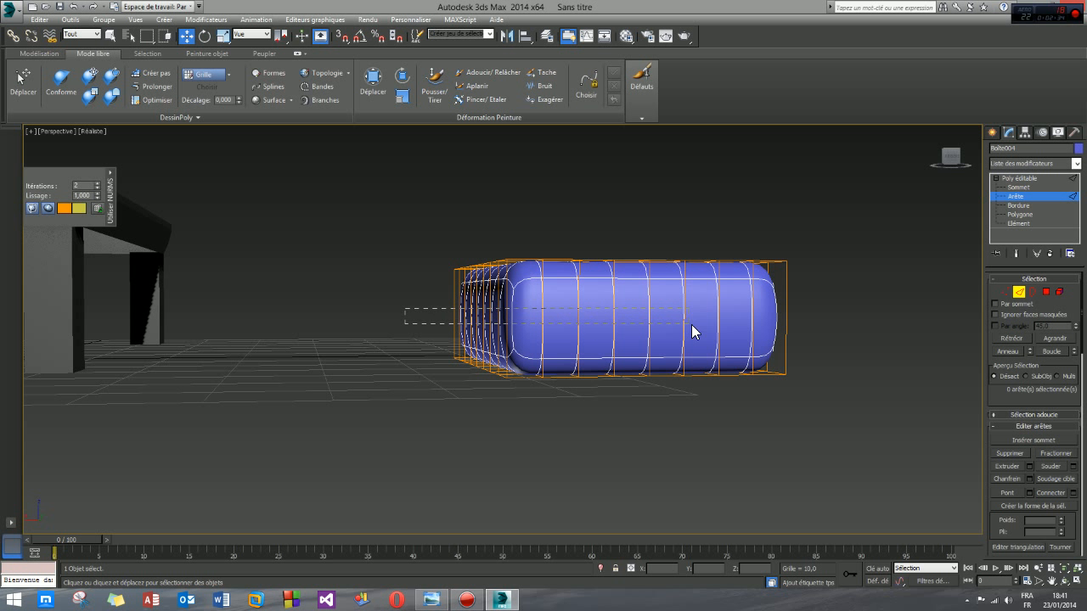
drag(827, 329, 828, 329)
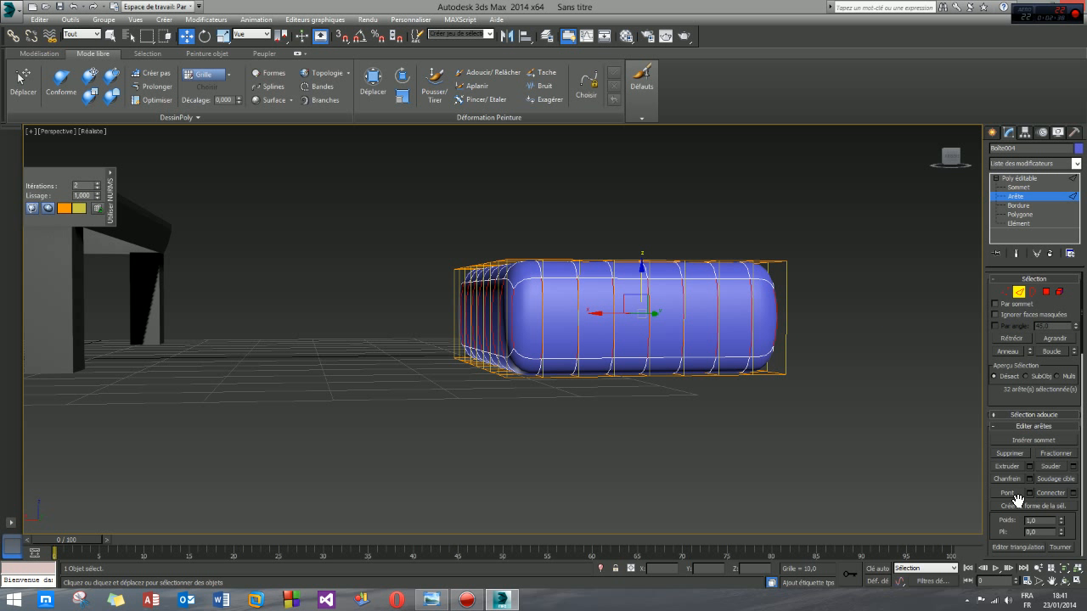
click(1073, 493)
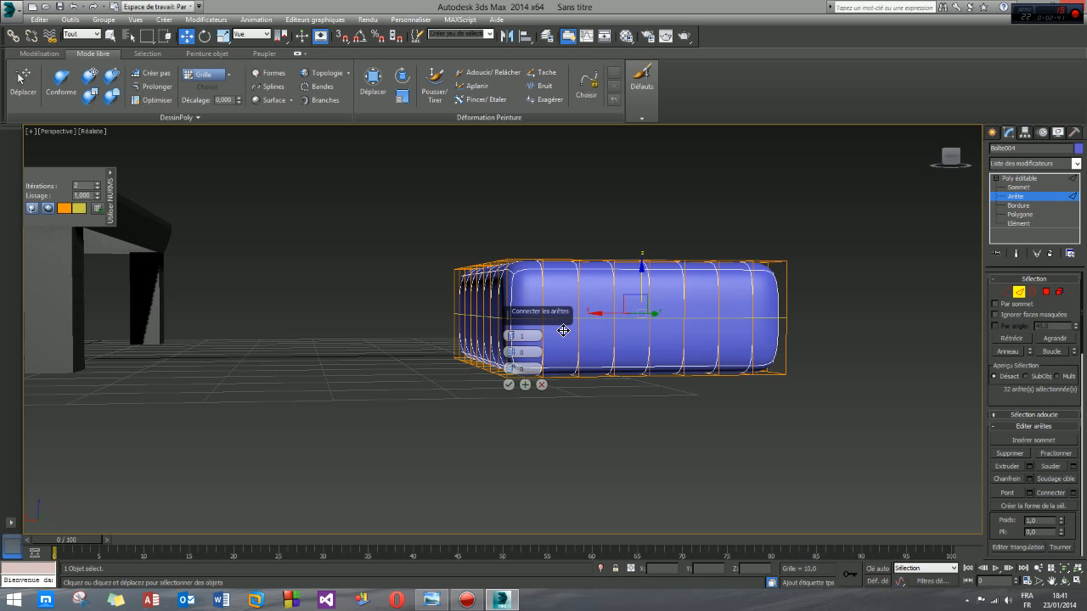
click(510, 382)
alt+middle_drag(618, 367, 753, 399)
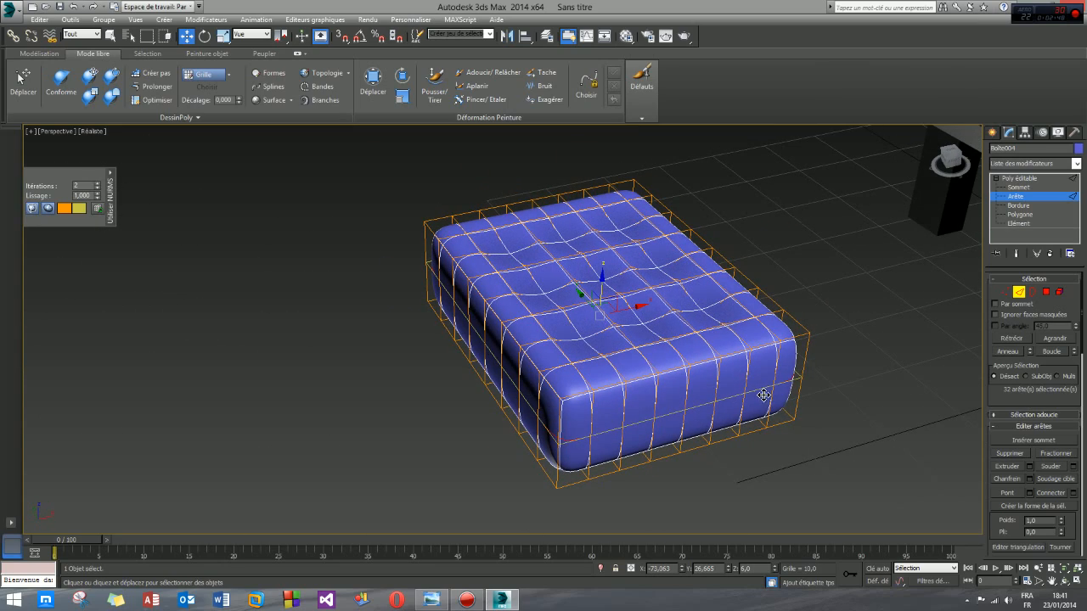
alt+middle_drag(524, 432, 584, 275)
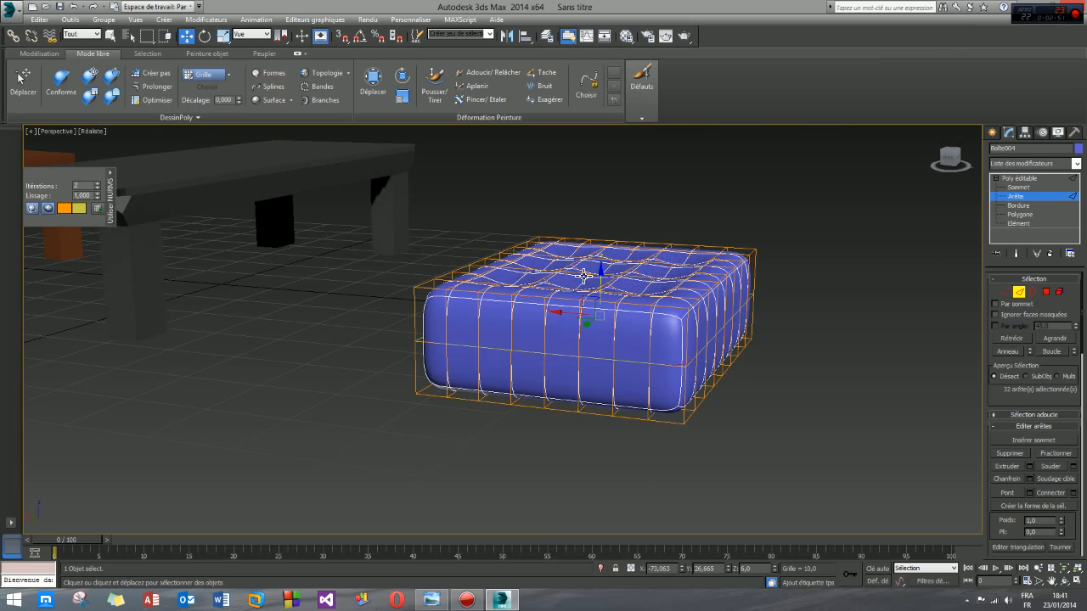
Scale the cushion's mid-height edge loop outward so that its sides bulge all around, and clear the edge selection.
click(224, 36)
alt+middle_drag(591, 357, 583, 315)
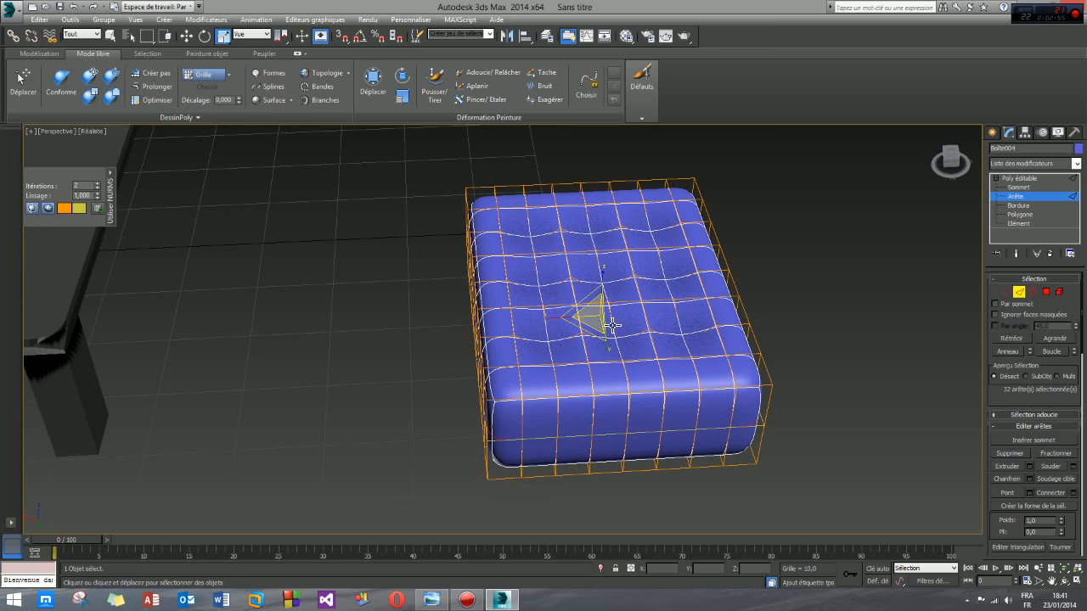
mouse_move(590, 332)
mouse_down()
mouse_move(583, 320)
mouse_move(586, 338)
mouse_up()
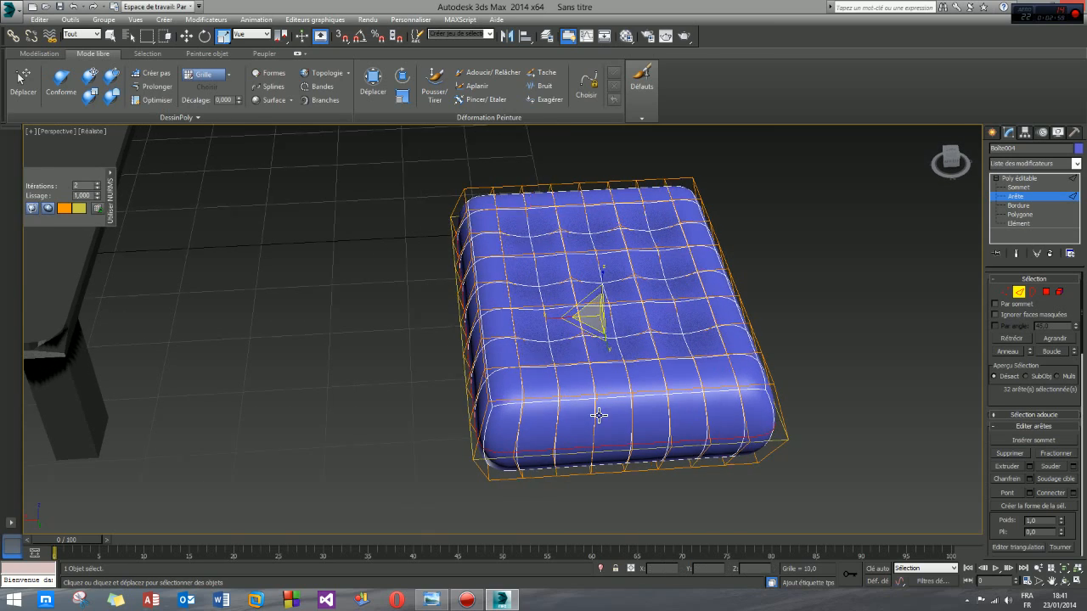
alt+middle_drag(600, 413, 331, 397)
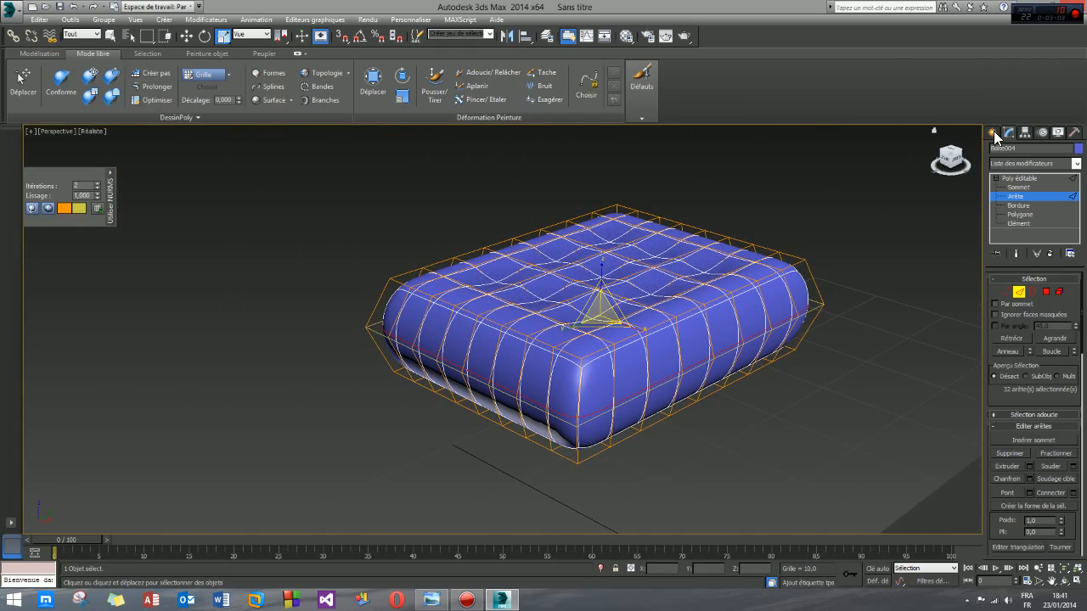
alt+middle_drag(687, 332, 849, 353)
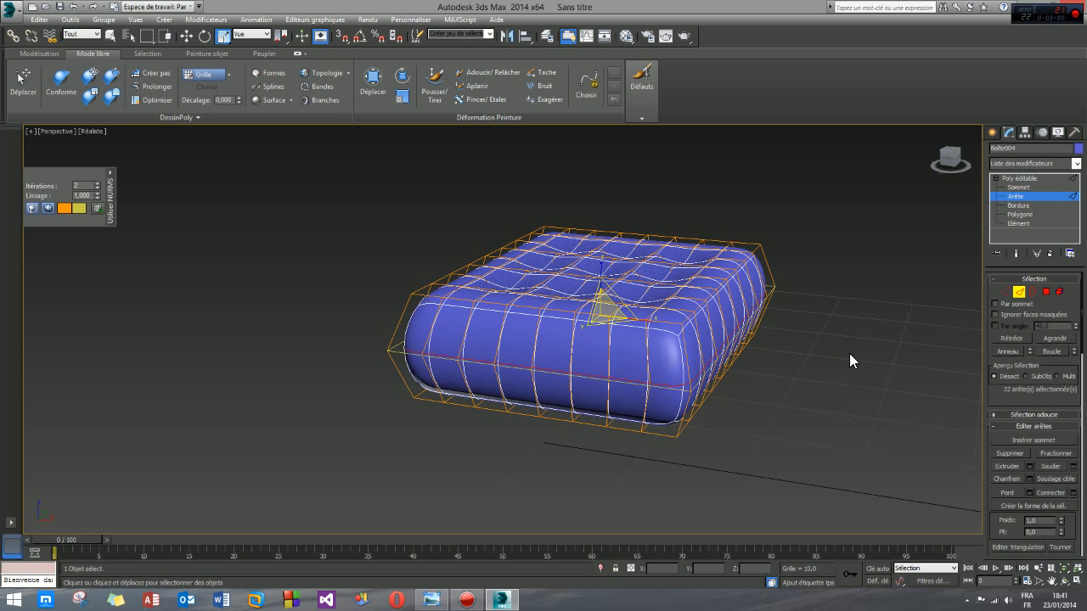
click(846, 351)
Try isolating the mid-height edge loop with a crossing region, subtracting the edges above and below it, and clear the selection.
click(182, 36)
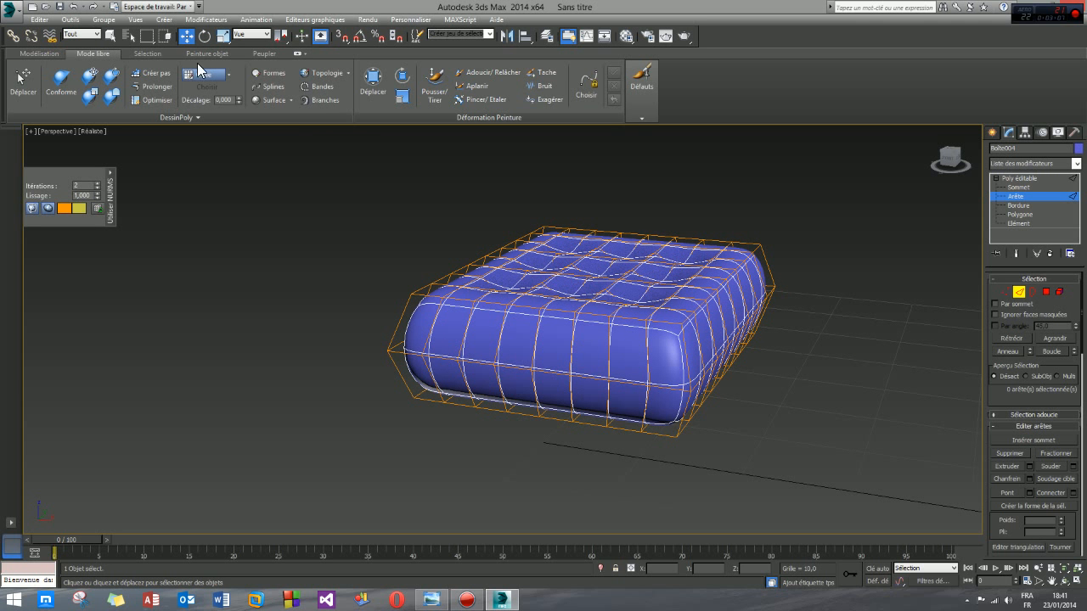
alt+middle_drag(567, 358, 599, 353)
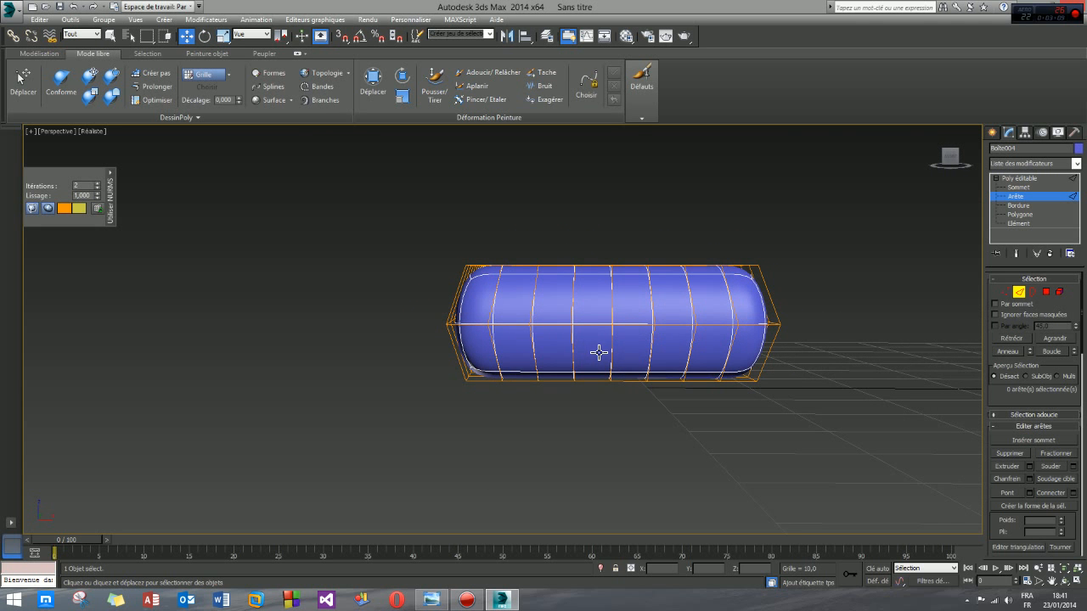
alt+middle_drag(496, 352, 711, 357)
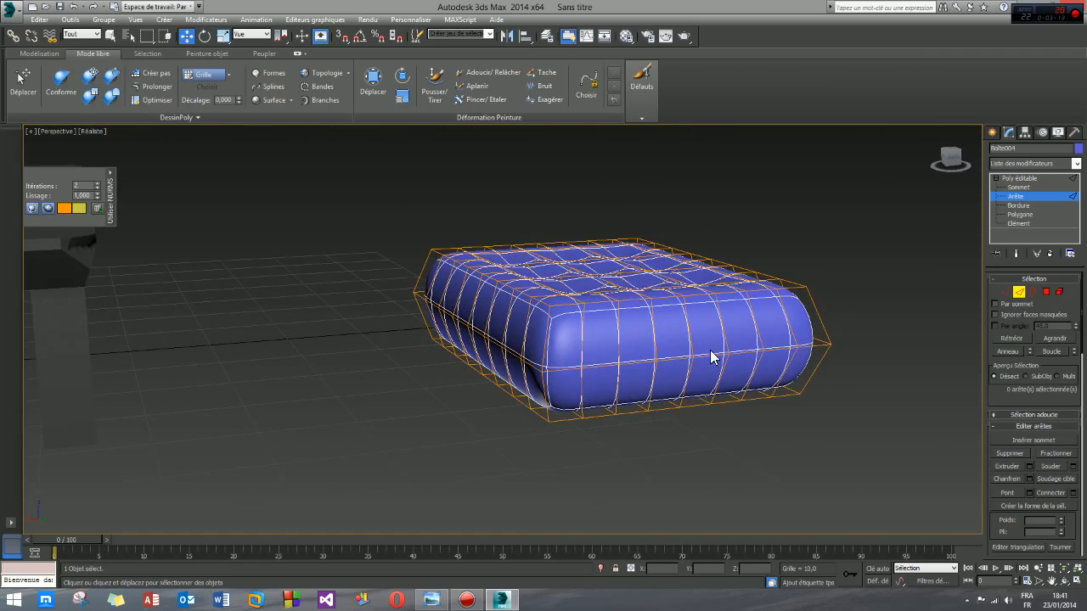
alt+middle_drag(621, 393, 569, 393)
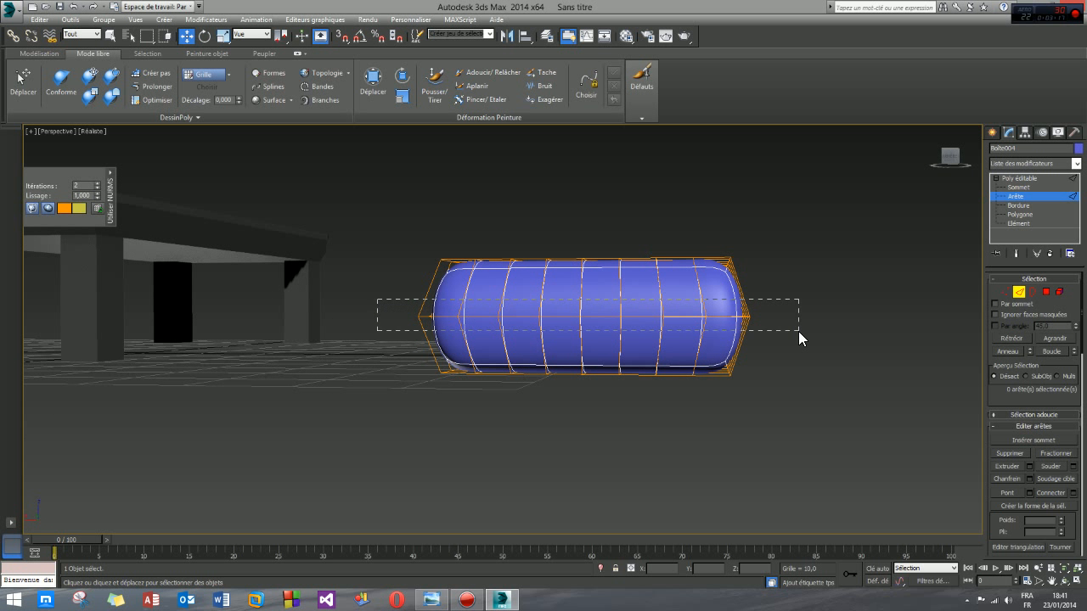
drag(798, 331, 803, 334)
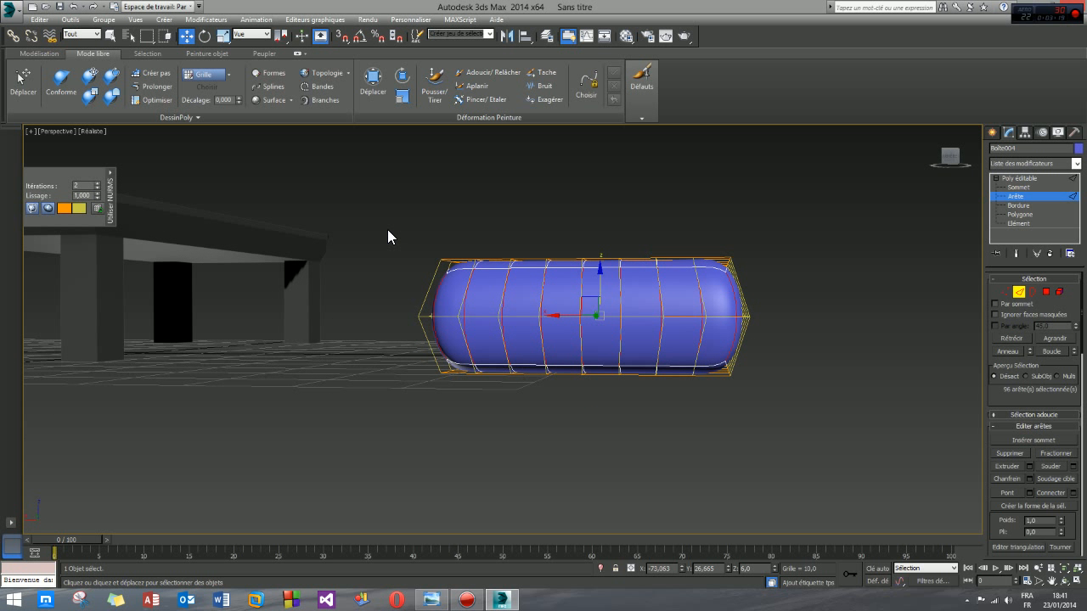
alt+drag(806, 287, 806, 287)
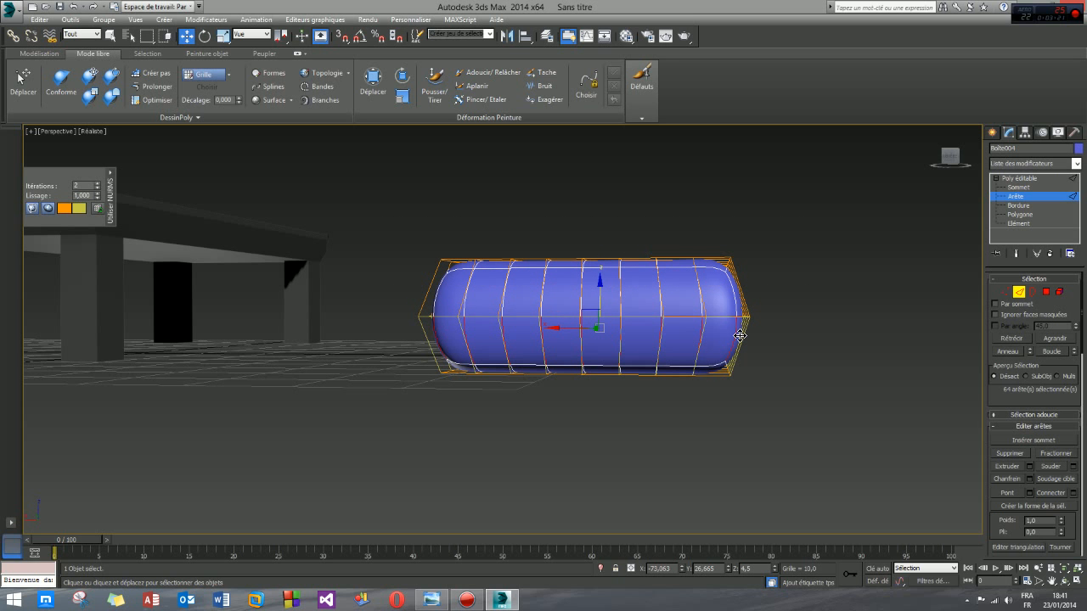
alt+drag(824, 339, 833, 337)
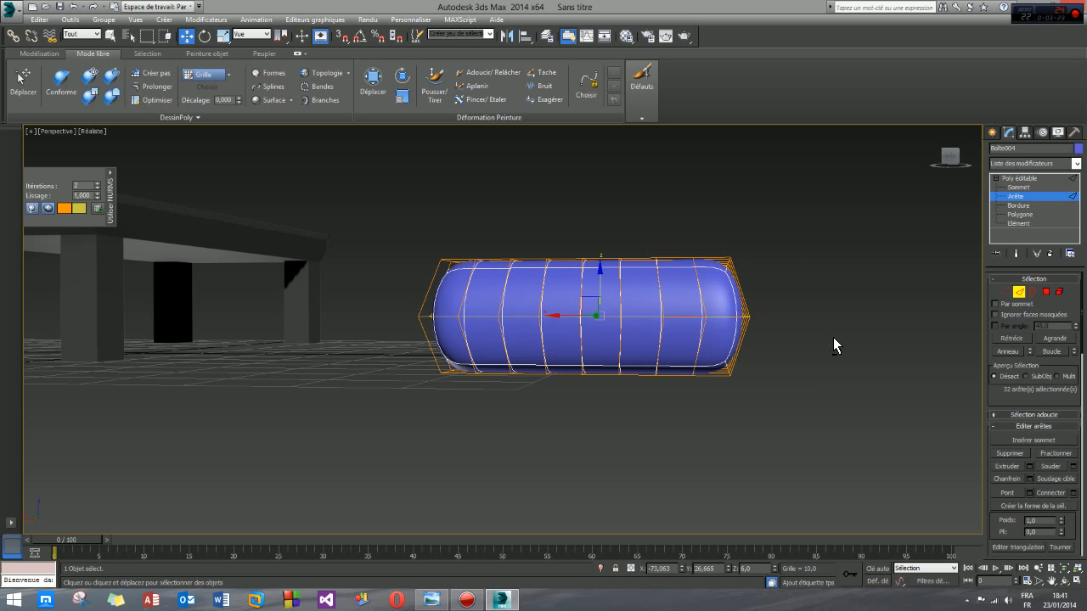
mouse_move(728, 381)
alt+middle_down()
mouse_move(599, 367)
mouse_move(764, 388)
mouse_move(725, 381)
alt+middle_up()
click(630, 438)
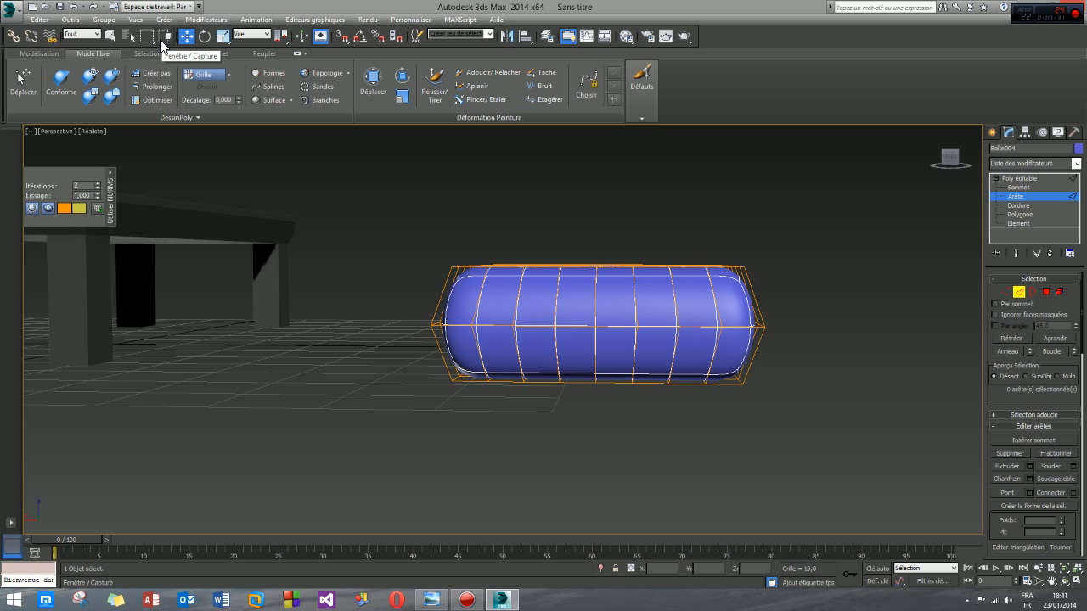
Try region-selecting the polygons at one upper corner of the cushion with crossing and with window selection, and clear the selection.
alt+middle_drag(651, 388, 685, 400)
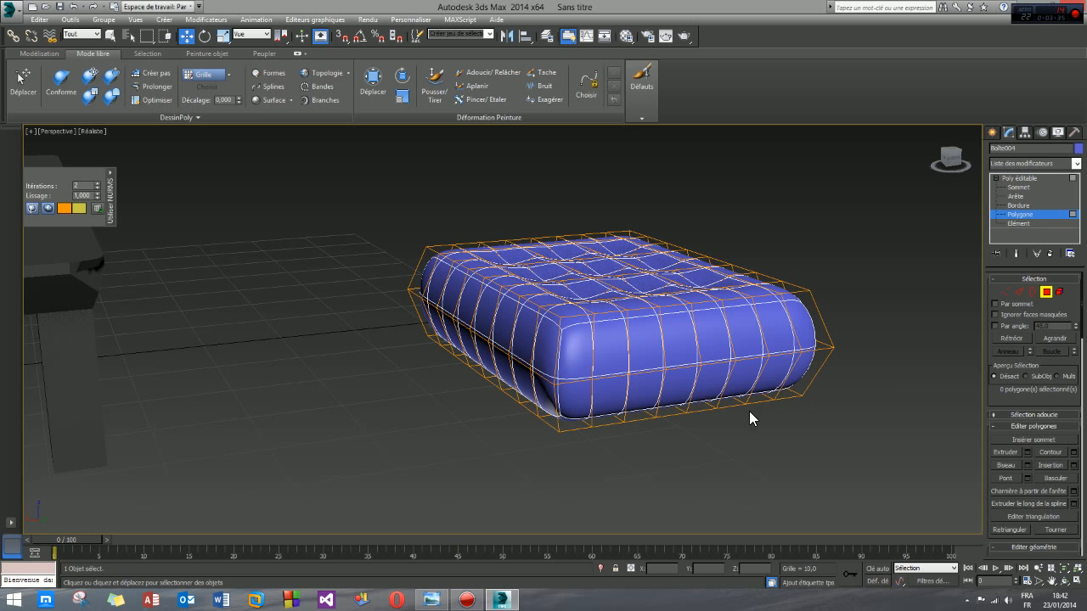
middle_drag(751, 413, 654, 390)
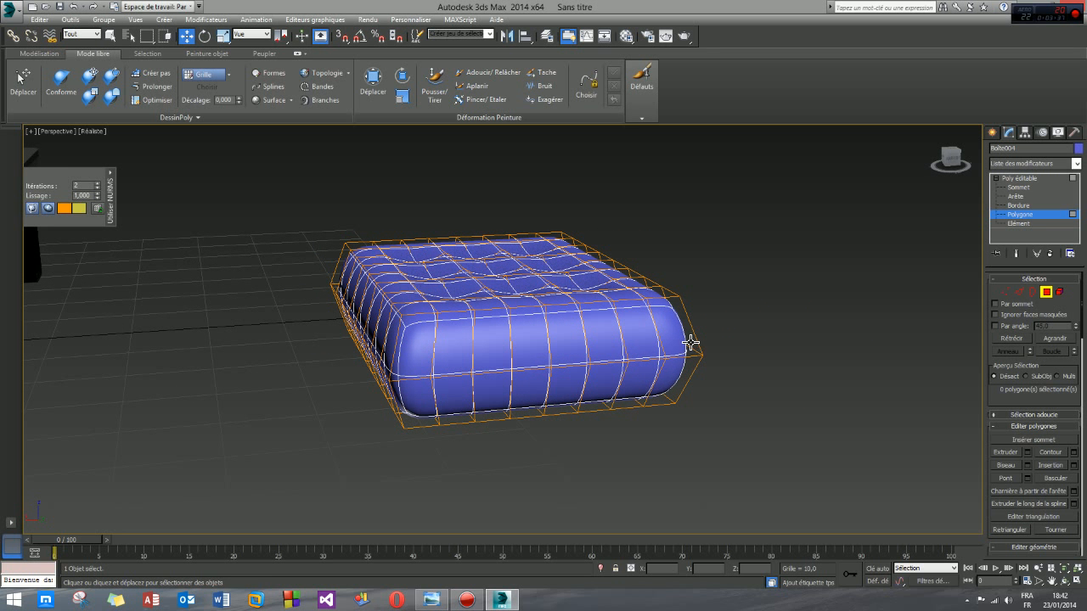
drag(715, 324, 674, 335)
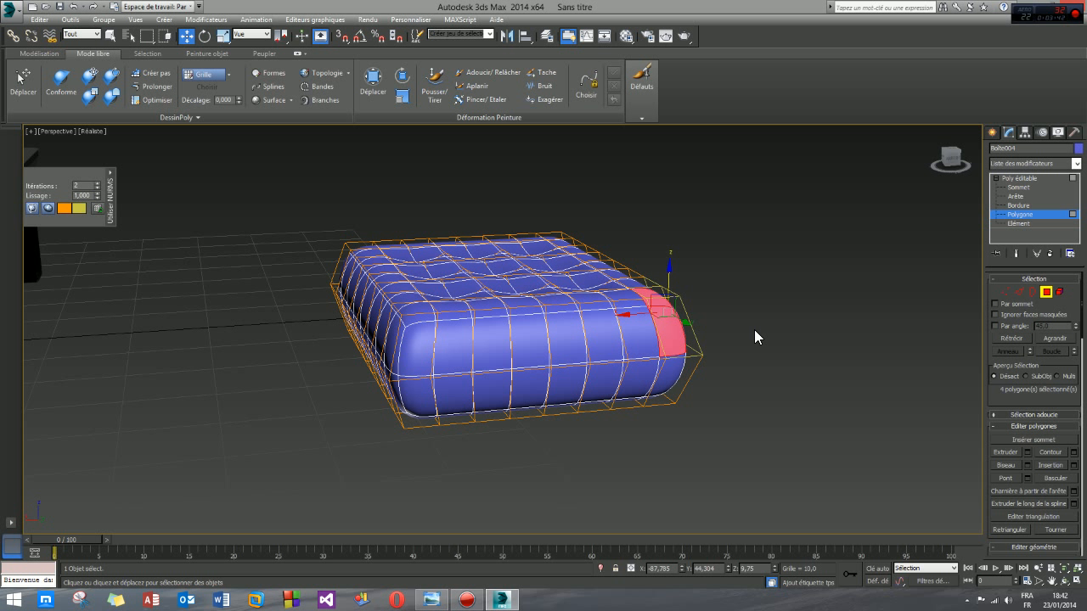
drag(672, 347, 672, 346)
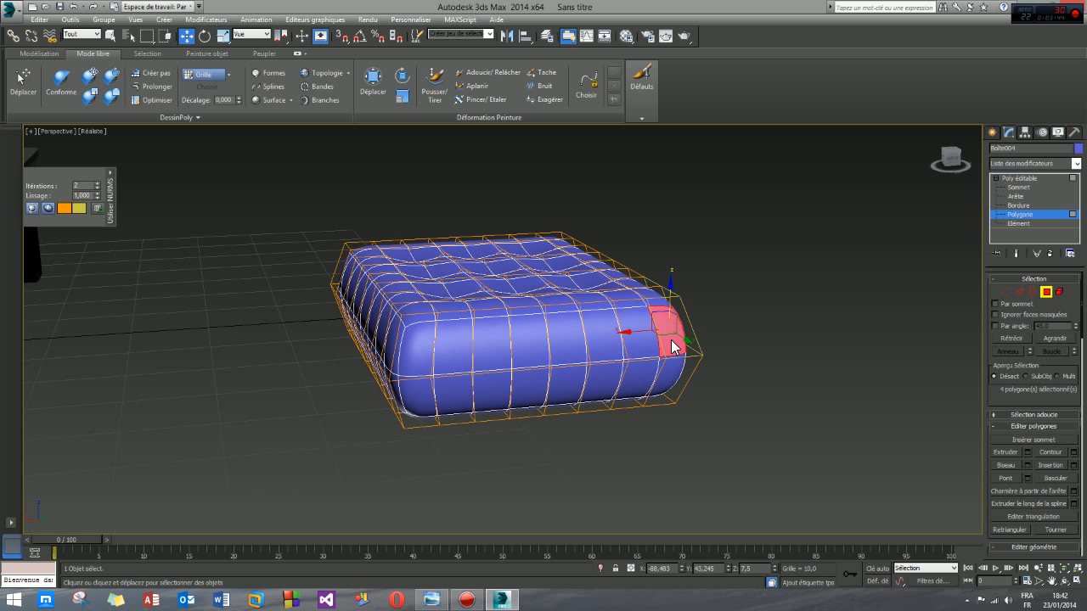
click(775, 352)
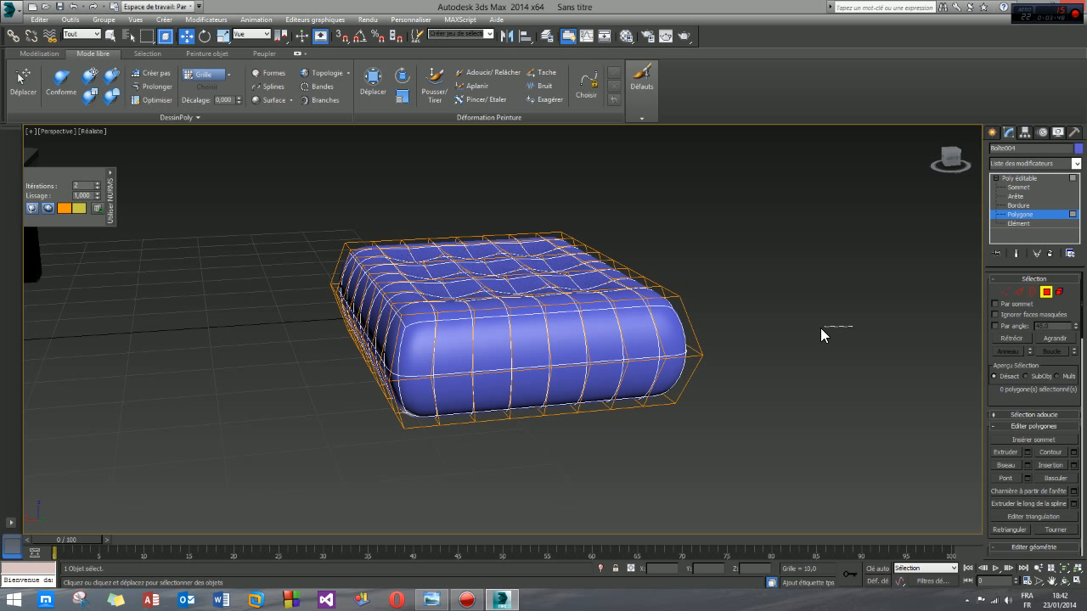
drag(708, 329, 666, 338)
drag(742, 304, 628, 380)
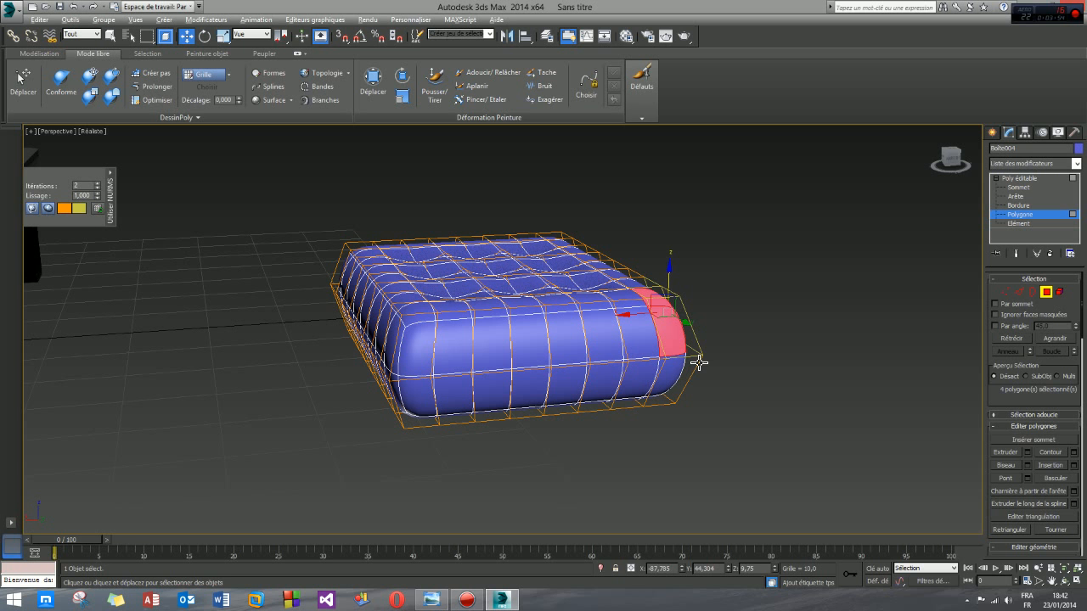
click(793, 330)
Try selecting the cushion's mid-height edges from the side with a window region, and clear the selection.
alt+middle_drag(521, 359, 498, 342)
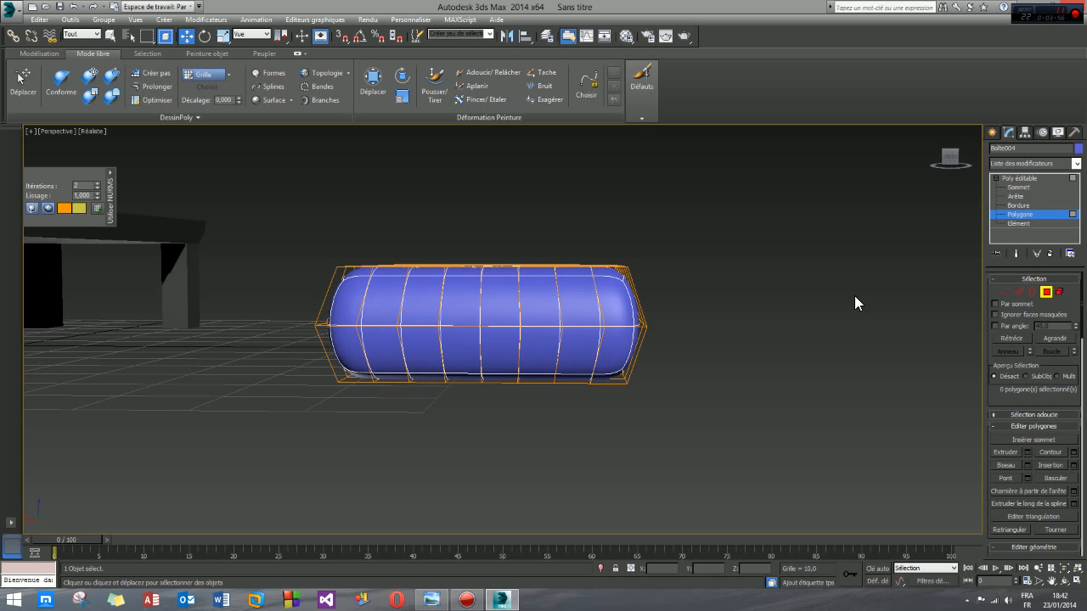
click(1017, 291)
alt+middle_drag(563, 357, 625, 345)
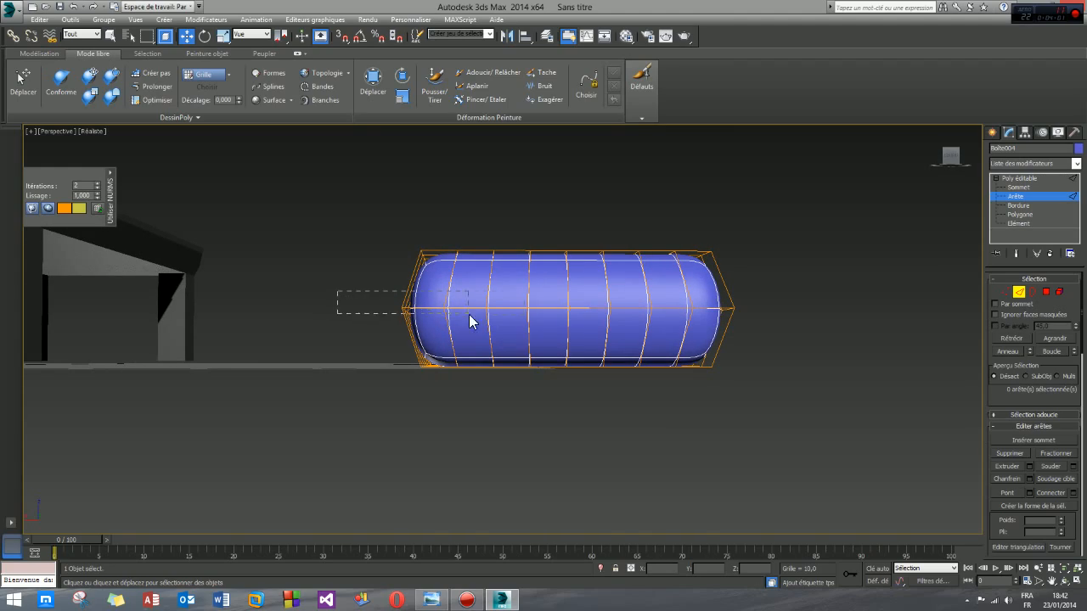
drag(825, 336, 825, 336)
alt+middle_drag(713, 337, 756, 376)
click(754, 376)
Create a small box about 12.8 long, 11.8 wide and 4.3 high on the grid in front of the cushion.
alt+middle_drag(762, 430, 405, 326)
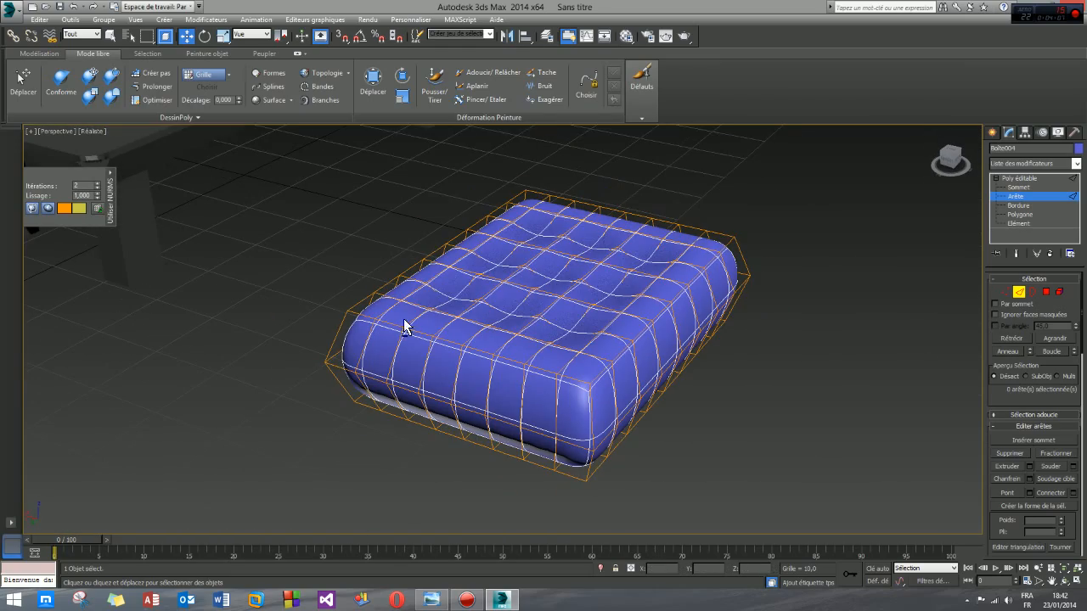
alt+middle_drag(587, 287, 614, 323)
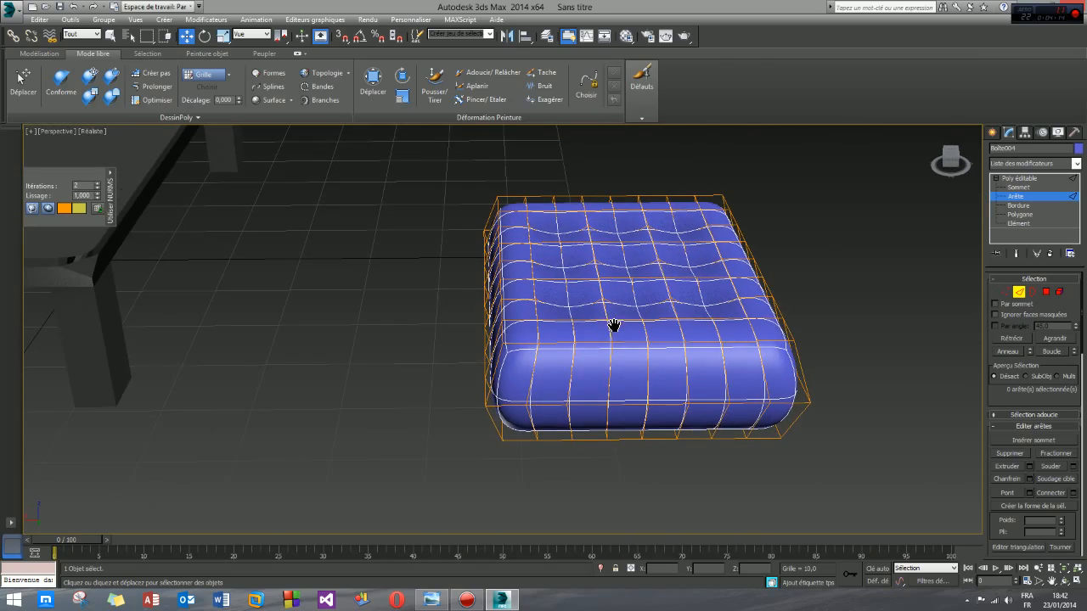
click(992, 133)
click(1010, 204)
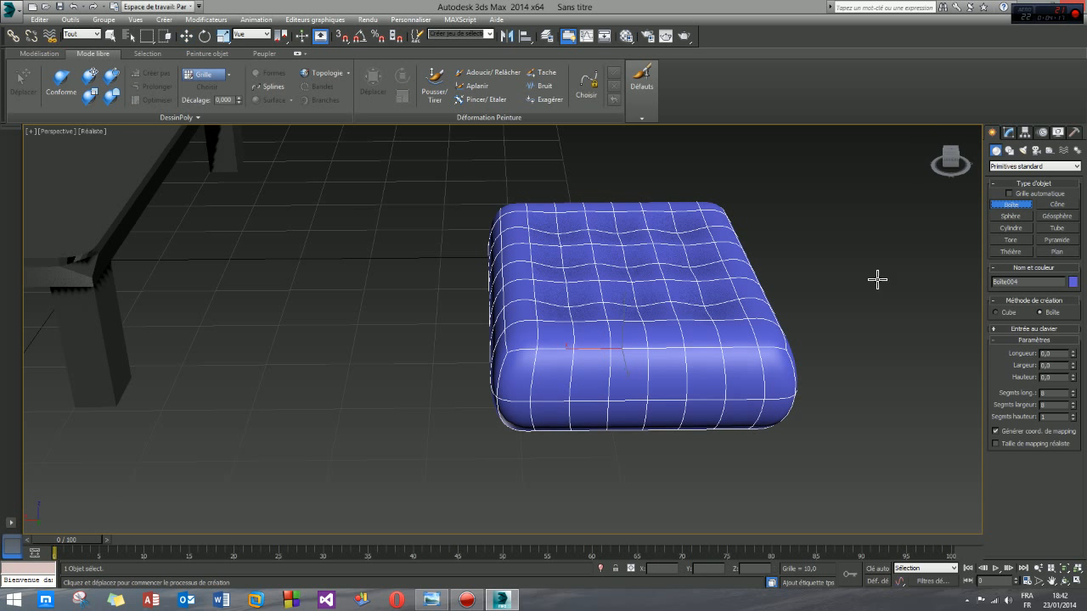
alt+middle_drag(875, 279, 665, 439)
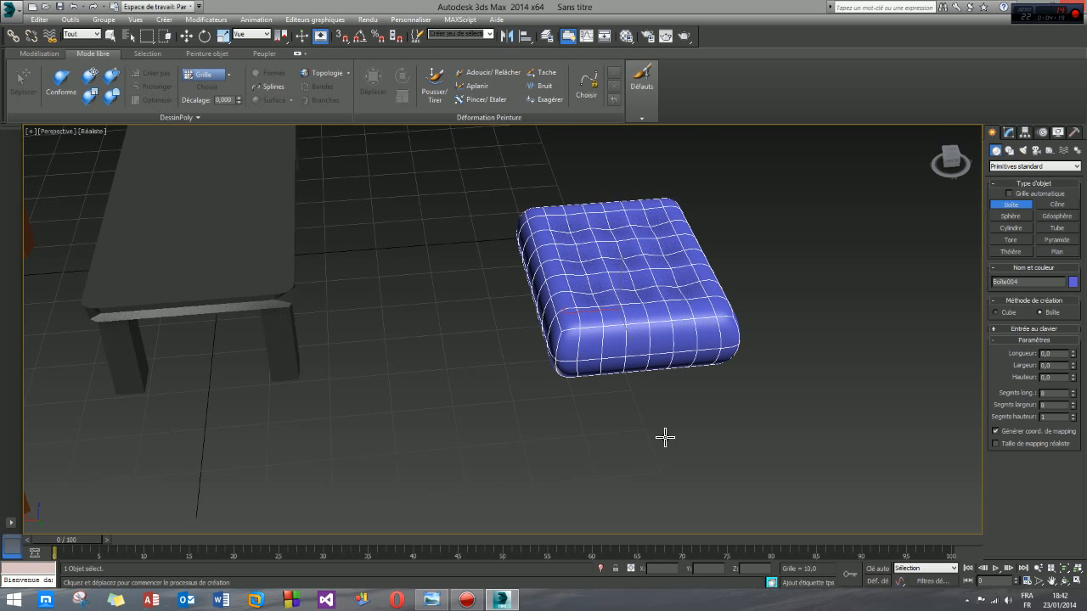
drag(656, 430, 752, 483)
click(750, 452)
key(w)
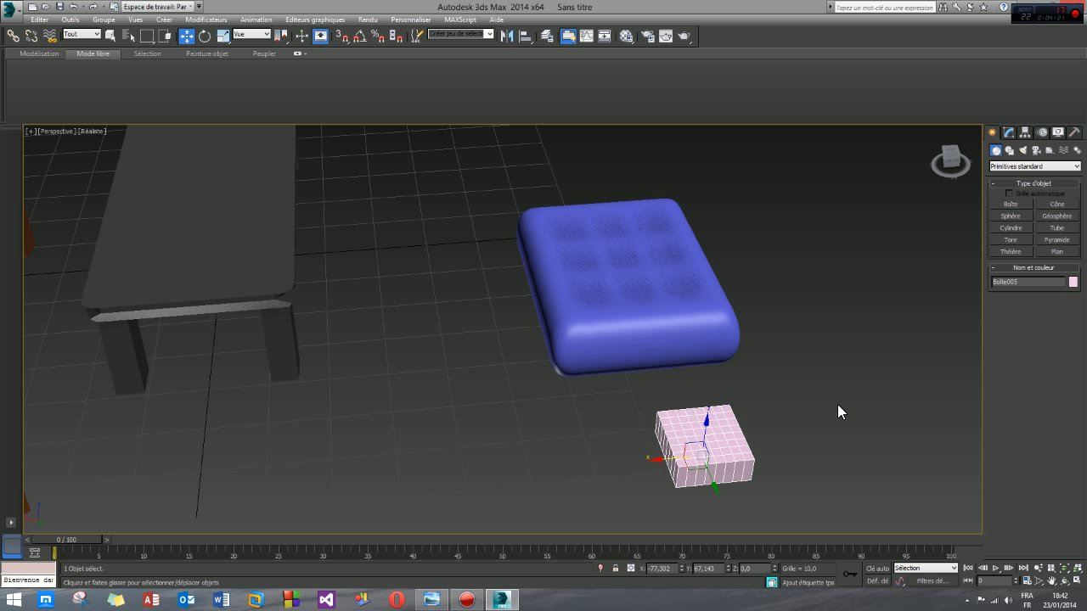
Set the small box to length 4, width 4 and height 1, with 1 segment in both length and width.
click(1007, 133)
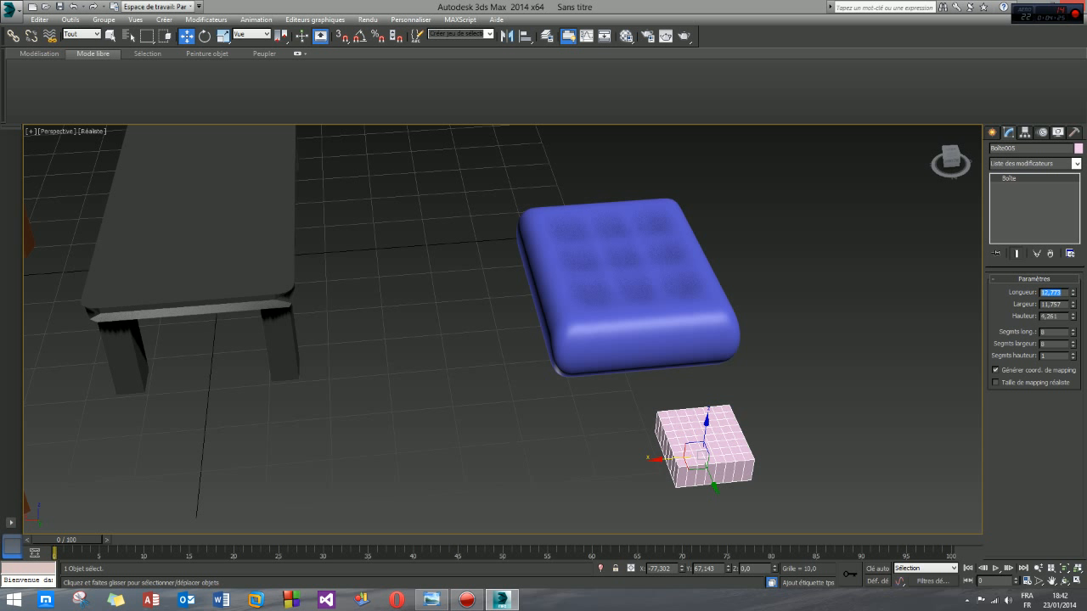
text(4)
key(Return)
key(Tab)
text(4)
key(Return)
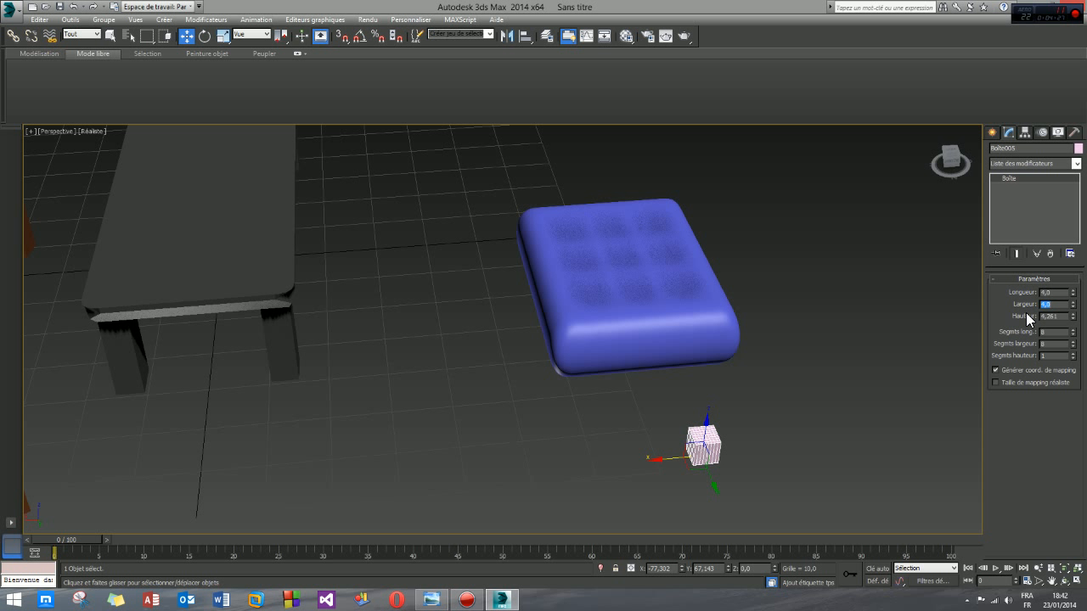
key(Tab)
text(1)
key(Return)
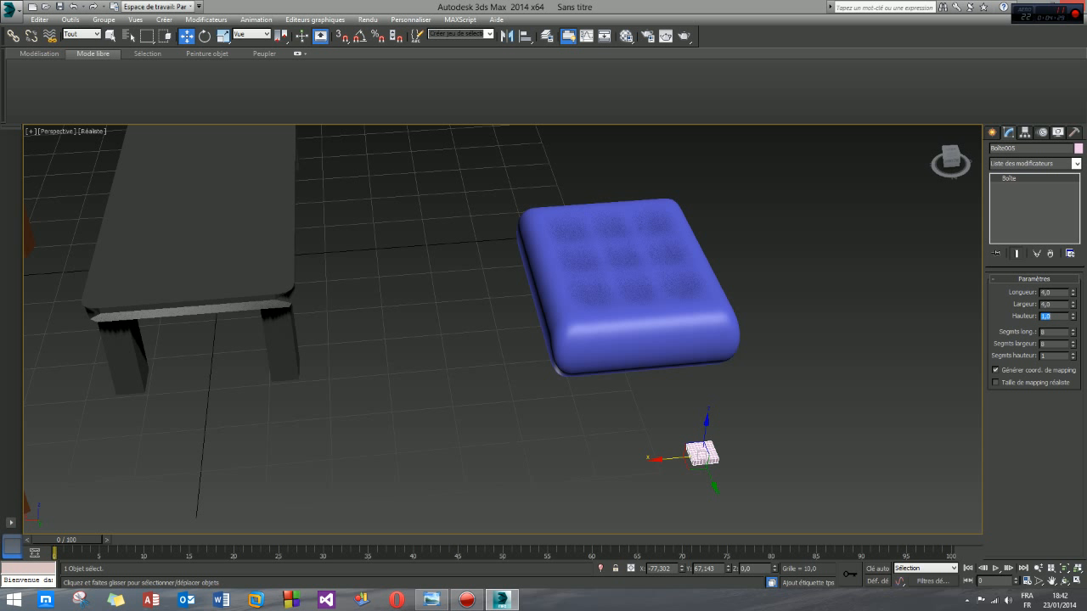
right_click(1071, 333)
right_click(1071, 343)
Convert the small box to an Editable Poly and enable NURMS subdivision on it.
right_click(1015, 176)
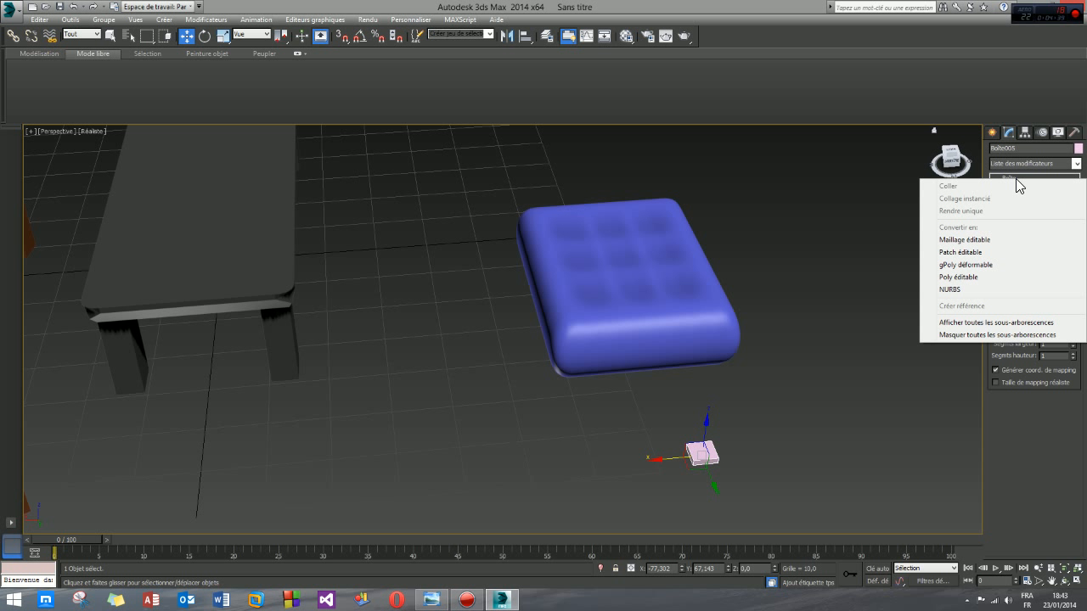
click(964, 272)
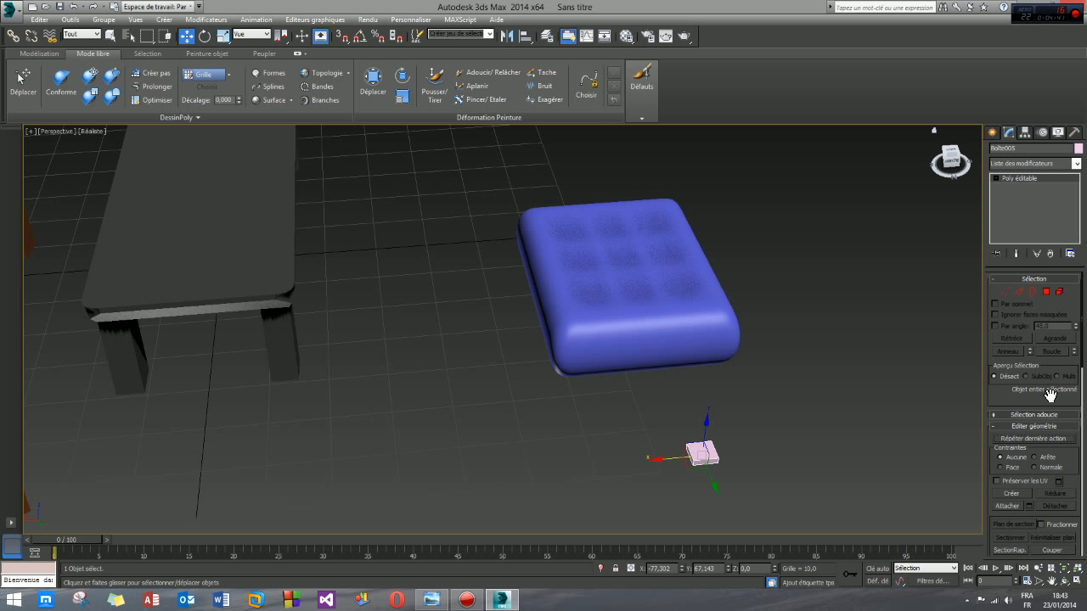
scroll(1048, 388, down, 5)
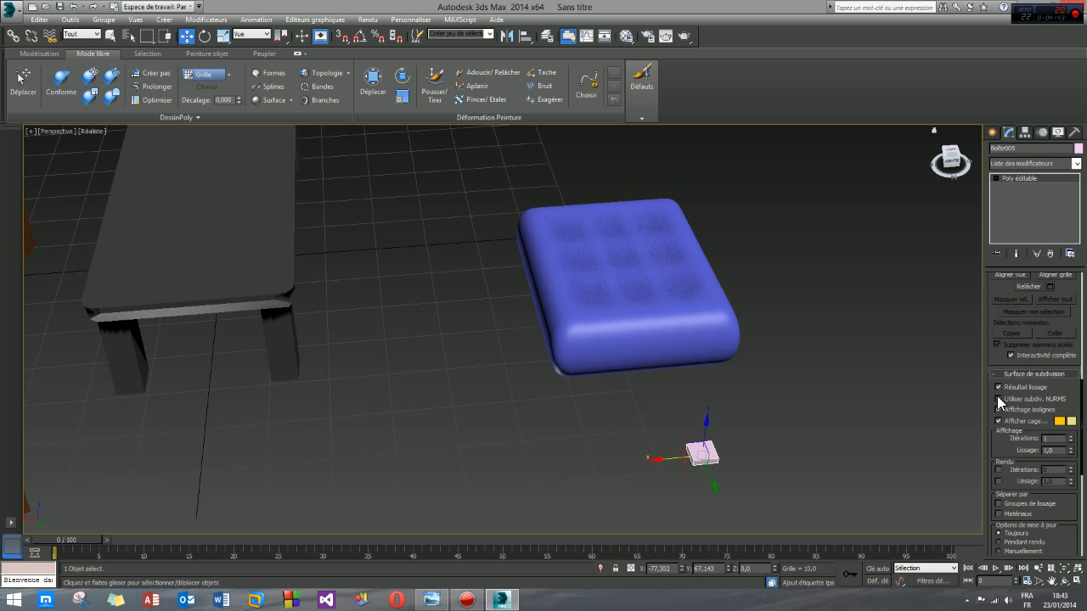
click(997, 399)
Set the NURMS display iterations of the small button shape to 2.
drag(1074, 350, 1077, 609)
middle_drag(722, 458, 719, 427)
scroll(707, 431, up, 6)
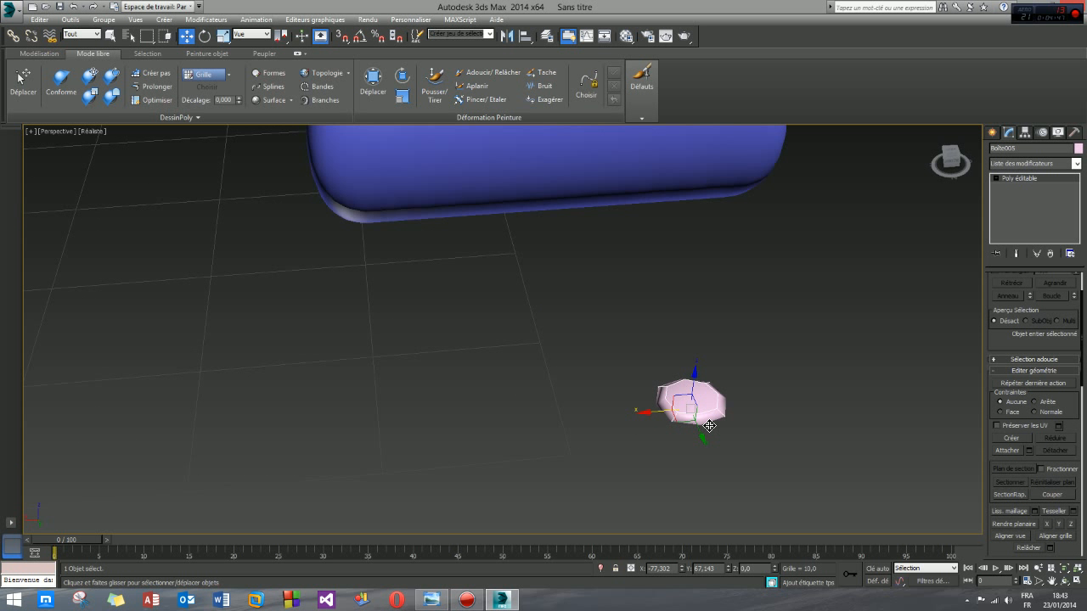
scroll(1023, 351, down, 8)
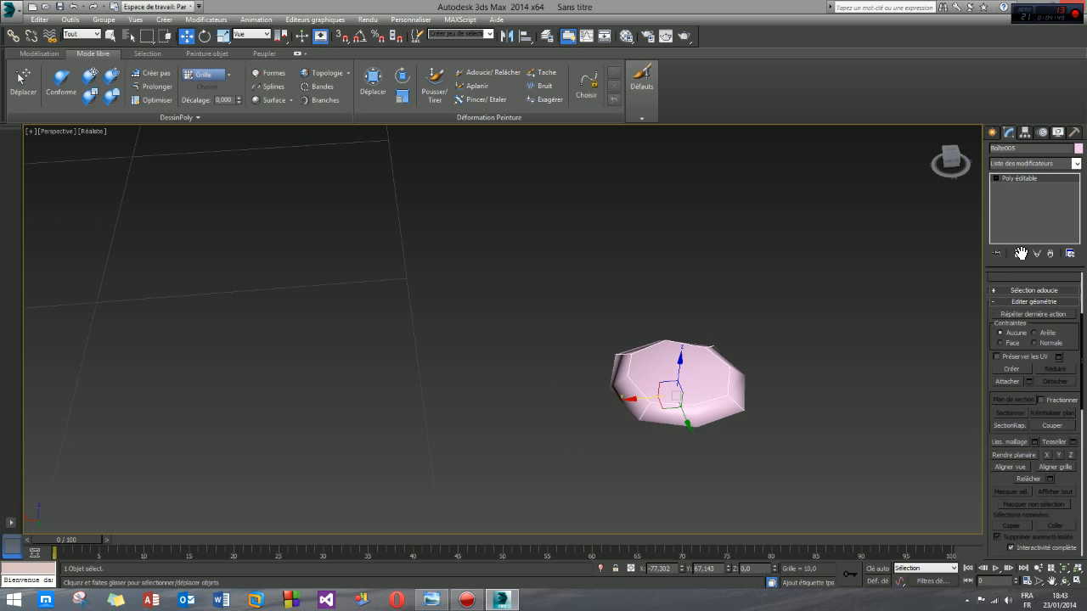
click(1071, 380)
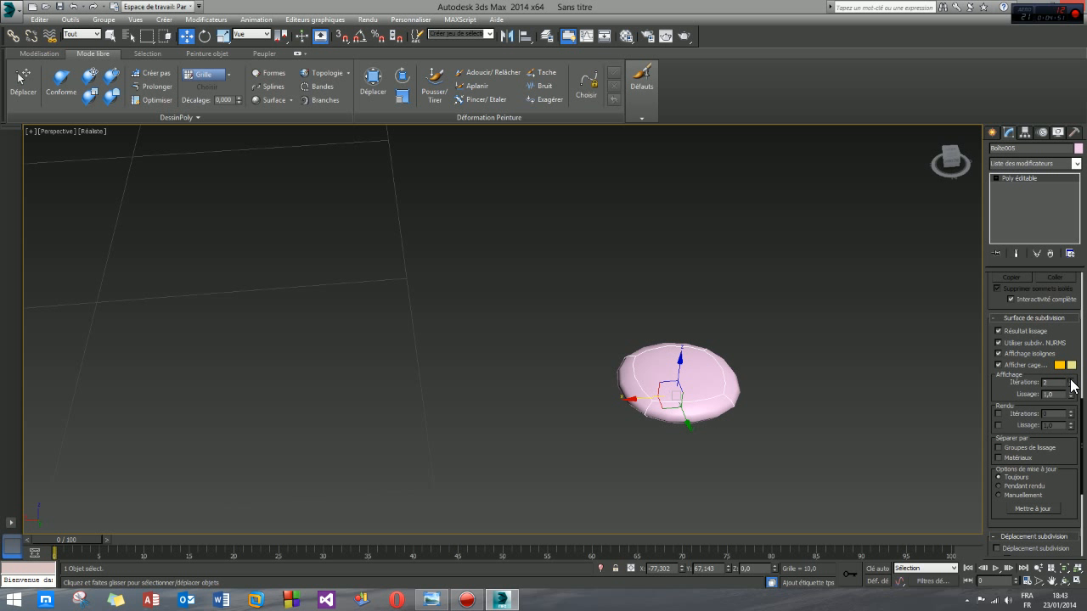
alt+middle_drag(727, 399, 841, 376)
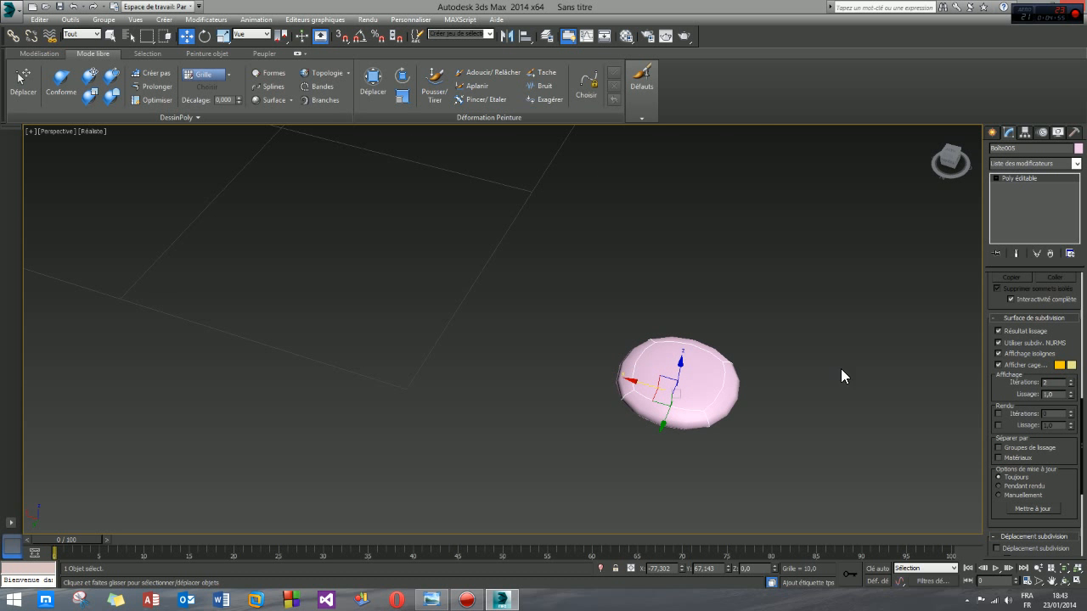
Set the button's NURMS display iterations to 3.
click(1071, 380)
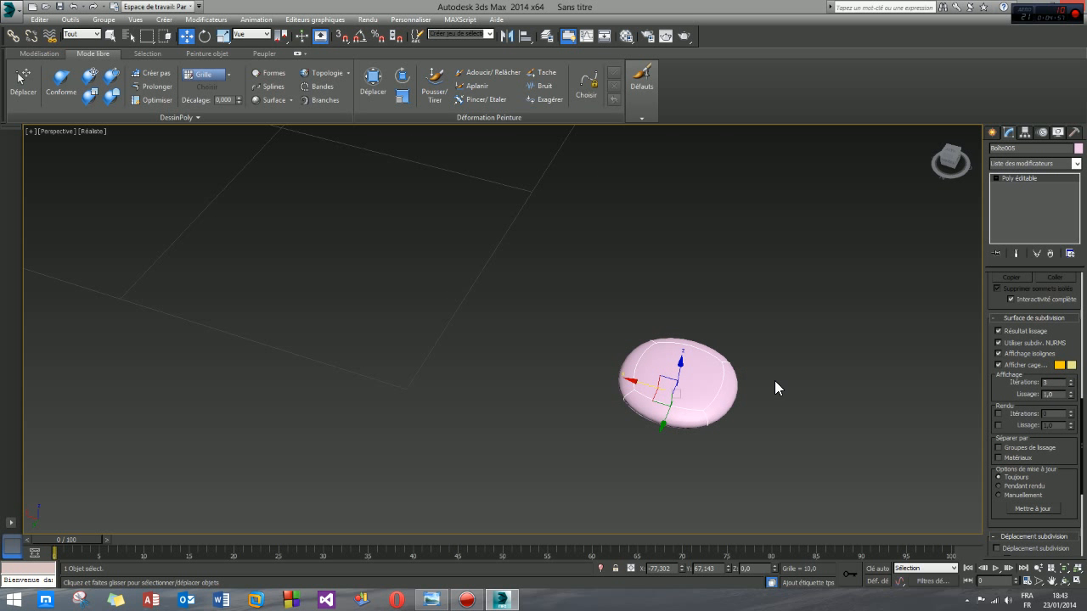
alt+middle_drag(775, 387, 722, 344)
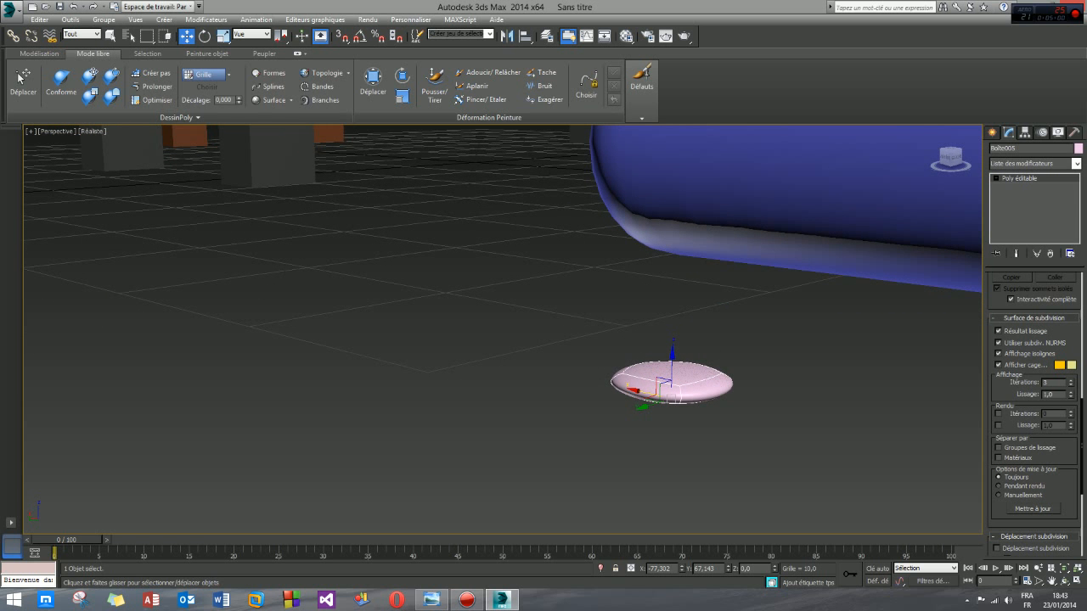
Raise the button's top polygon along Z to about 1.8 to round it, and deselect the button.
click(997, 178)
click(1022, 214)
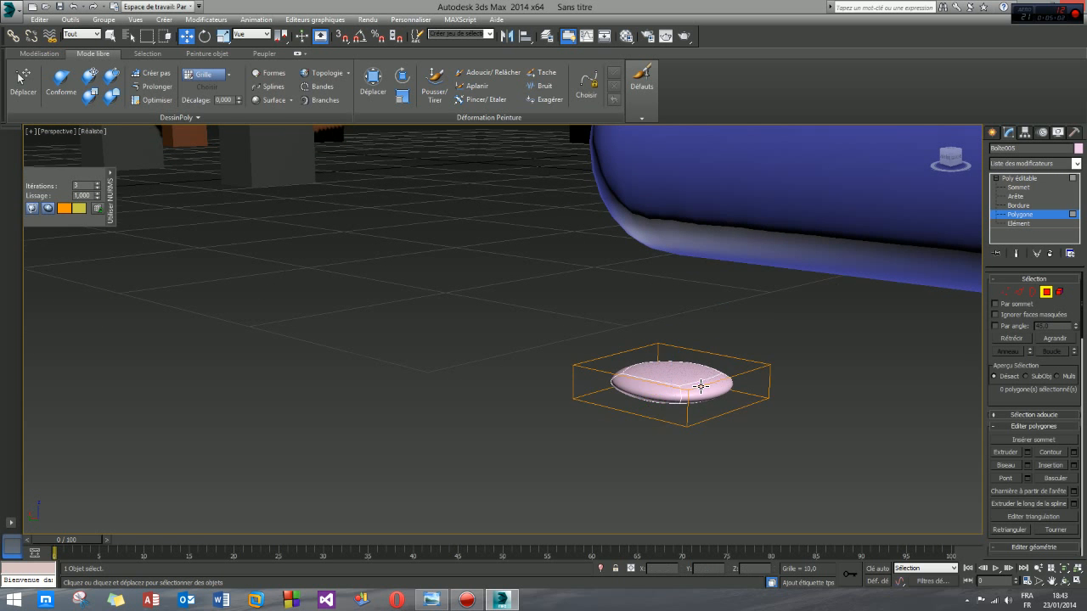
alt+middle_drag(700, 387, 669, 379)
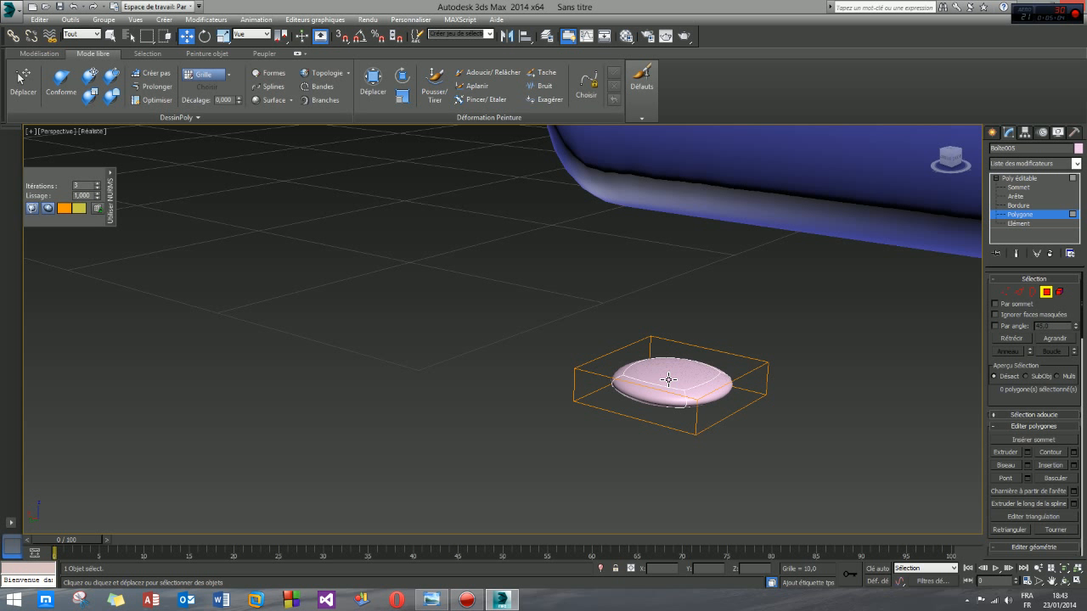
click(661, 375)
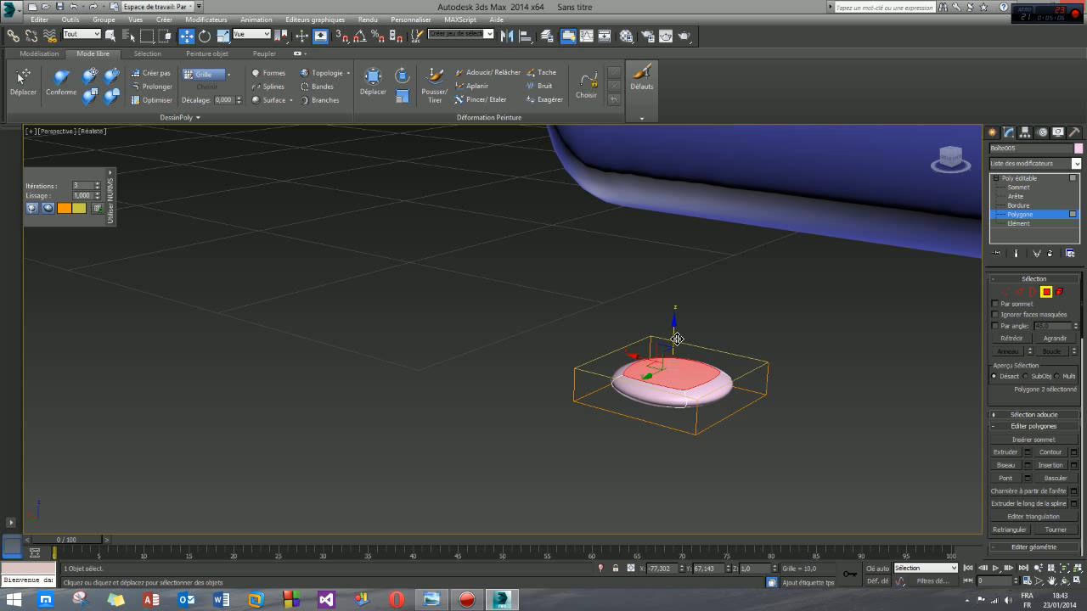
drag(677, 339, 676, 213)
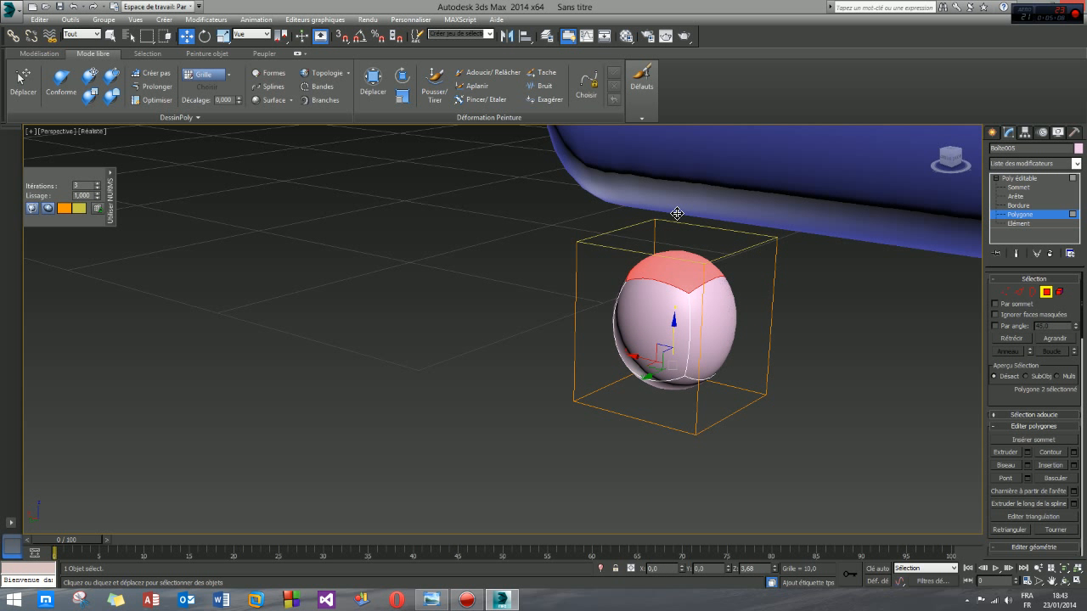
key(ctrl+z)
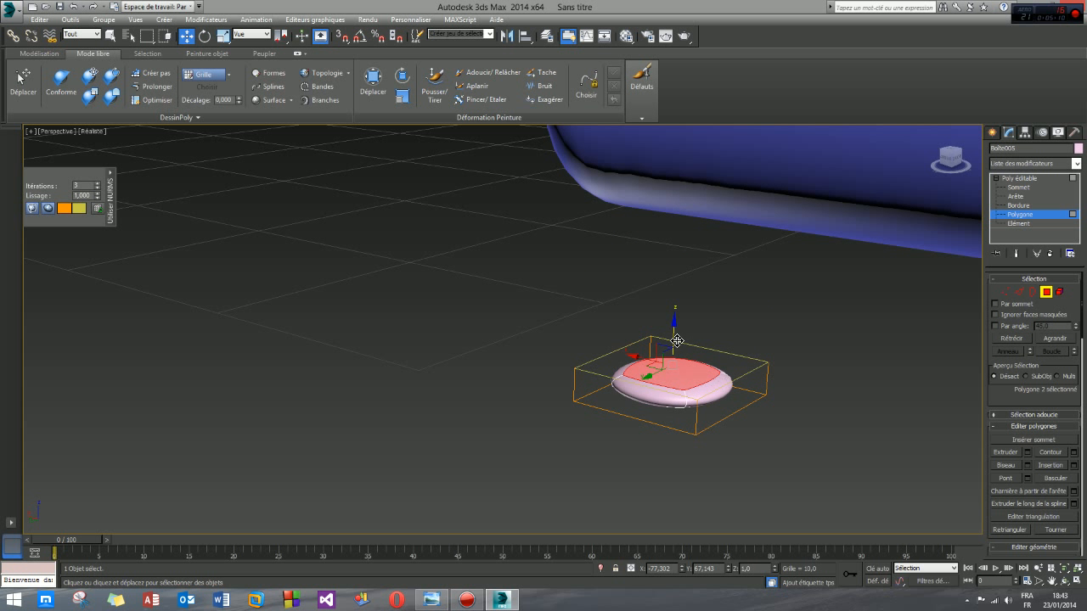
drag(676, 340, 674, 313)
alt+middle_drag(770, 340, 666, 344)
scroll(771, 386, down, 6)
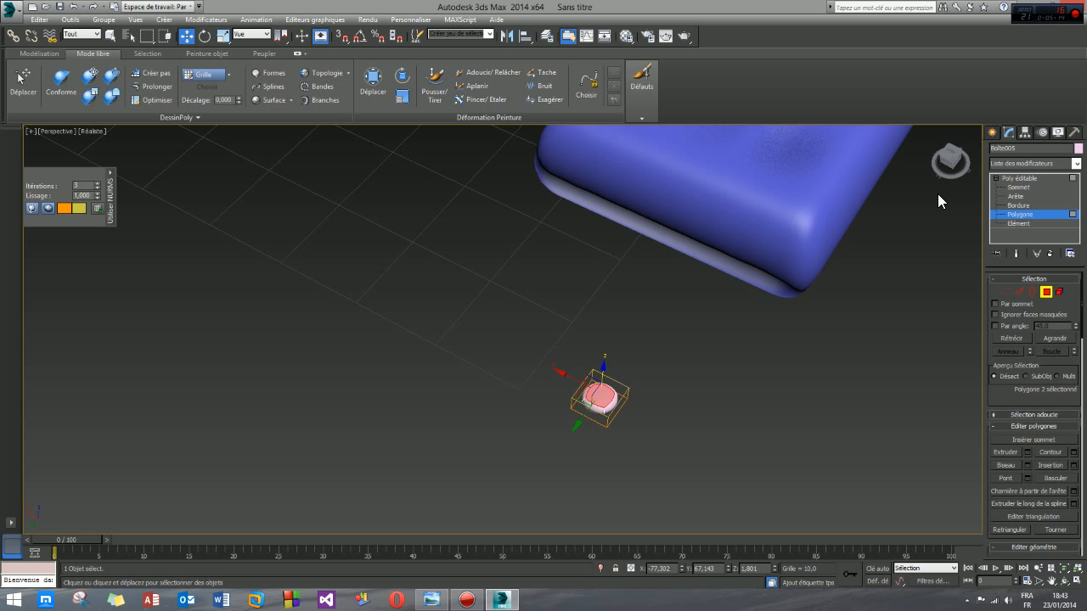
click(991, 132)
click(684, 413)
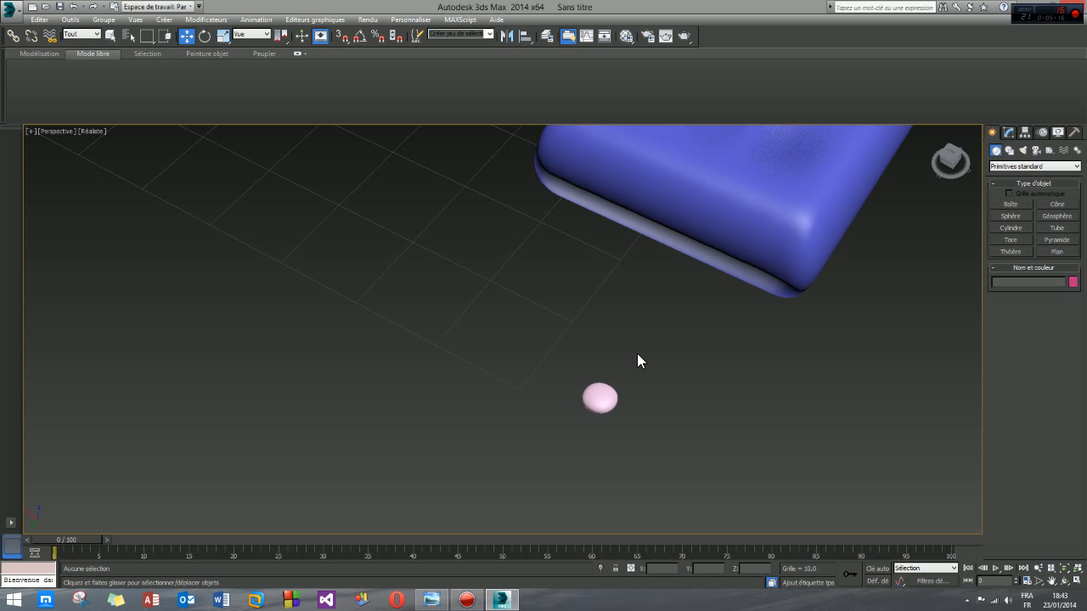
In the top view, move the button onto the lower-left area of the cushion, at about X -82.4, Y 11.7.
scroll(636, 361, down, 8)
alt+middle_drag(571, 416, 632, 366)
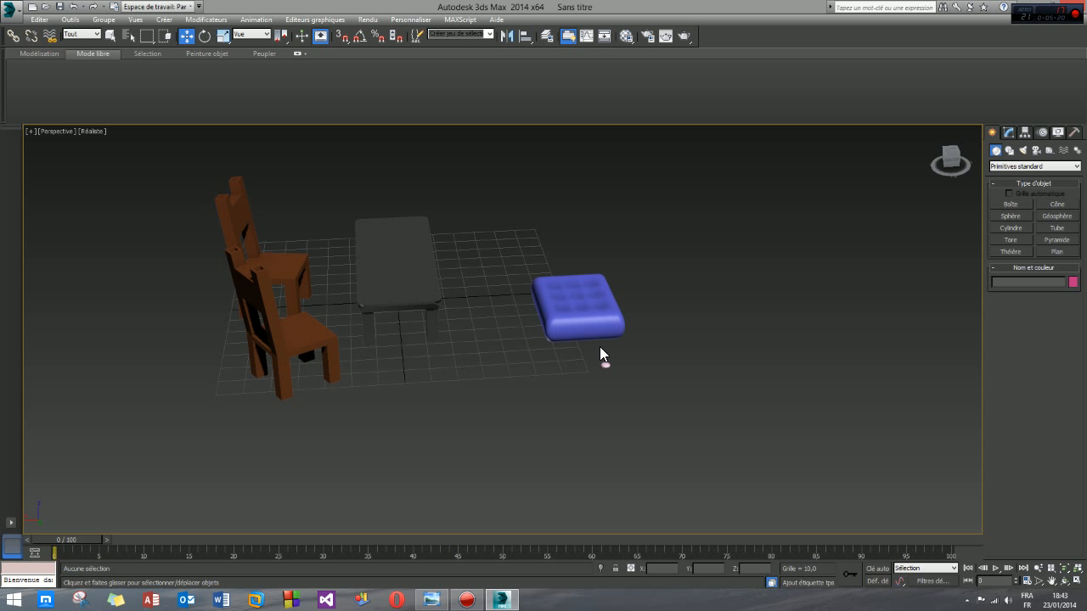
mouse_move(574, 349)
middle_down()
mouse_move(563, 406)
mouse_move(553, 351)
middle_up()
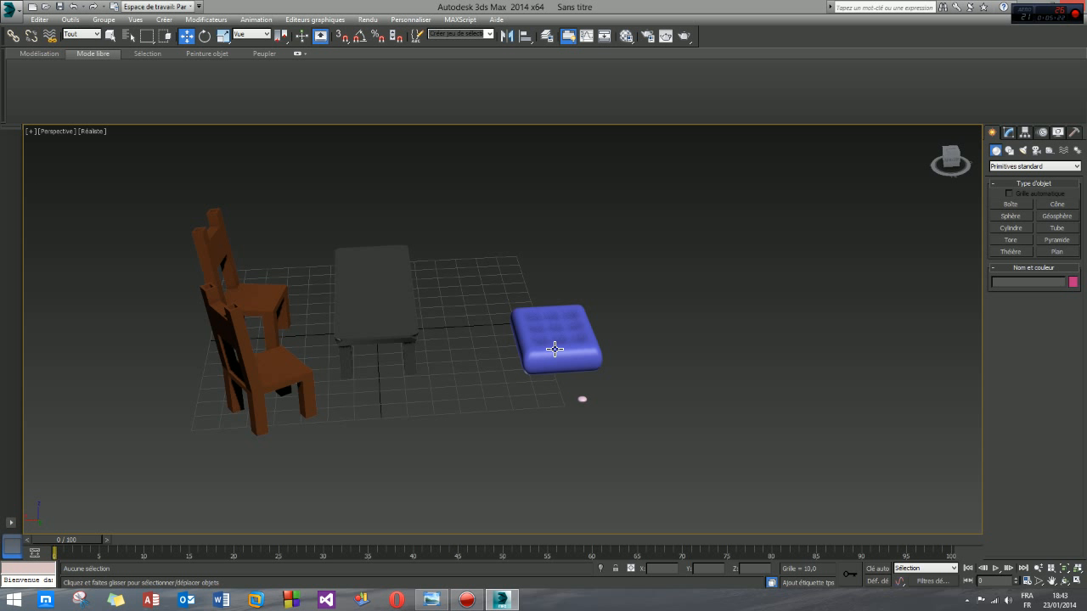
key(alt+w)
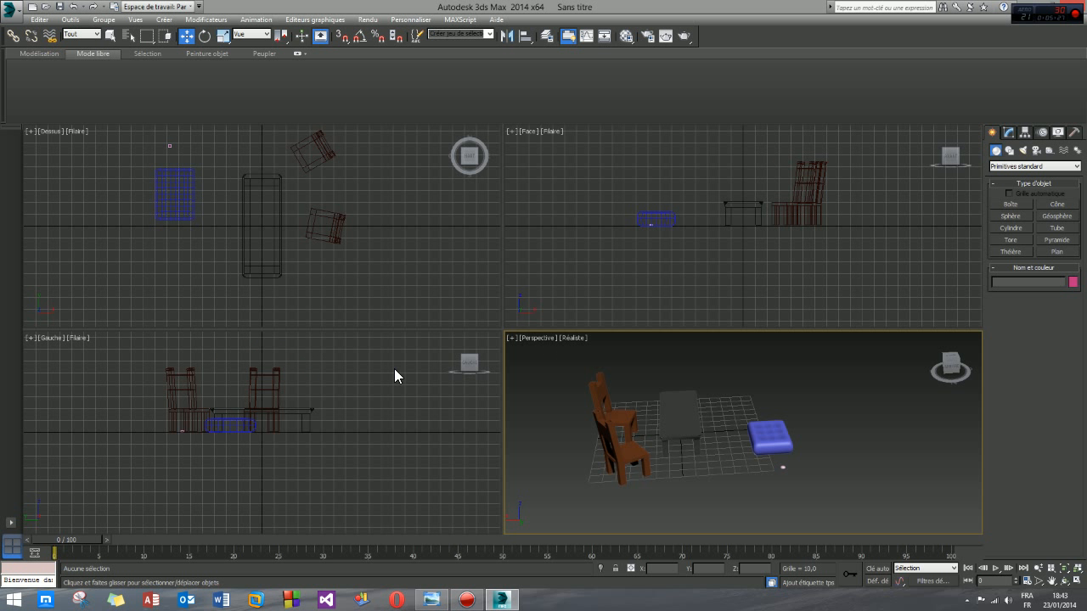
click(182, 223)
middle_drag(190, 219, 276, 274)
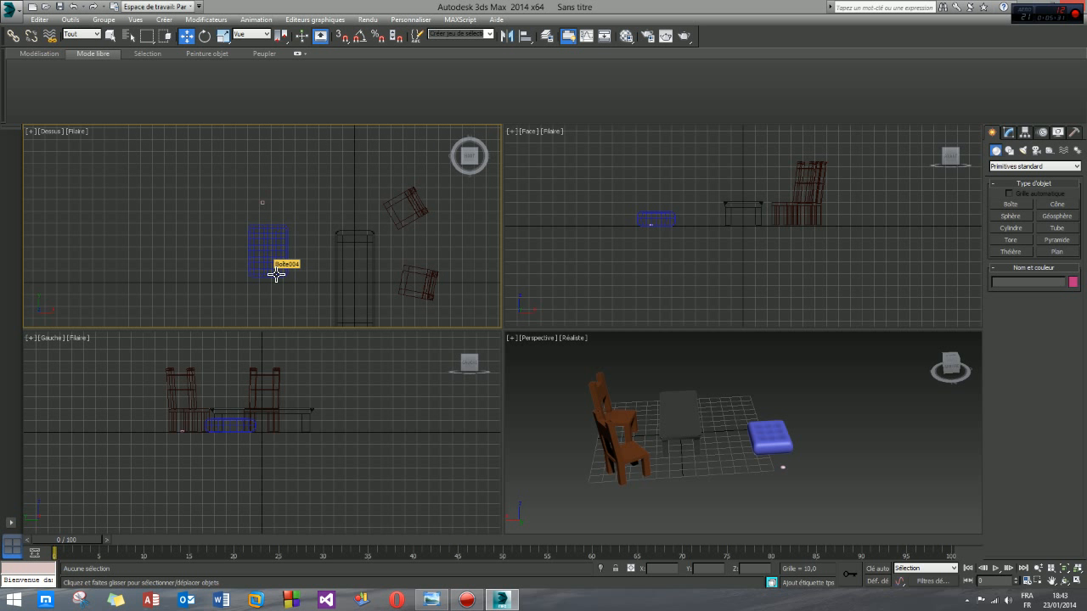
key(alt+w)
middle_drag(618, 326, 597, 322)
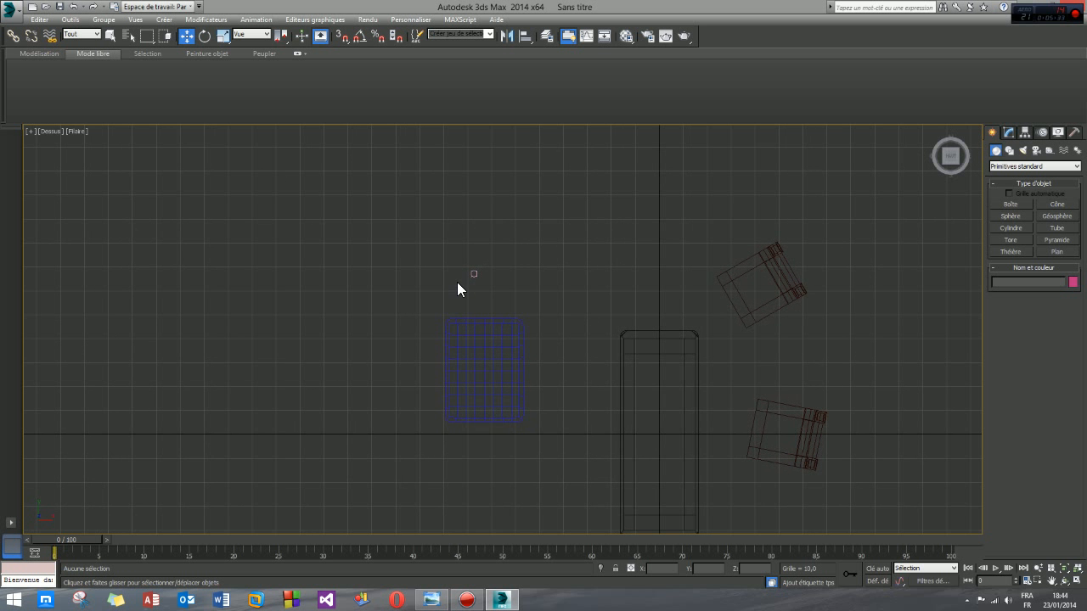
scroll(461, 289, up, 5)
click(489, 265)
middle_drag(502, 337, 526, 263)
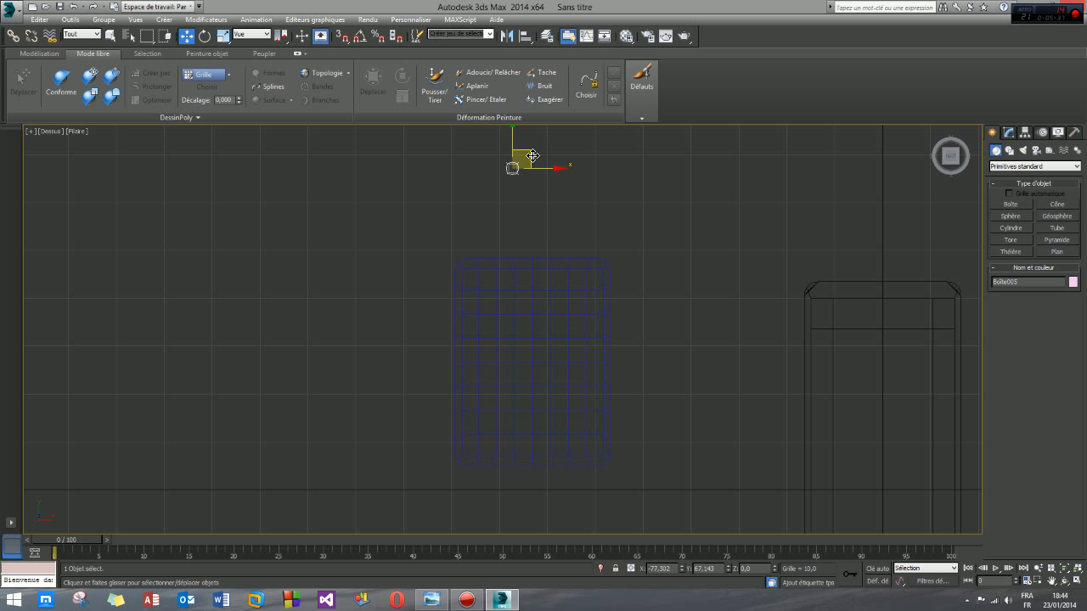
drag(532, 155, 508, 420)
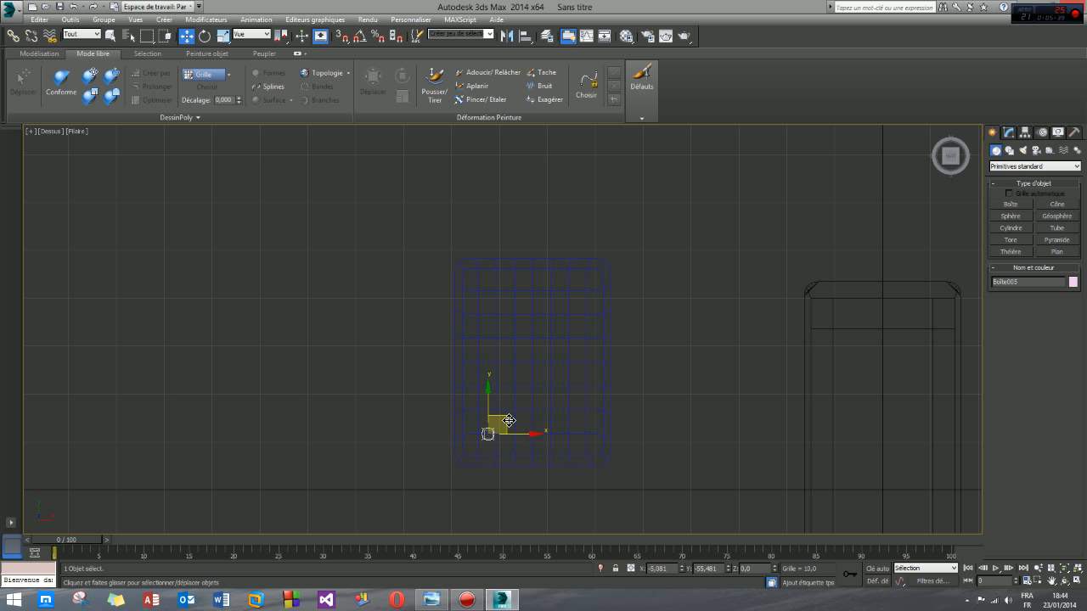
Centre the button on the cushion's lower-left tuft intersection, at about X -80.55, Y 16.64.
scroll(490, 443, up, 4)
scroll(540, 386, down, 3)
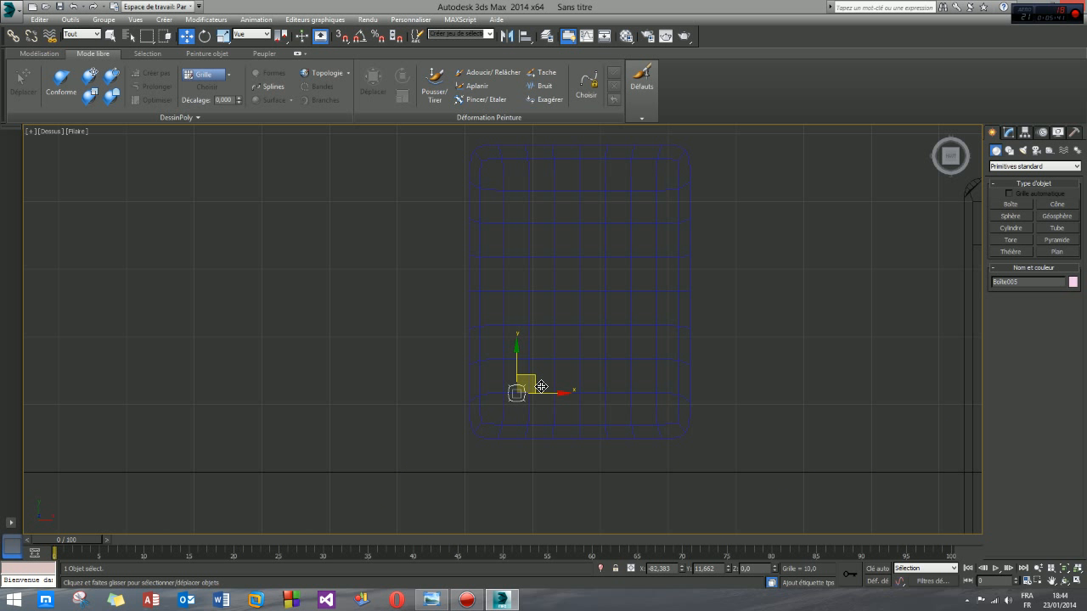
drag(533, 380, 546, 346)
scroll(542, 364, up, 4)
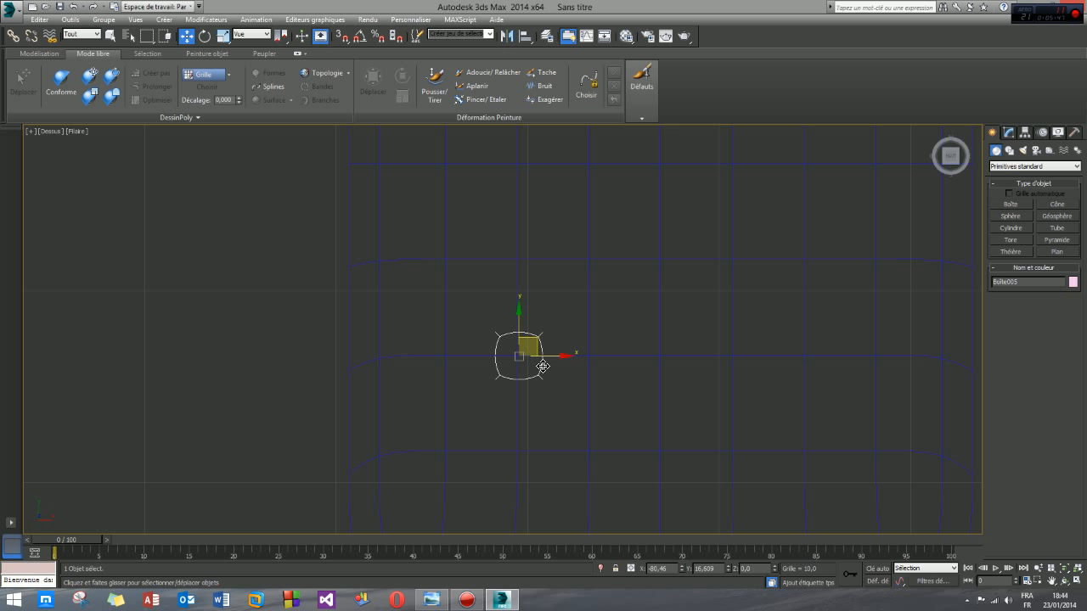
drag(553, 359, 550, 359)
drag(520, 325, 518, 323)
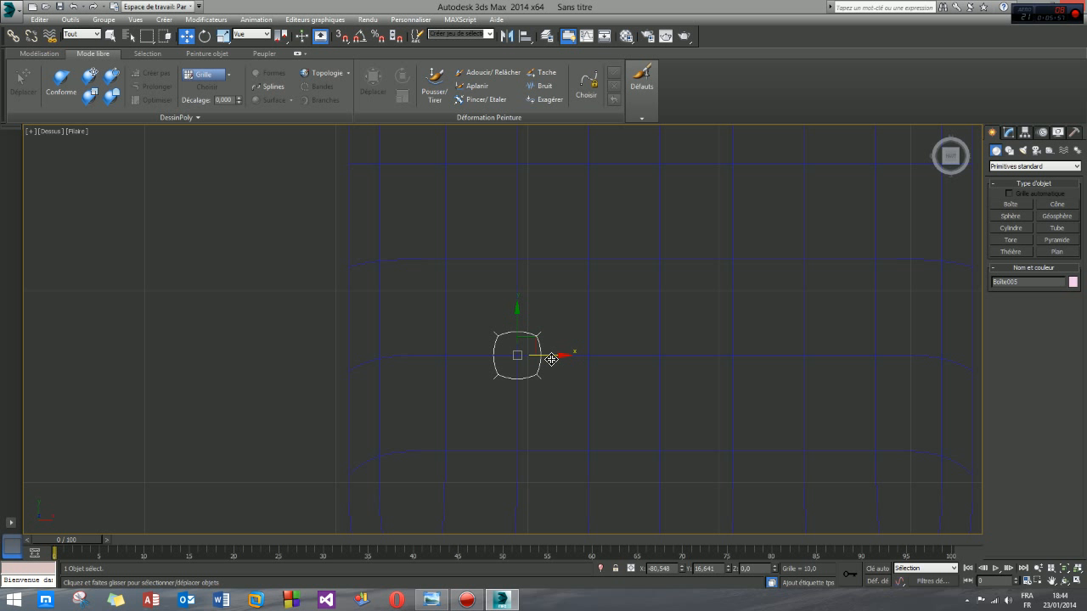
Clone the button twice along the X axis to form a row of three aligned with the cushion's tufts.
mouse_move(551, 359)
shift+mouse_down()
mouse_move(720, 359)
mouse_move(840, 374)
shift+mouse_up()
click(500, 342)
click(500, 343)
scroll(571, 376, down, 4)
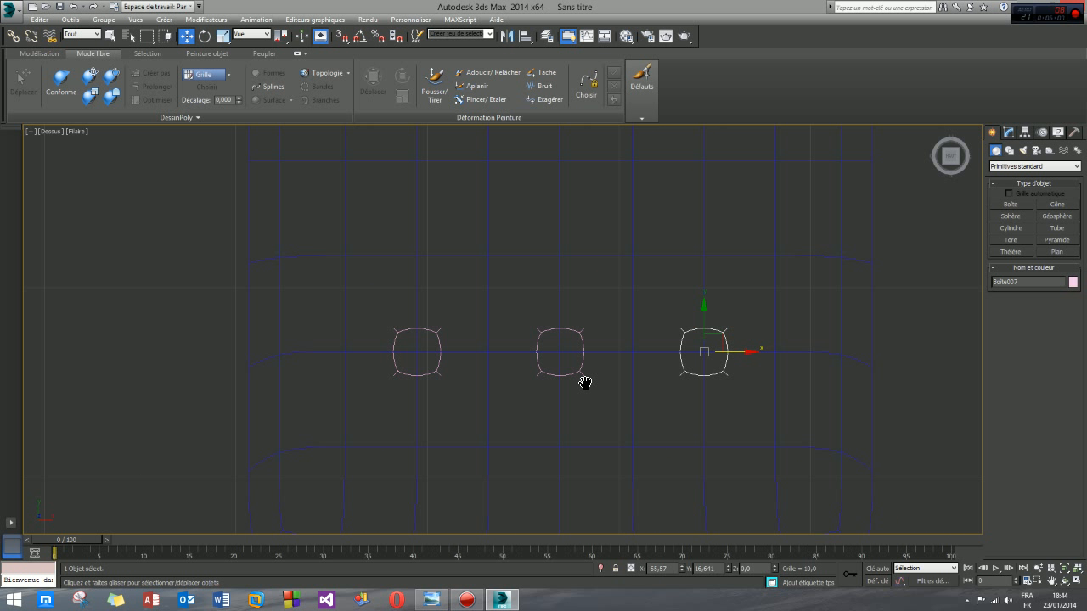
Select all three buttons in the row and clone them along Y onto the middle row of tufts.
ctrl+click(569, 360)
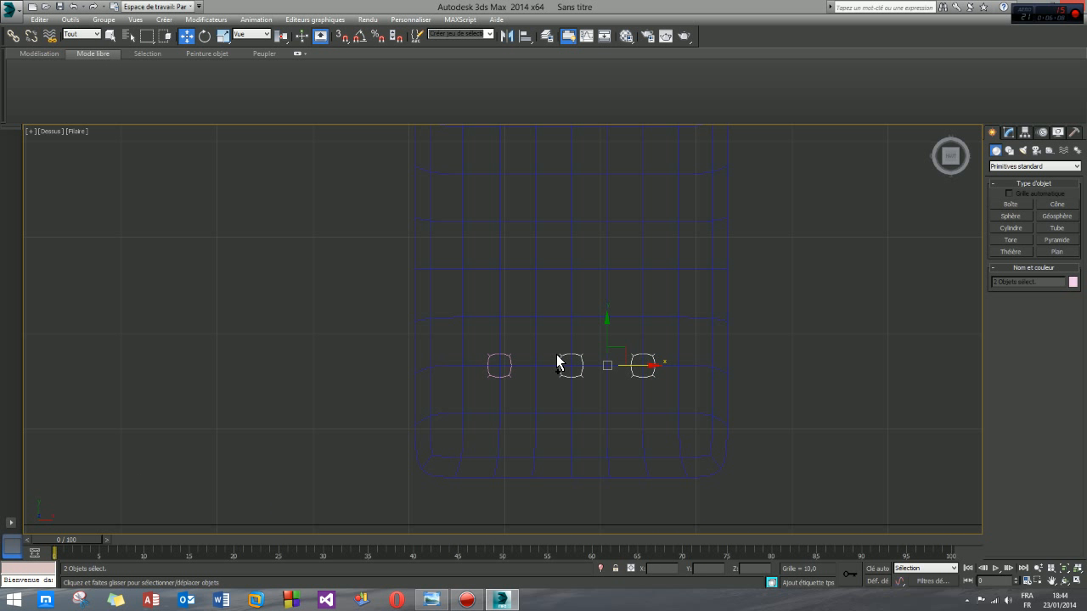
ctrl+click(497, 361)
middle_drag(515, 354, 534, 425)
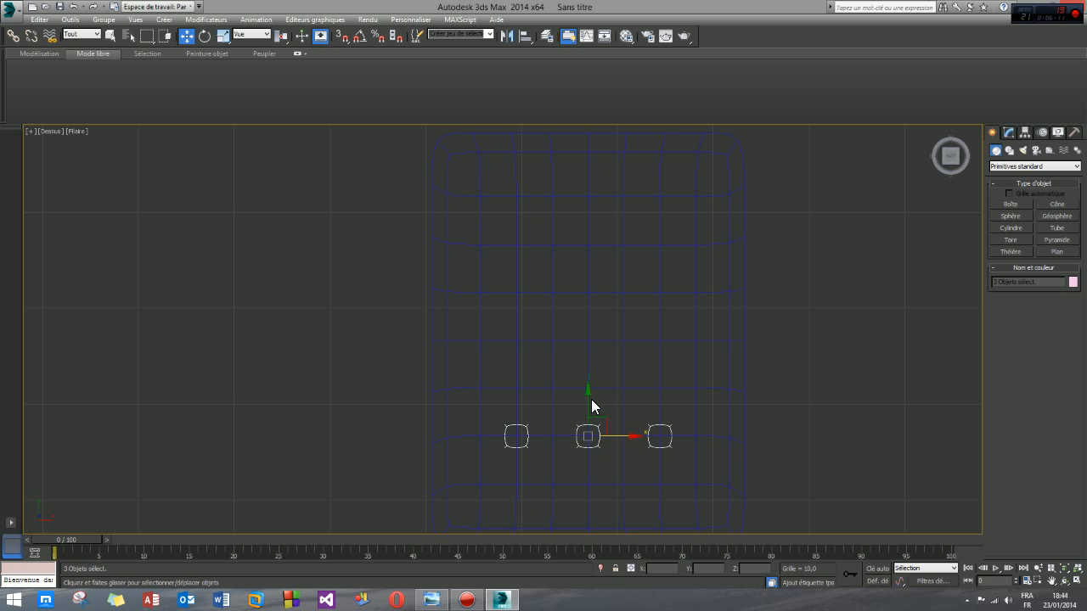
shift+drag(589, 396, 588, 308)
key(Return)
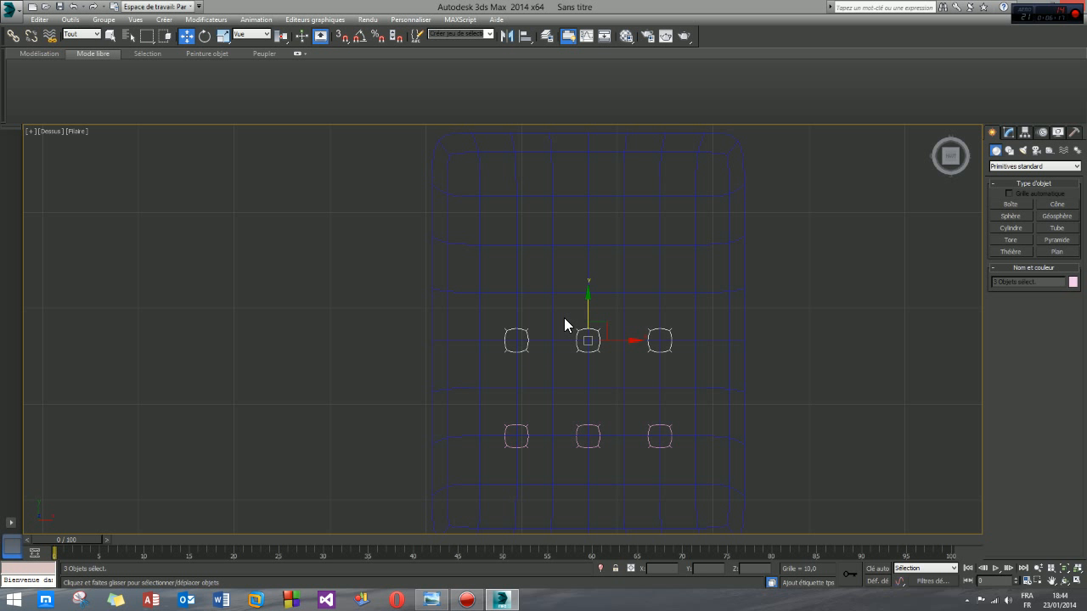
Clone the middle row of buttons along Y onto the last row of tufts, completing a three-by-three layout.
middle_drag(571, 318, 584, 389)
shift+drag(599, 385, 599, 289)
key(Return)
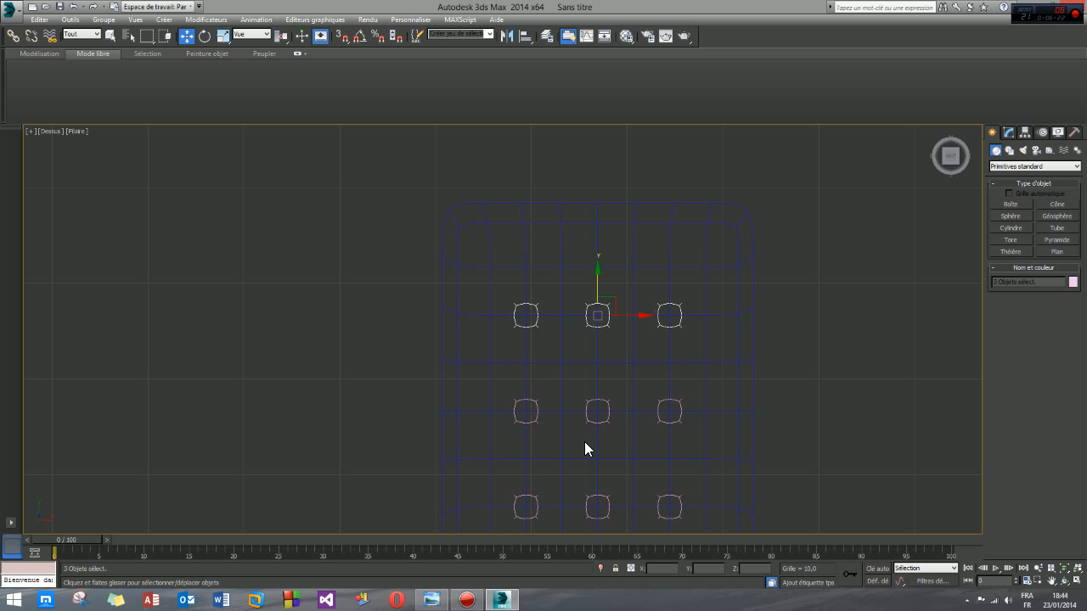
mouse_move(584, 448)
middle_down()
mouse_move(589, 362)
mouse_move(590, 407)
middle_up()
scroll(592, 408, down, 4)
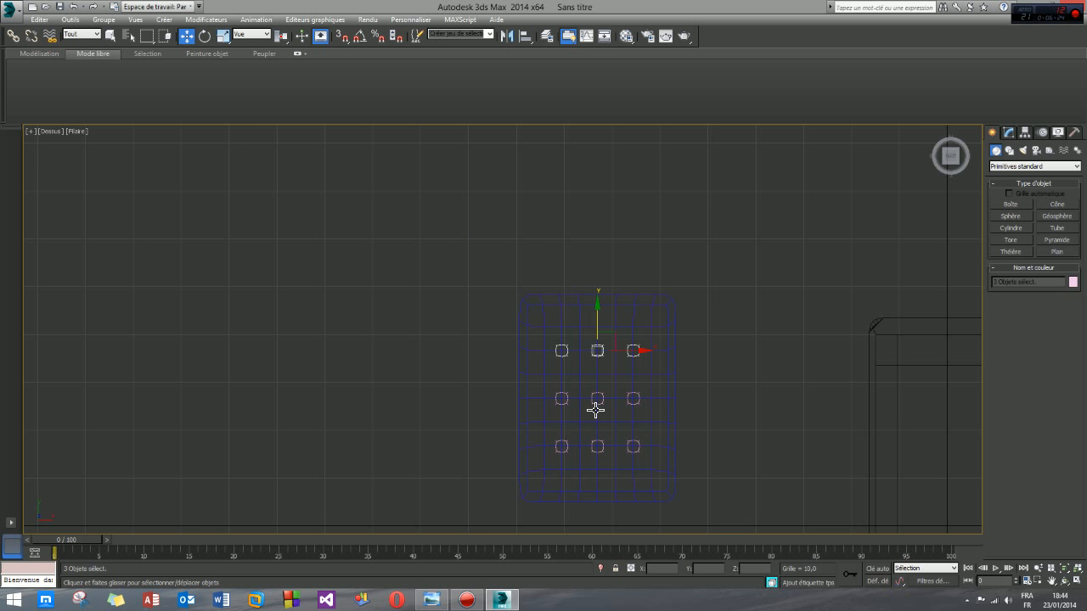
Try to raise only the last row of three buttons to the cushion's top surface in the perspective view.
key(alt+w)
right_click(719, 434)
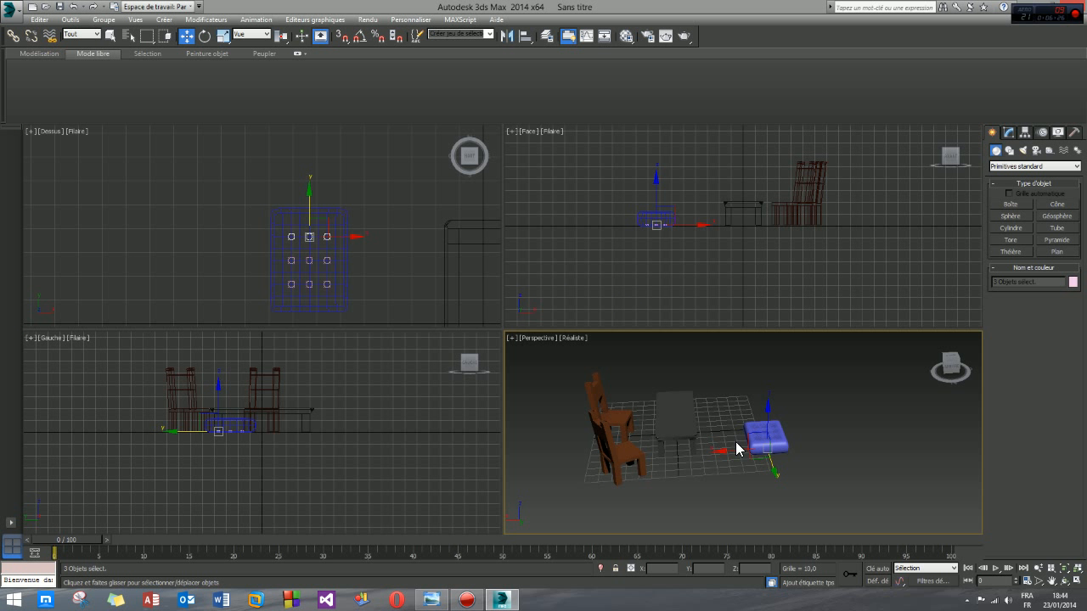
key(alt+w)
middle_drag(580, 379, 609, 409)
scroll(608, 409, up, 3)
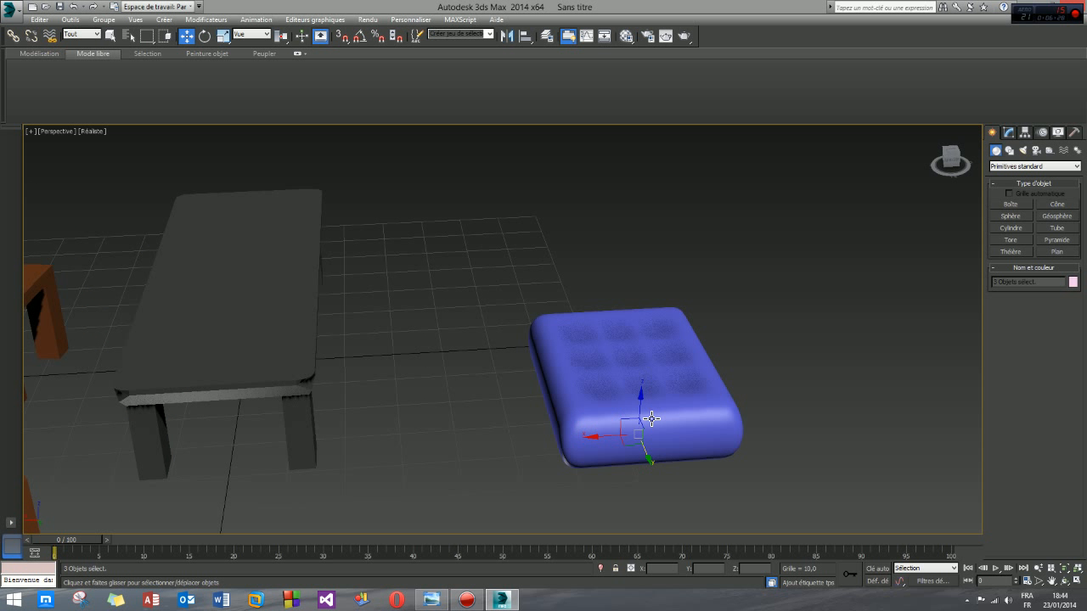
drag(636, 371, 631, 312)
scroll(631, 311, down, 5)
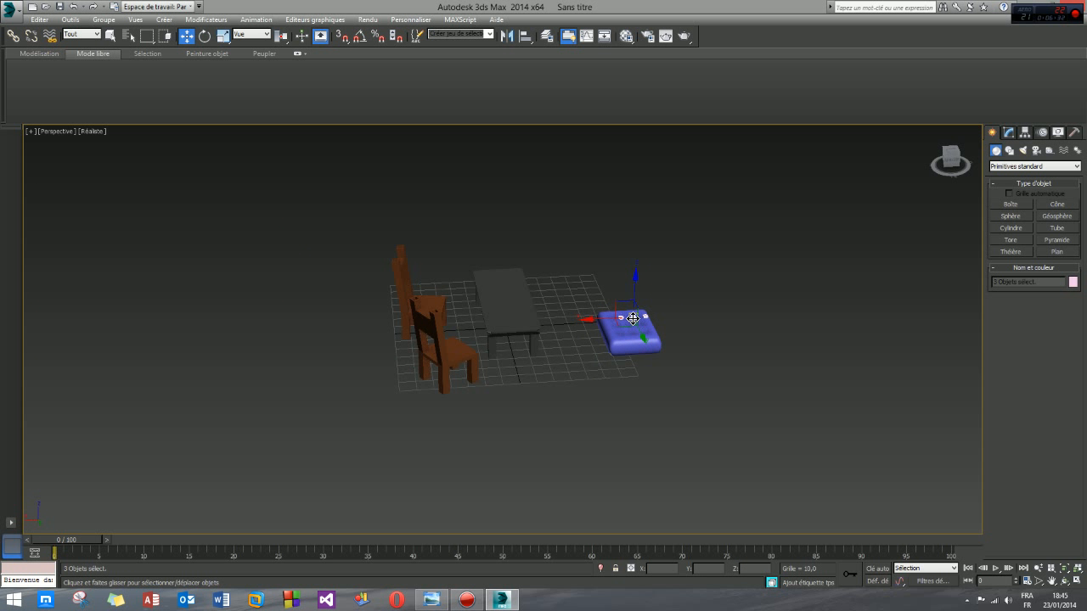
alt+middle_drag(630, 312, 676, 346)
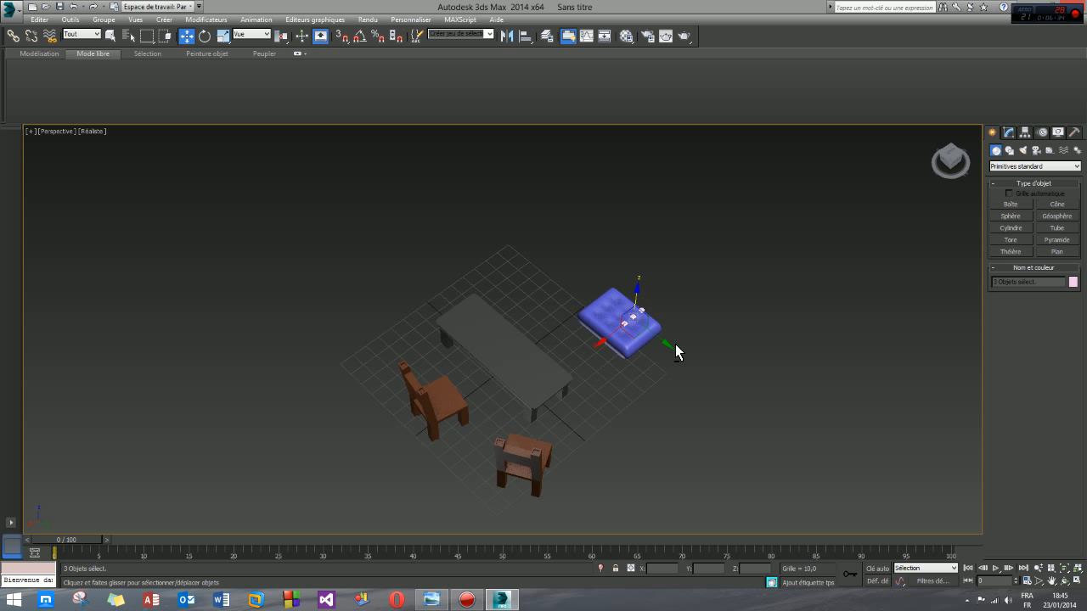
key(ctrl+z)
Select all nine buttons in the top view, leaving the cushion out of the selection.
key(alt+w)
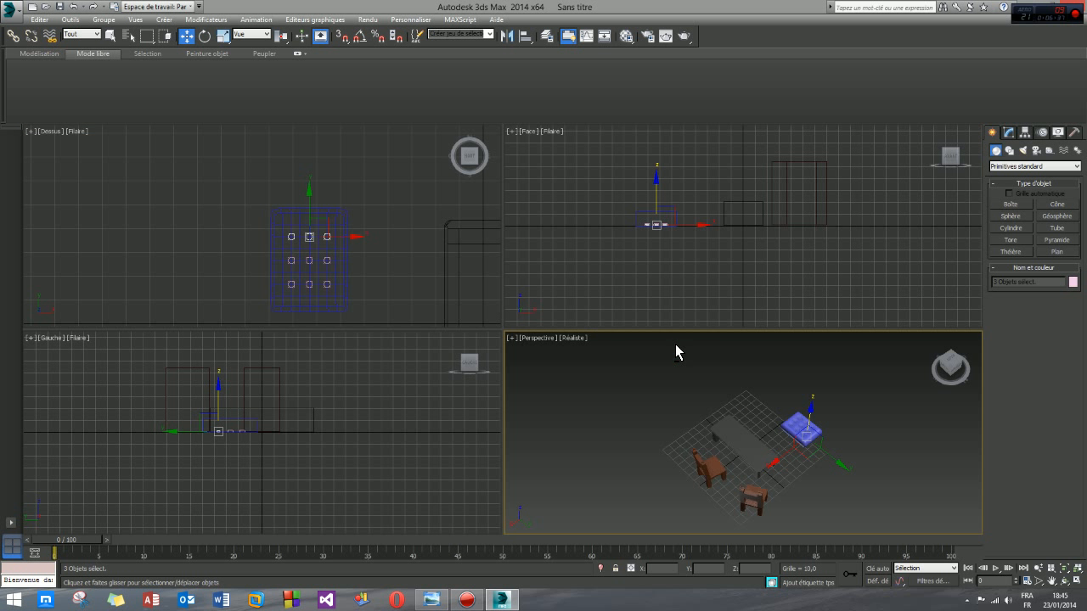
click(299, 272)
scroll(320, 270, up, 5)
scroll(327, 266, down, 4)
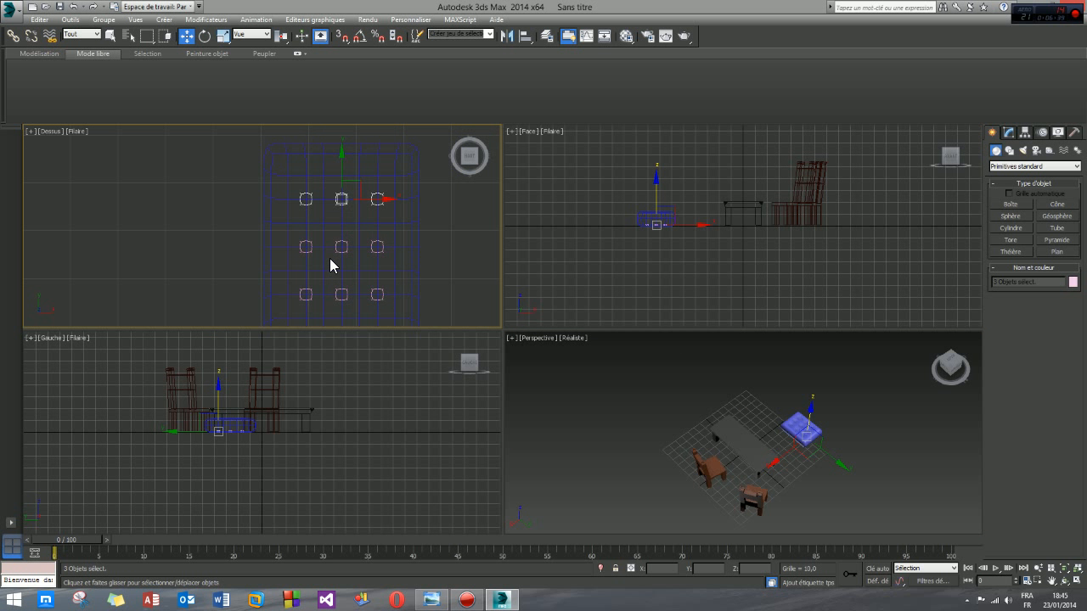
key(alt+w)
middle_drag(579, 345, 451, 251)
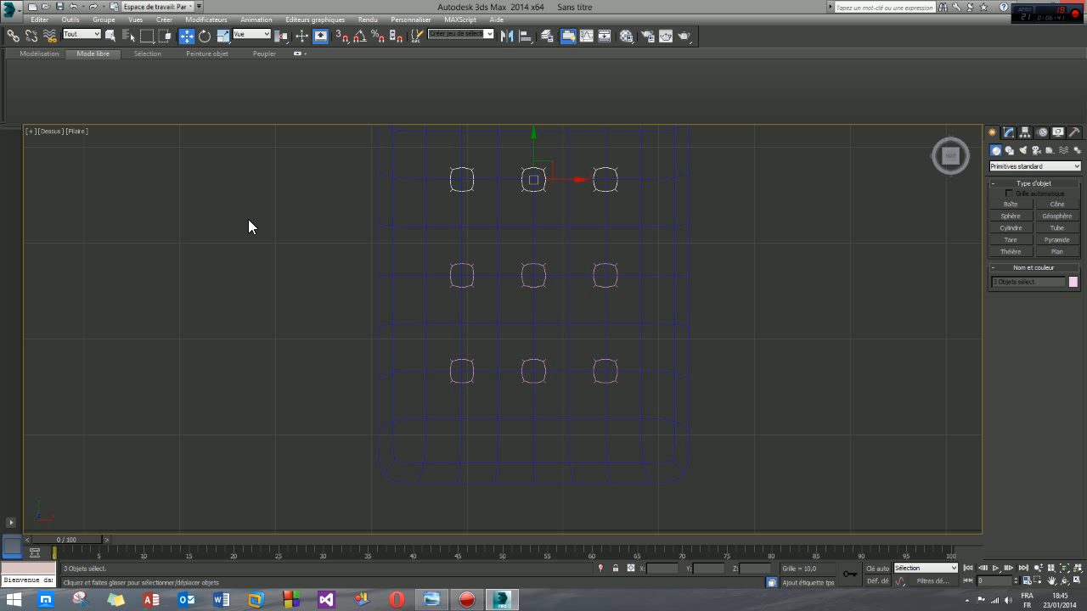
drag(593, 366, 717, 403)
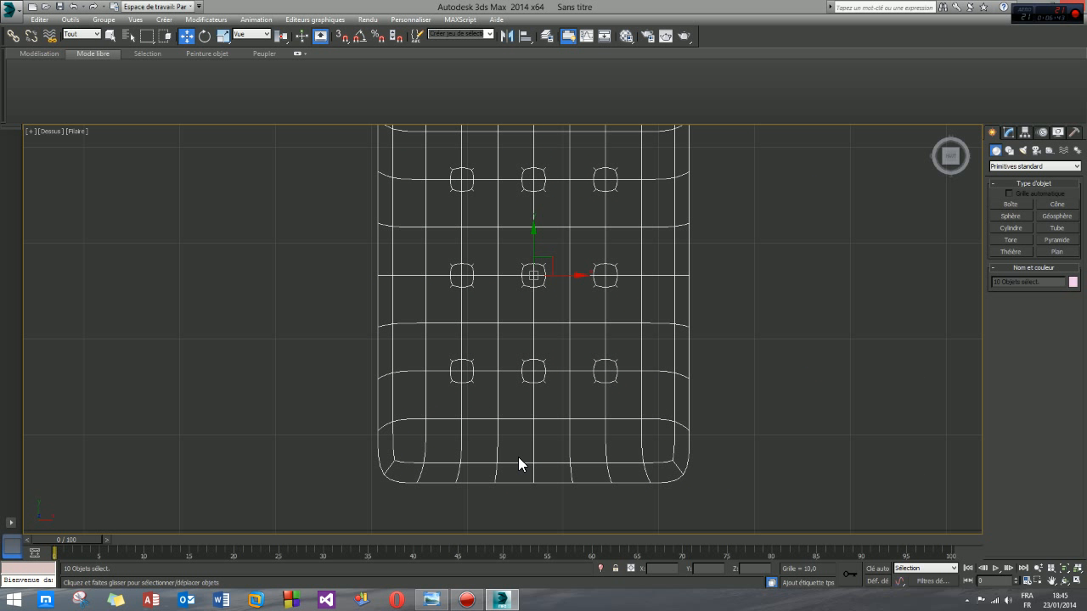
alt+drag(520, 456, 548, 442)
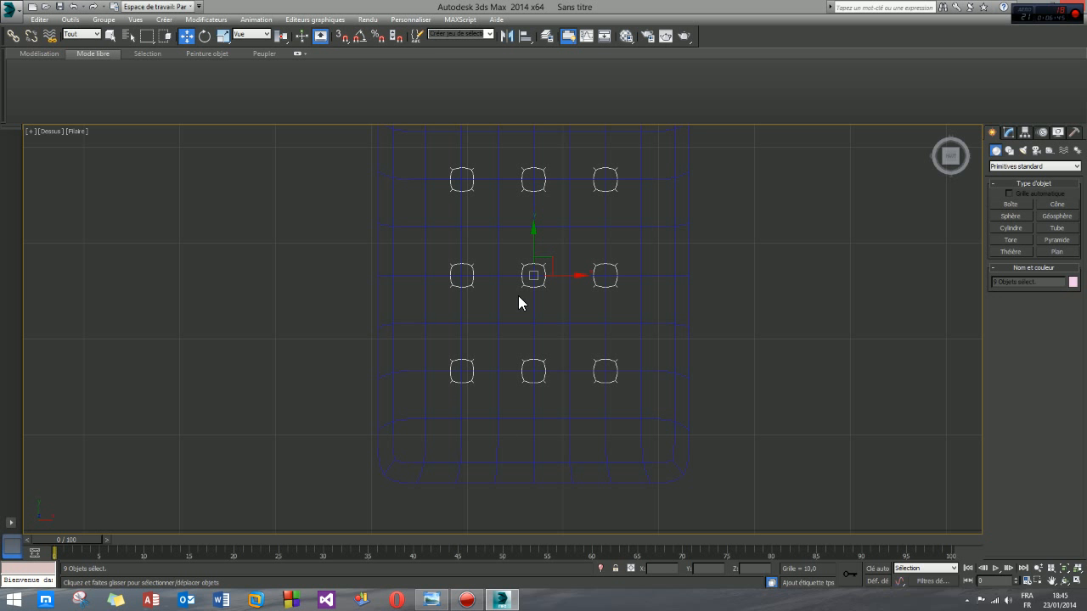
middle_drag(518, 300, 457, 331)
key(alt+w)
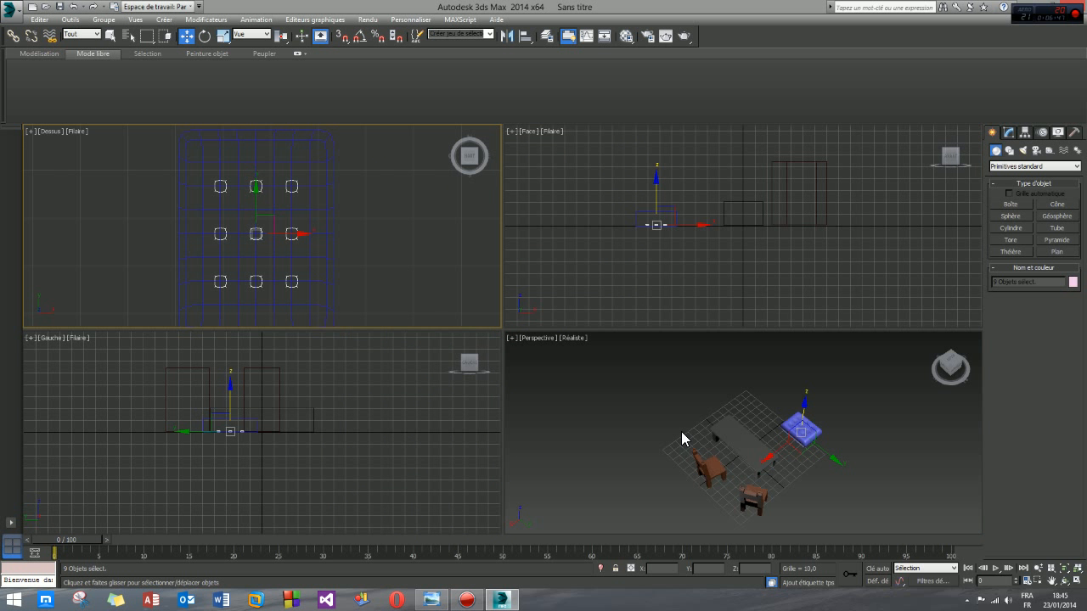
Raise the nine selected buttons along Z so they sit in the tufts on the cushion's top surface.
middle_drag(755, 457, 731, 454)
key(alt+w)
middle_drag(524, 332, 620, 382)
scroll(624, 381, up, 5)
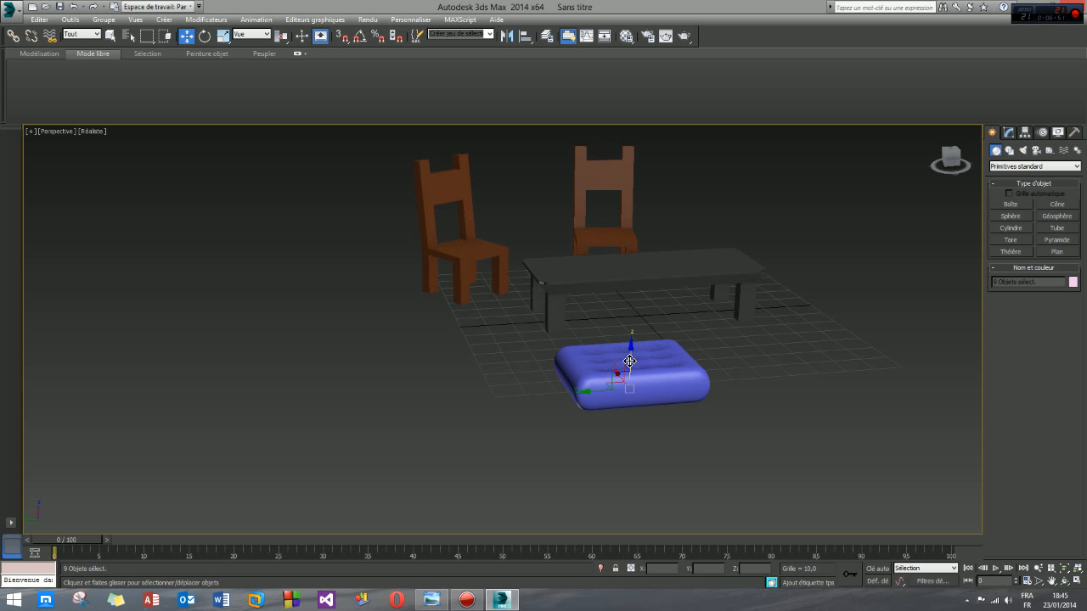
drag(633, 360, 624, 332)
alt+middle_drag(624, 332, 756, 375)
scroll(654, 375, up, 8)
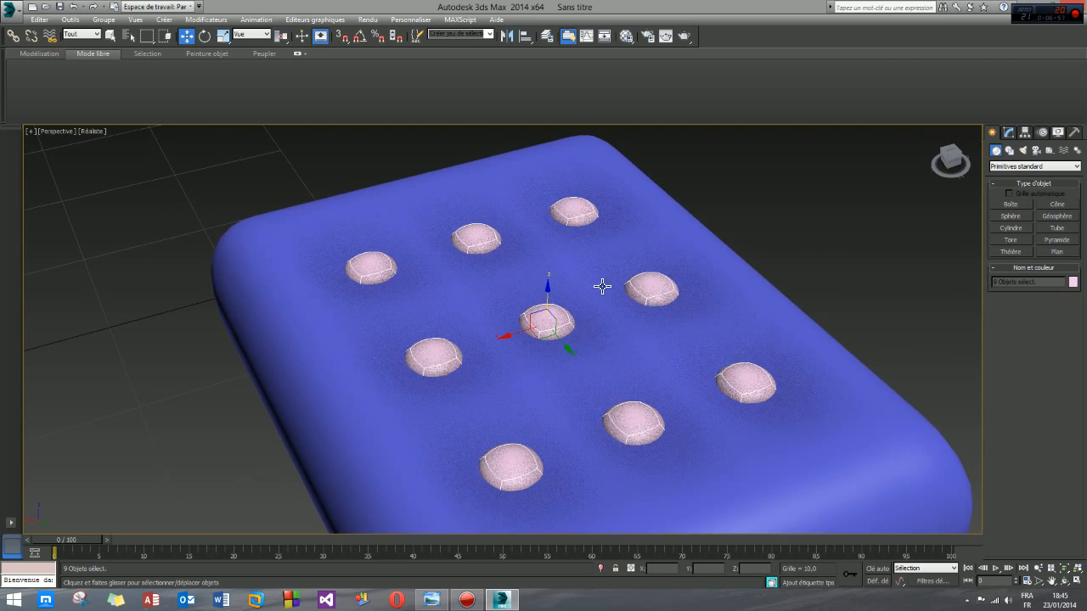
alt+middle_drag(602, 287, 692, 320)
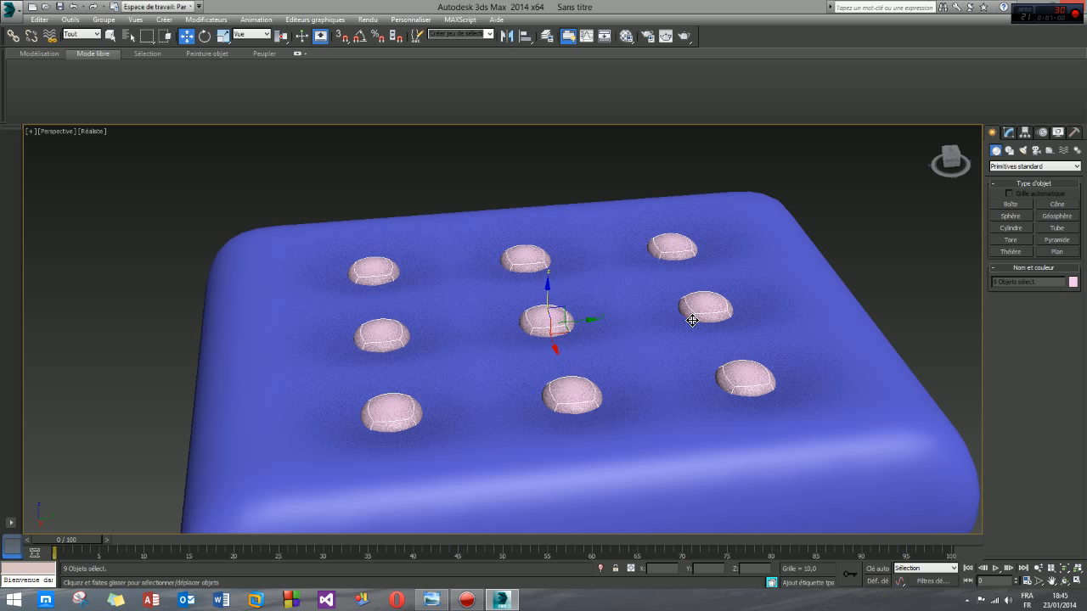
Try to scale the nine buttons down together about their common centre.
click(224, 36)
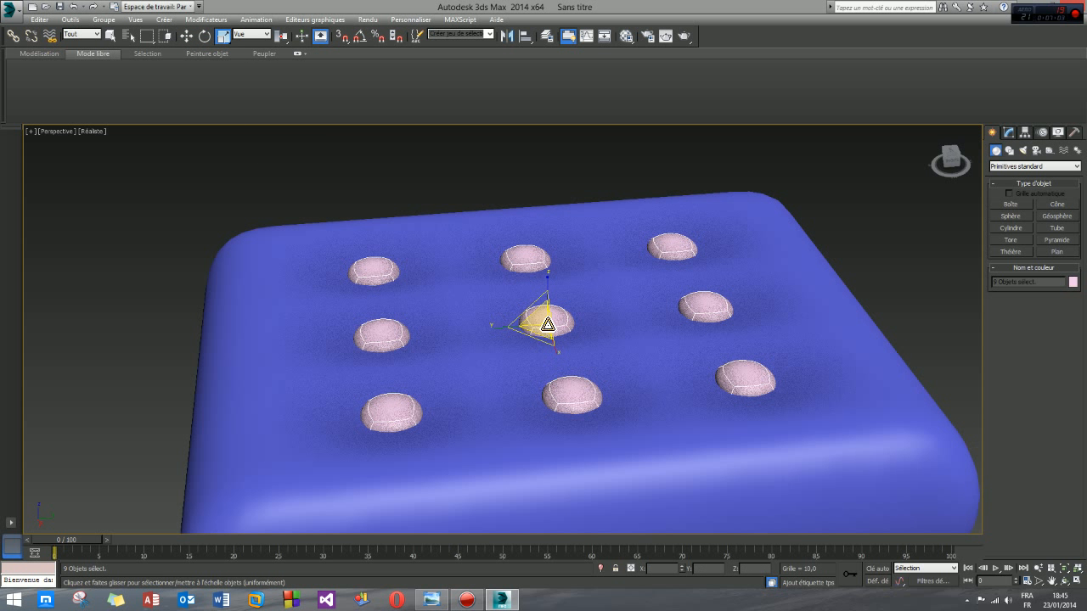
drag(548, 325, 546, 359)
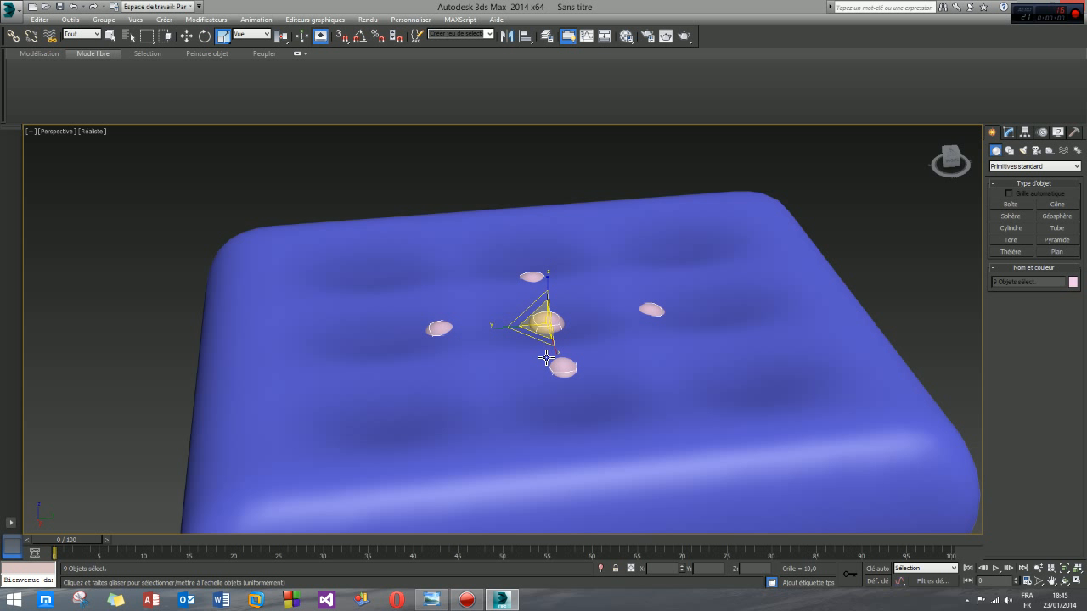
key(ctrl+z)
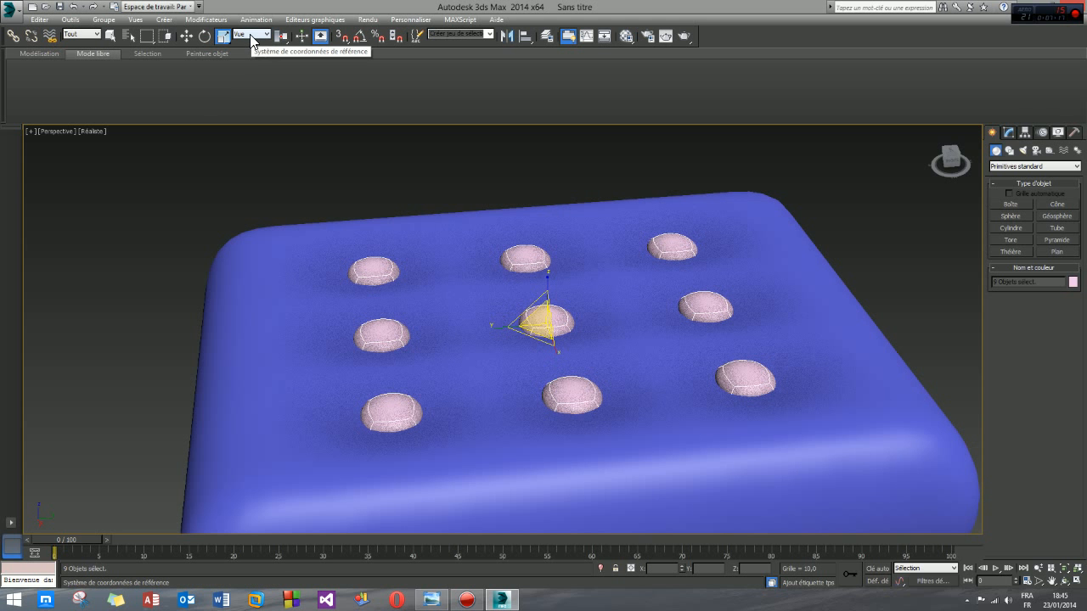
Switch the reference coordinate system to Local and uniformly scale the nine buttons in place to about 65%.
alt+middle_drag(464, 307, 425, 353)
scroll(643, 297, down, 4)
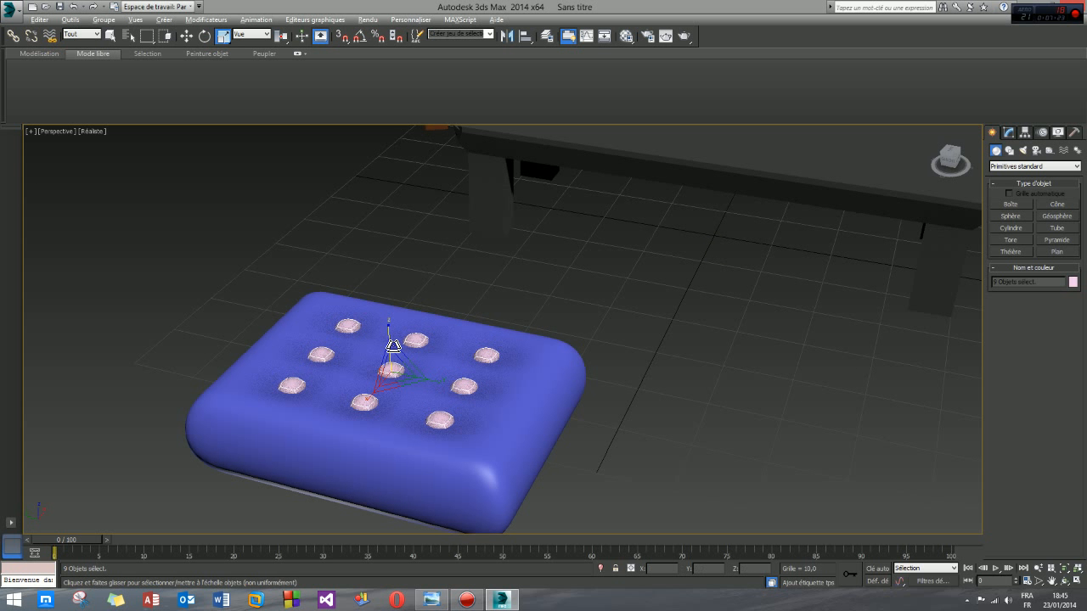
alt+middle_drag(388, 364, 366, 341)
scroll(366, 341, up, 5)
scroll(367, 342, down, 3)
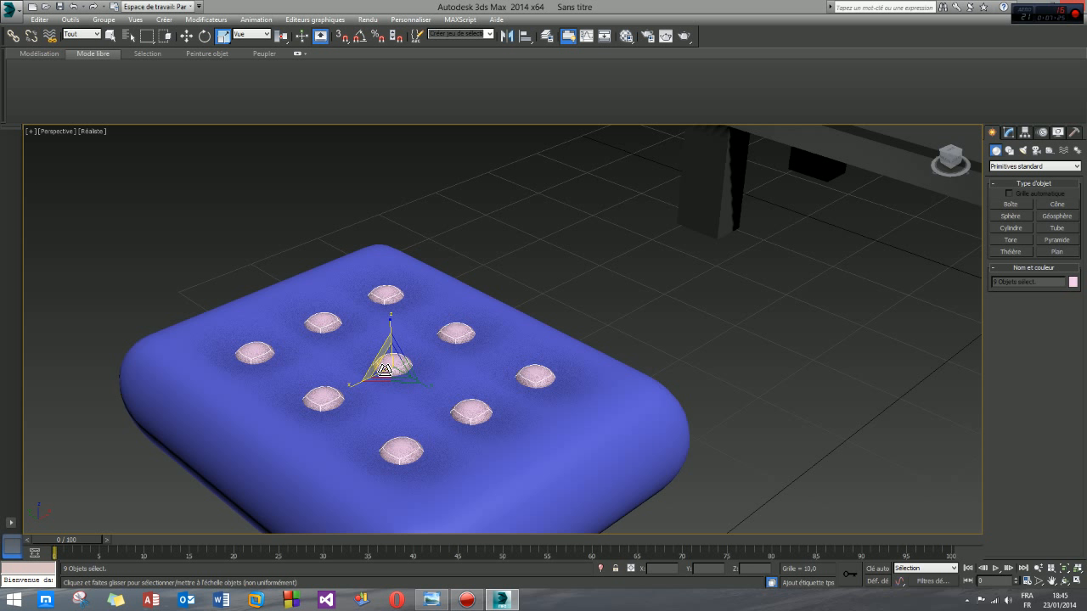
click(253, 35)
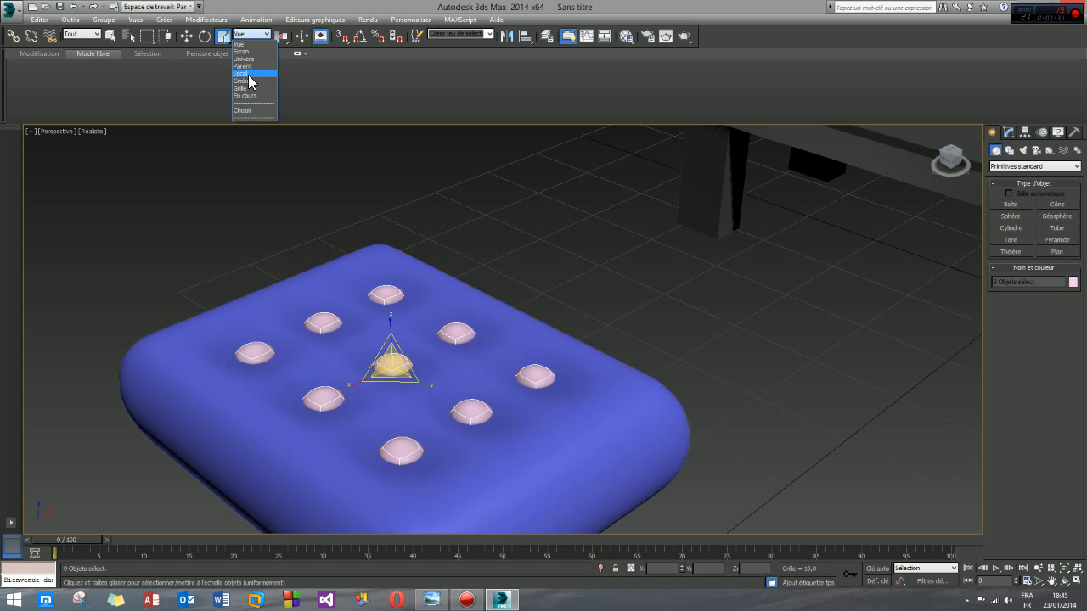
click(249, 73)
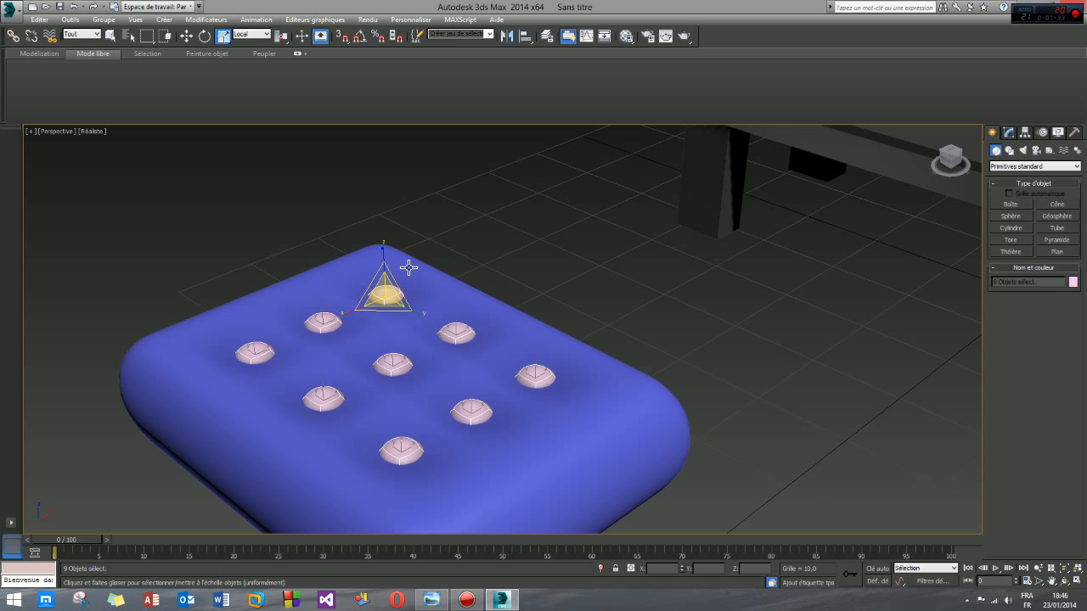
drag(385, 297, 392, 330)
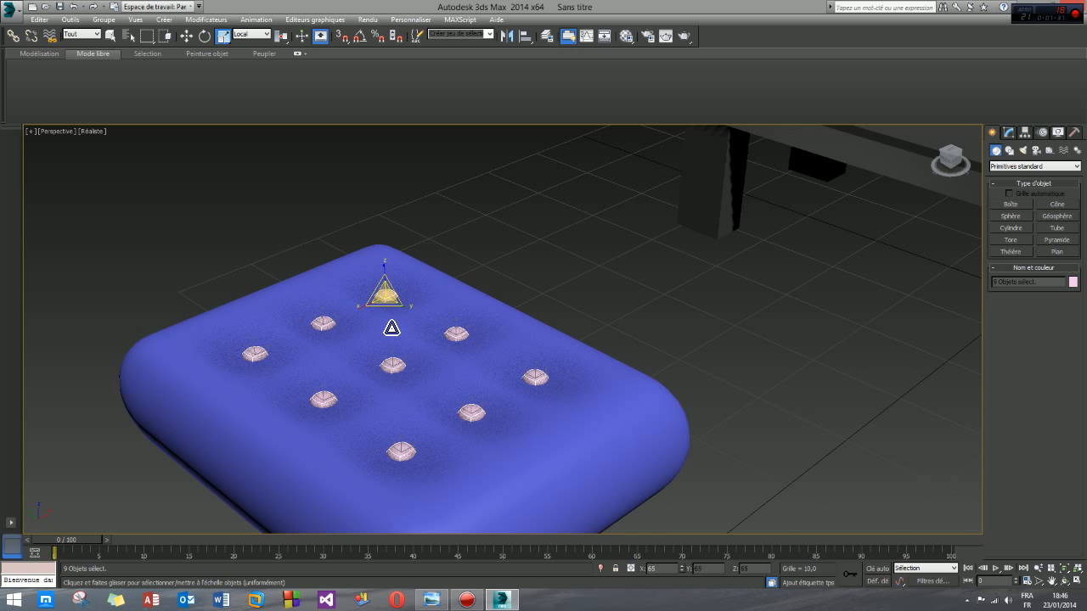
alt+middle_drag(392, 327, 503, 342)
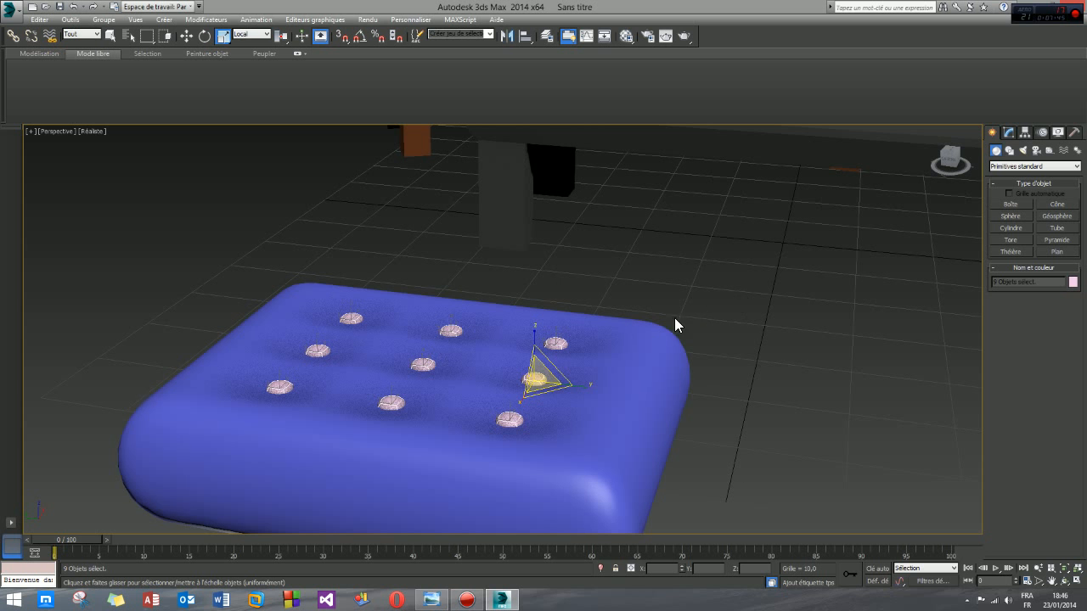
click(781, 342)
Select the cushion together with its nine buttons and group them under the default name.
alt+middle_drag(781, 342, 473, 337)
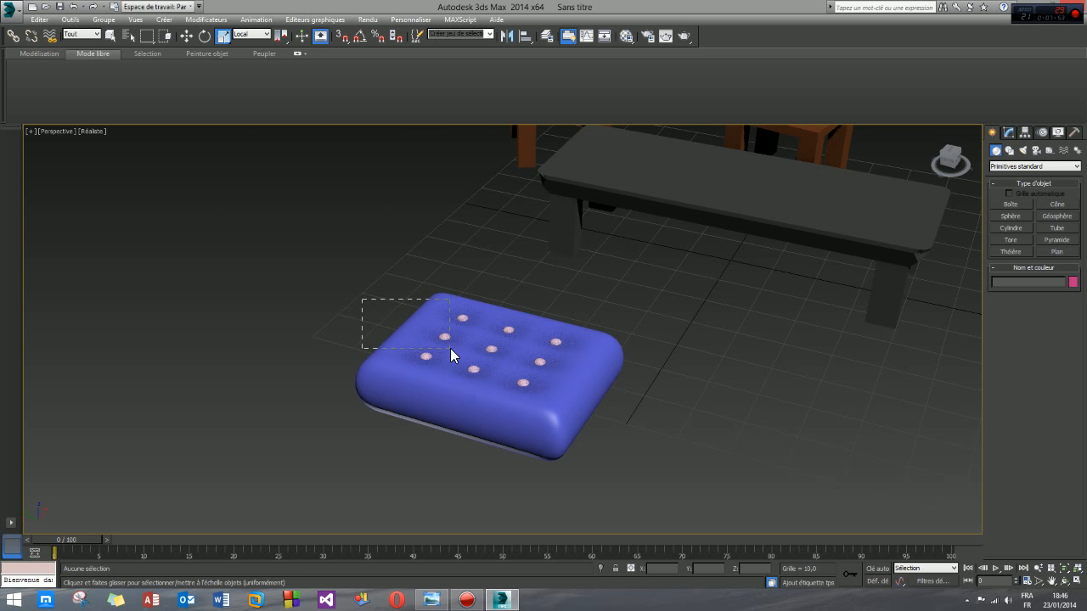
drag(605, 452, 664, 480)
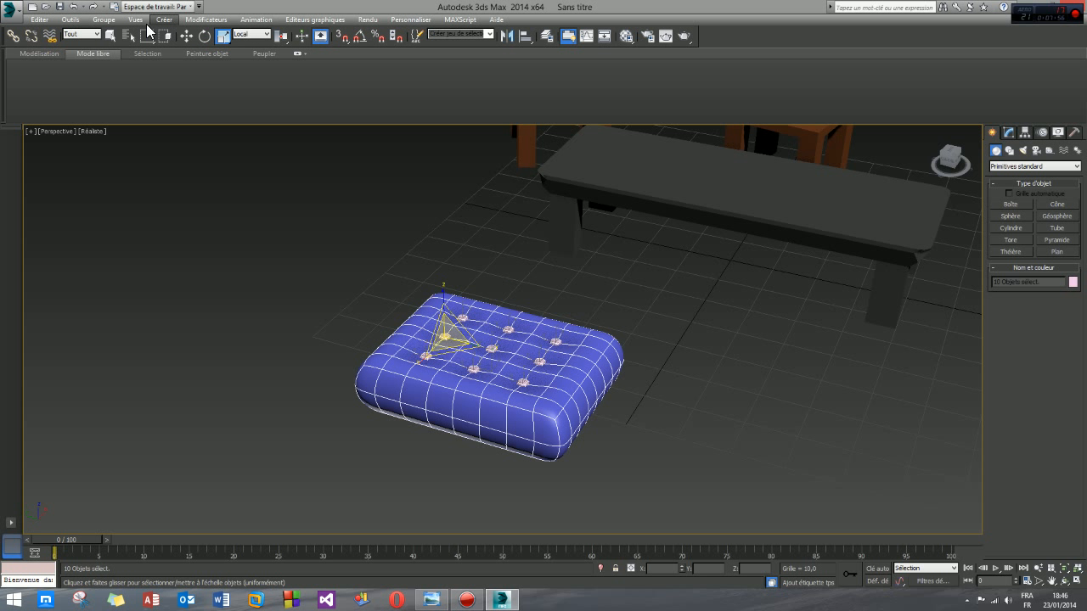
click(104, 19)
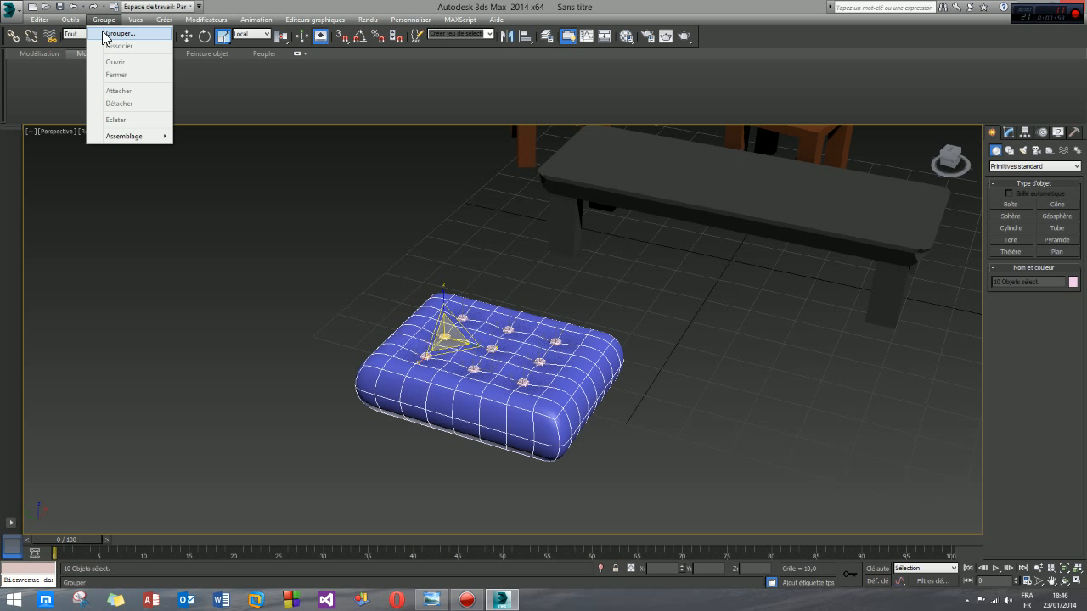
click(118, 33)
click(539, 323)
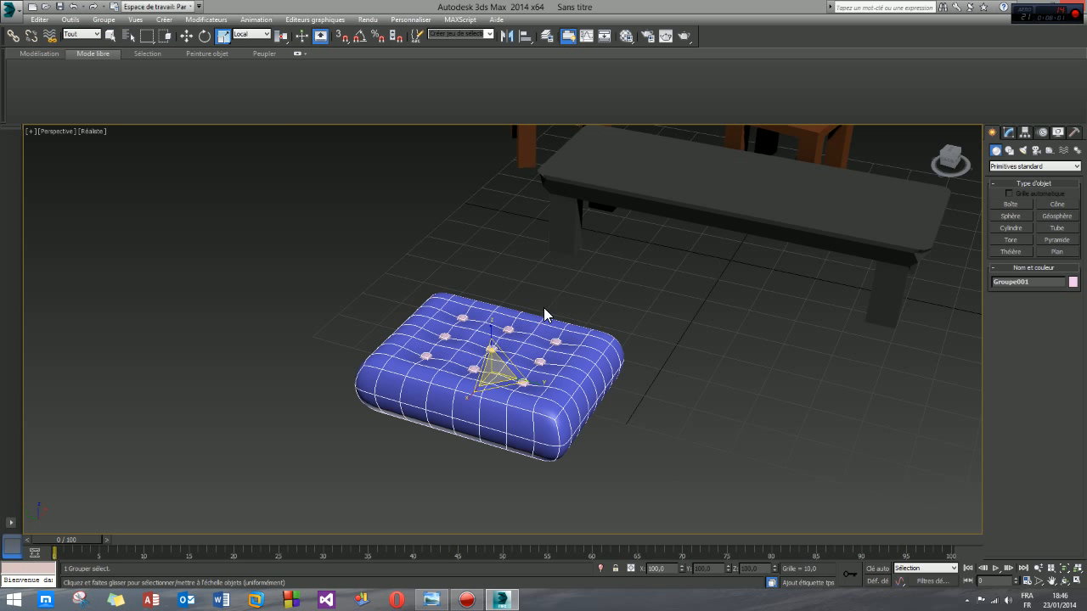
Examine the grouped footstool from several angles and check that it selects as a single object.
click(184, 36)
alt+middle_drag(657, 378, 619, 381)
click(655, 414)
scroll(582, 395, down, 5)
click(554, 385)
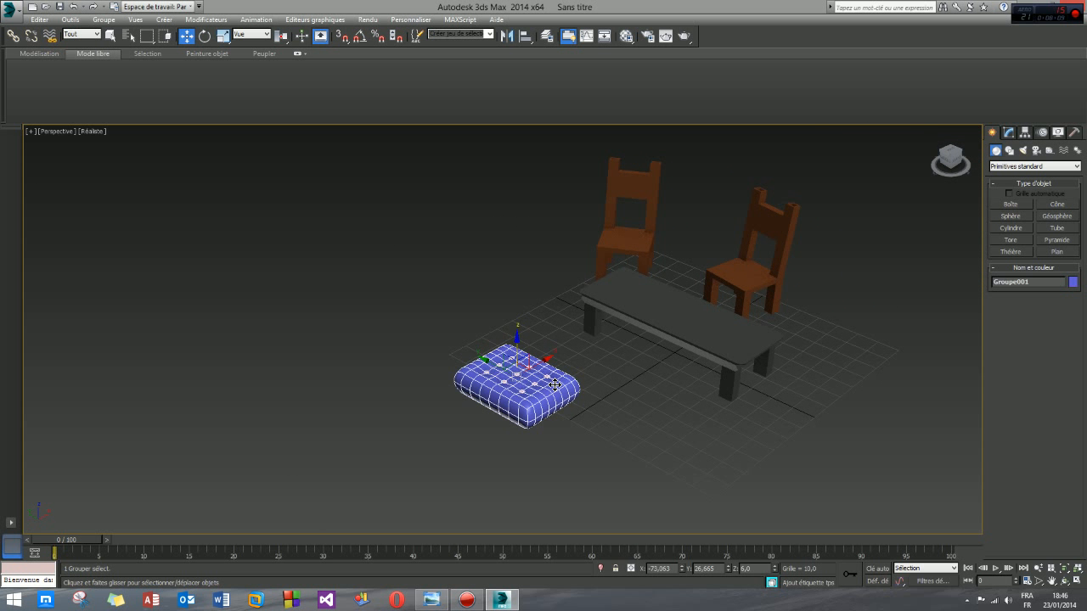
scroll(569, 410, up, 4)
alt+middle_drag(488, 422, 469, 400)
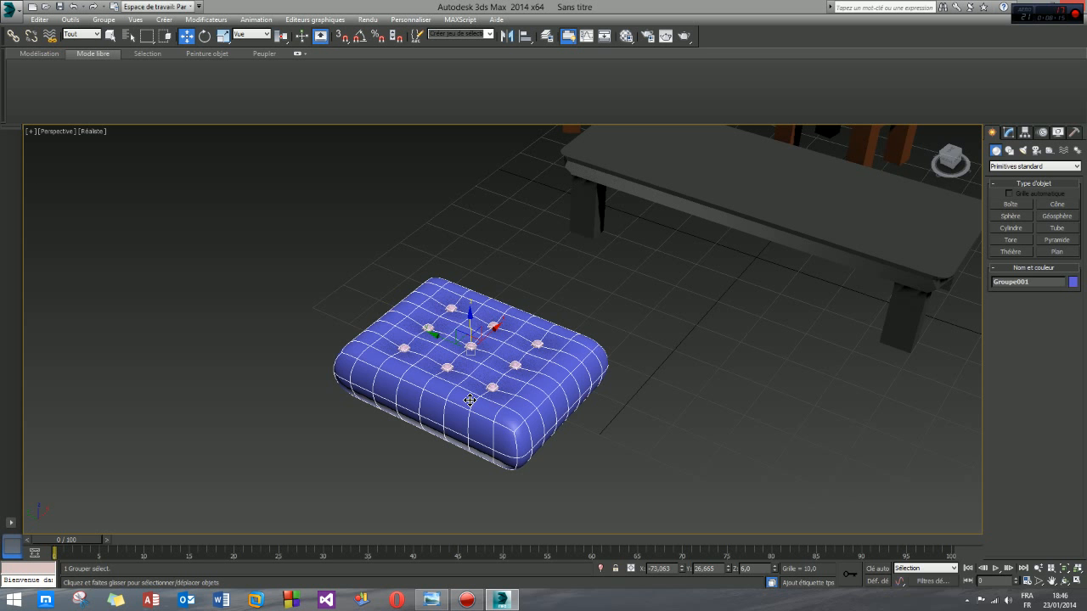
click(601, 420)
click(562, 411)
drag(449, 340, 494, 362)
click(649, 430)
right_click(659, 427)
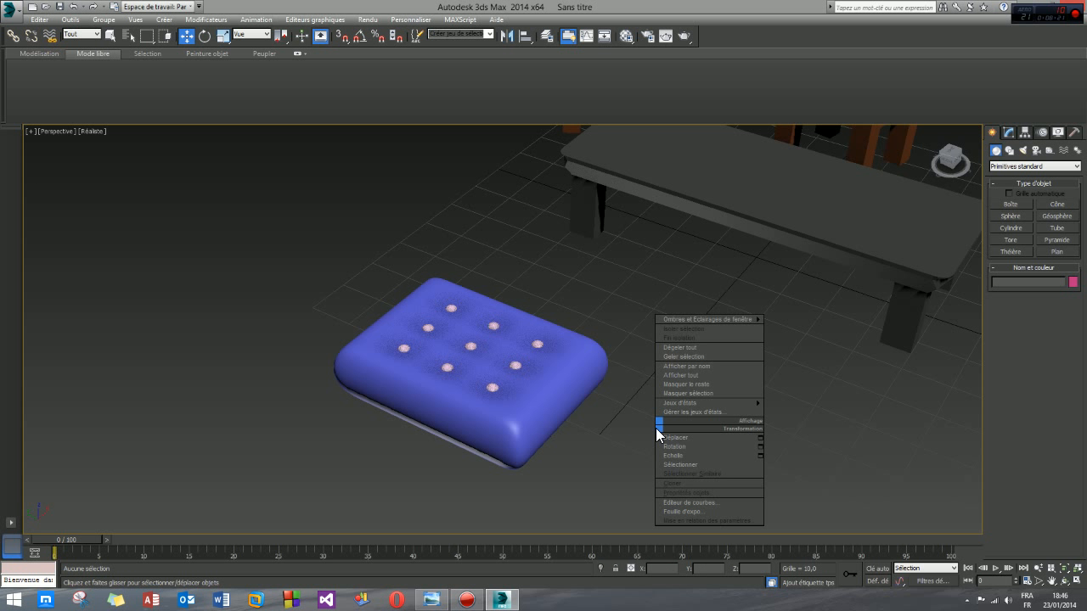
click(622, 428)
mouse_move(531, 381)
alt+middle_down()
mouse_move(472, 383)
mouse_move(478, 371)
mouse_move(517, 376)
alt+middle_up()
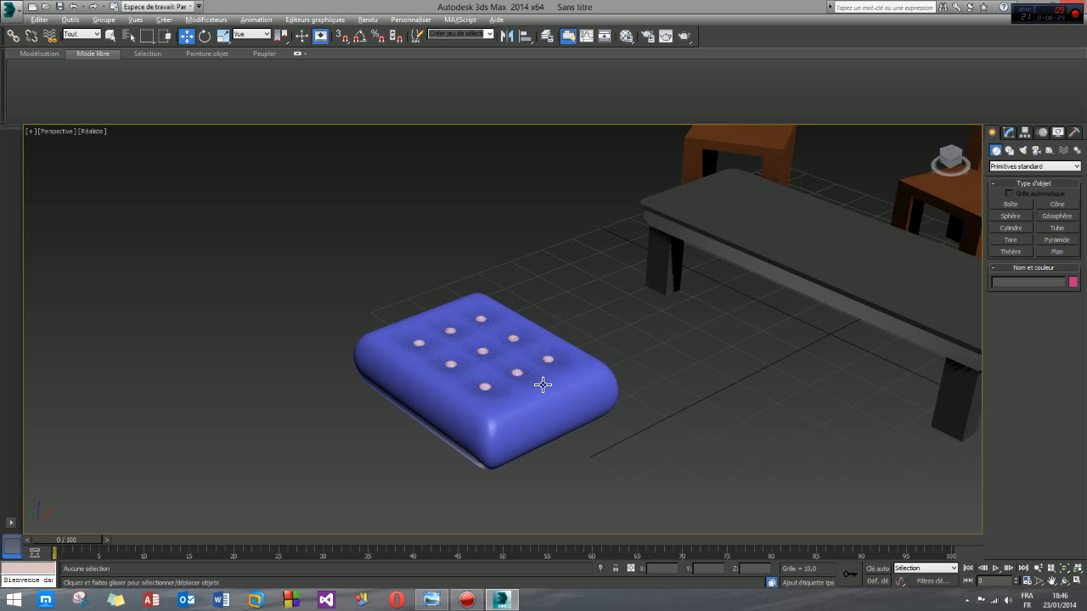
Move the footstool group across the floor toward the table and rotate it about -34° around Z.
key(alt)
click(485, 372)
alt+middle_drag(553, 425, 519, 376)
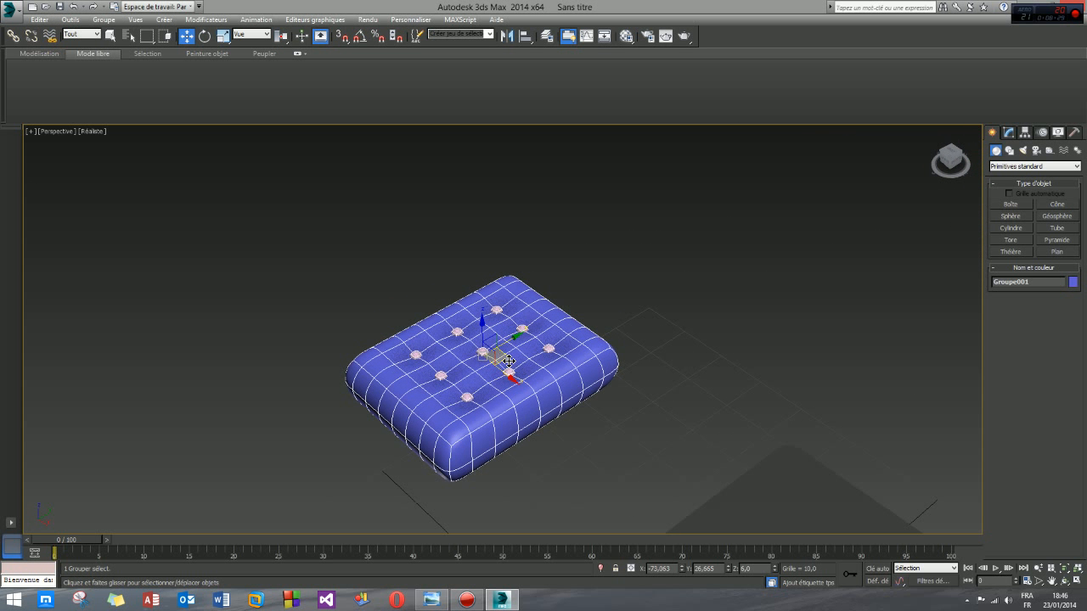
drag(507, 360, 589, 383)
alt+middle_drag(516, 454, 536, 413)
click(204, 35)
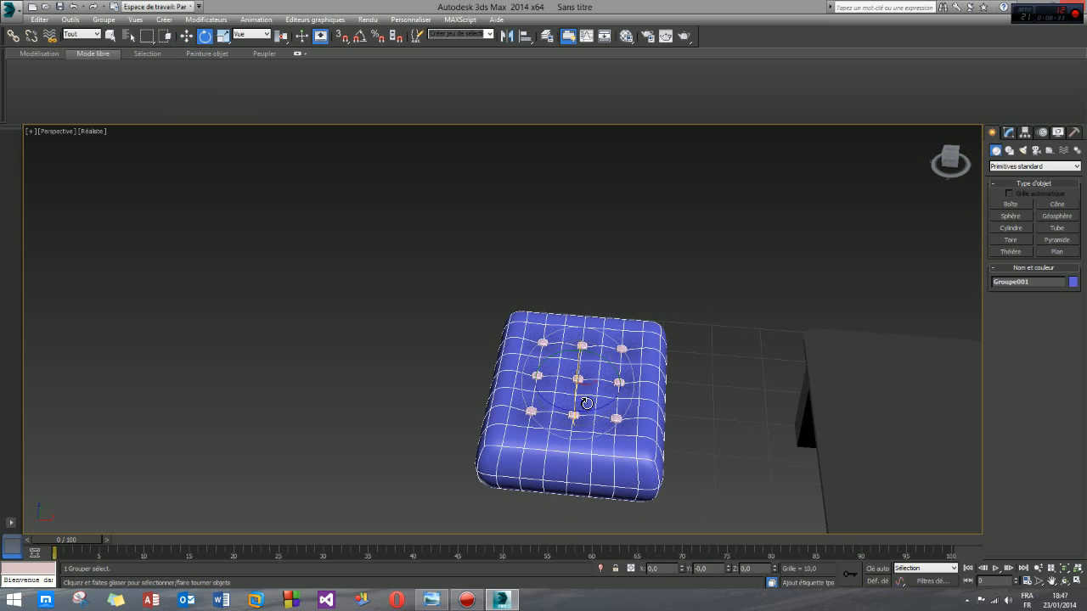
drag(611, 413, 572, 413)
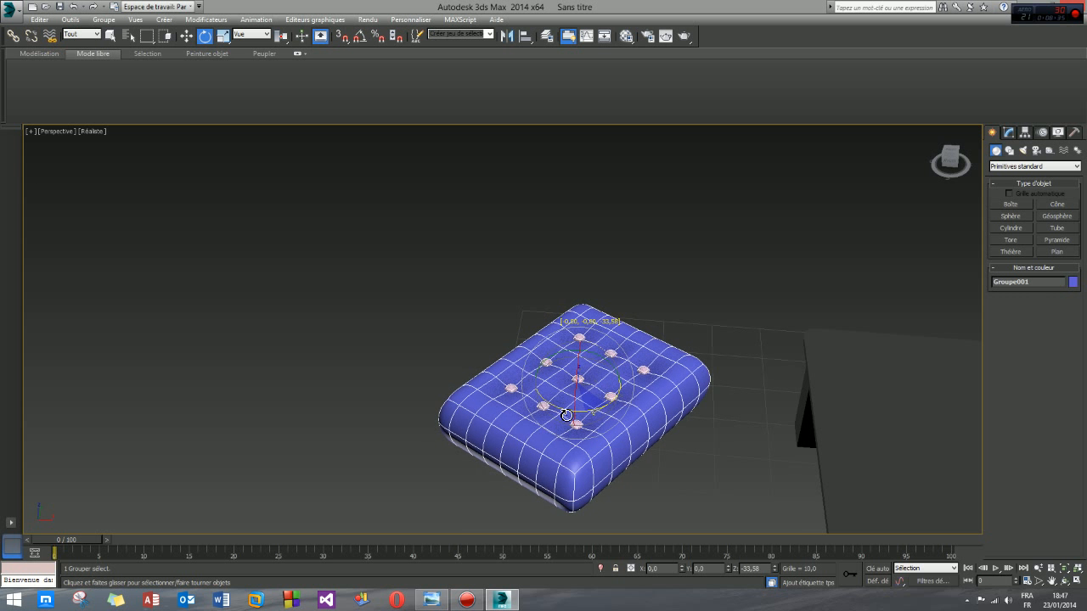
Clone the footstool group about 70 units along the negative Y axis, beside the table.
scroll(463, 396, down, 4)
click(186, 35)
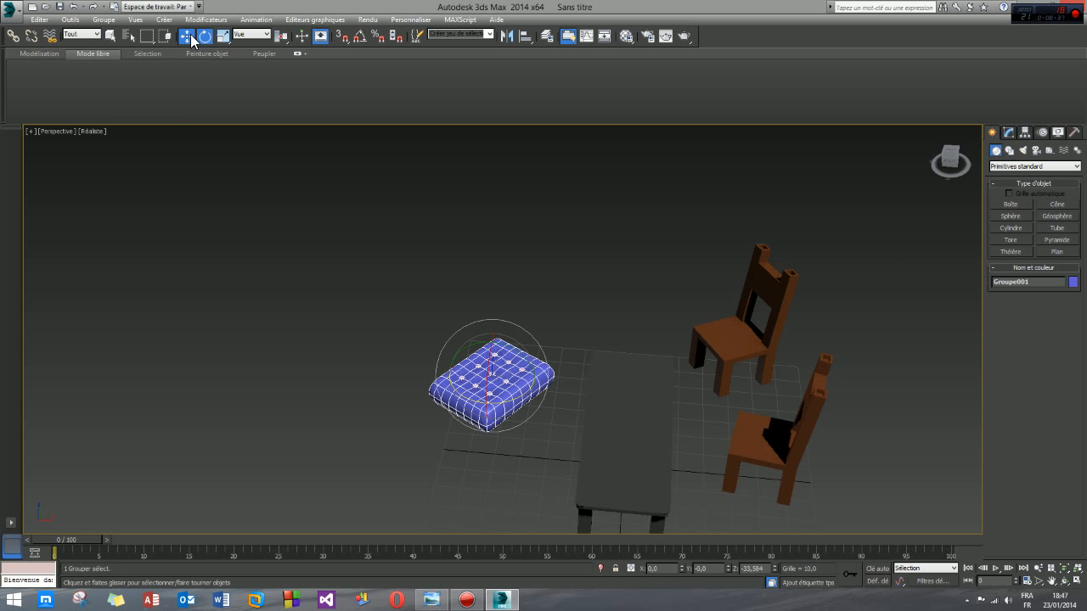
mouse_move(502, 354)
shift+mouse_down()
mouse_move(495, 413)
mouse_move(468, 462)
shift+mouse_up()
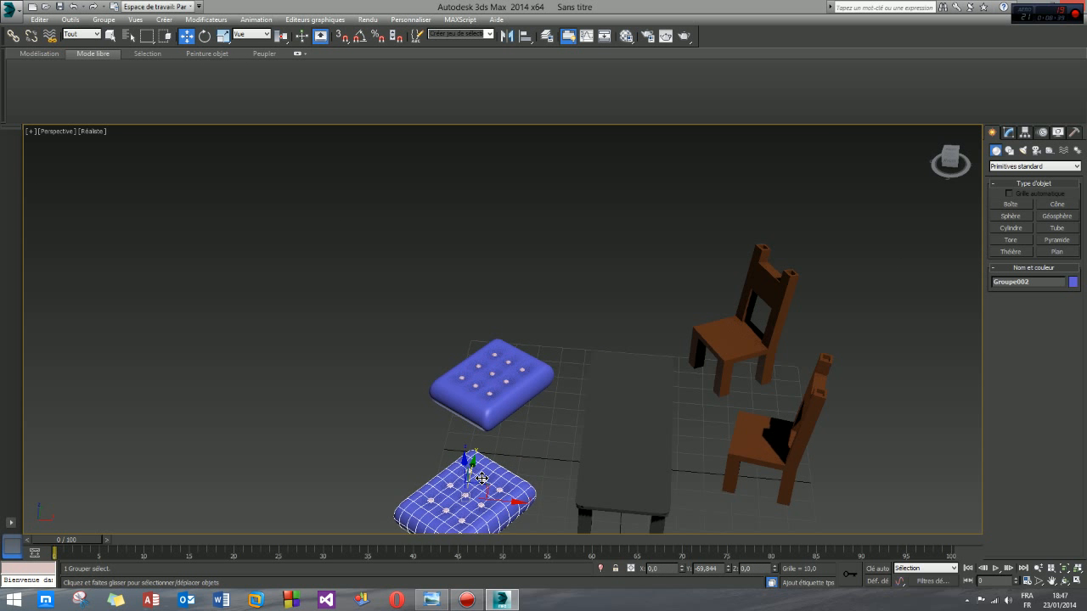
click(506, 344)
middle_drag(528, 455, 523, 353)
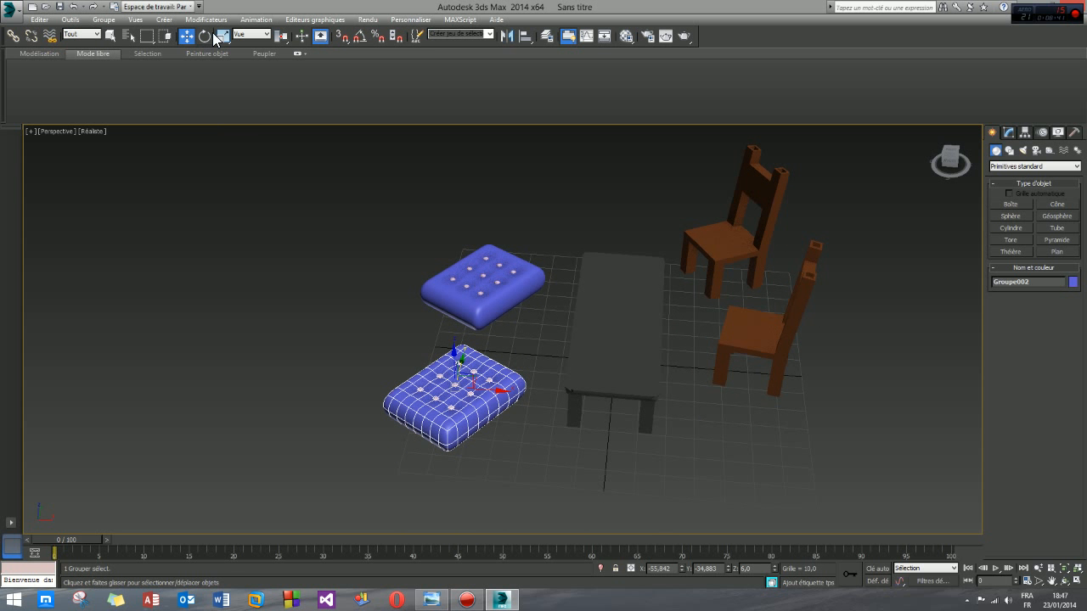
Rotate the cloned footstool around its vertical axis to angle it differently from the original, and deselect it.
click(206, 36)
drag(466, 419, 530, 406)
alt+middle_drag(257, 301, 688, 366)
click(524, 360)
alt+middle_drag(525, 360, 567, 390)
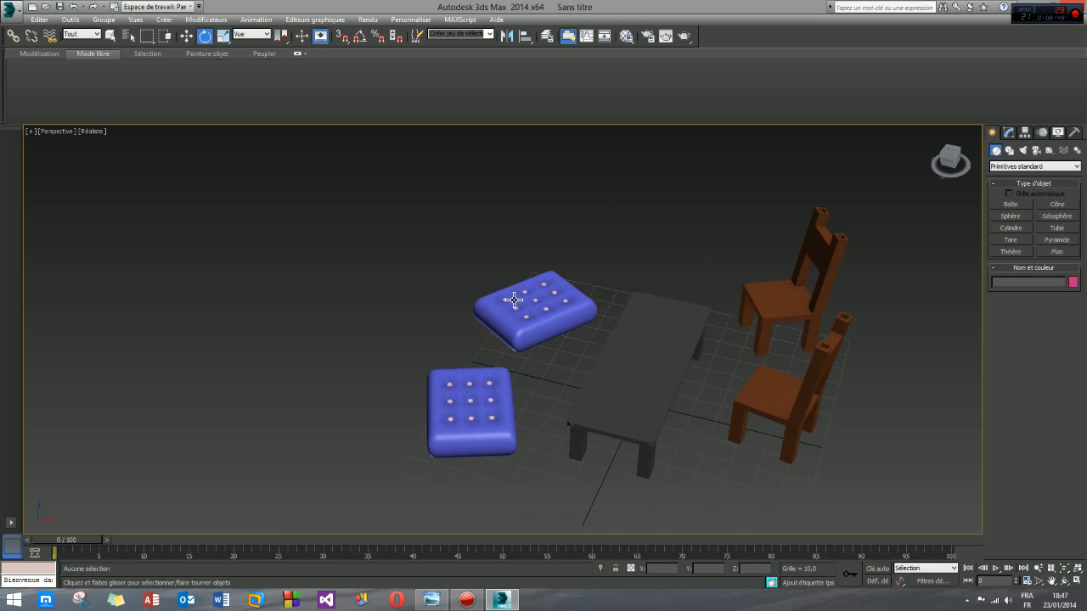
scroll(614, 371, down, 6)
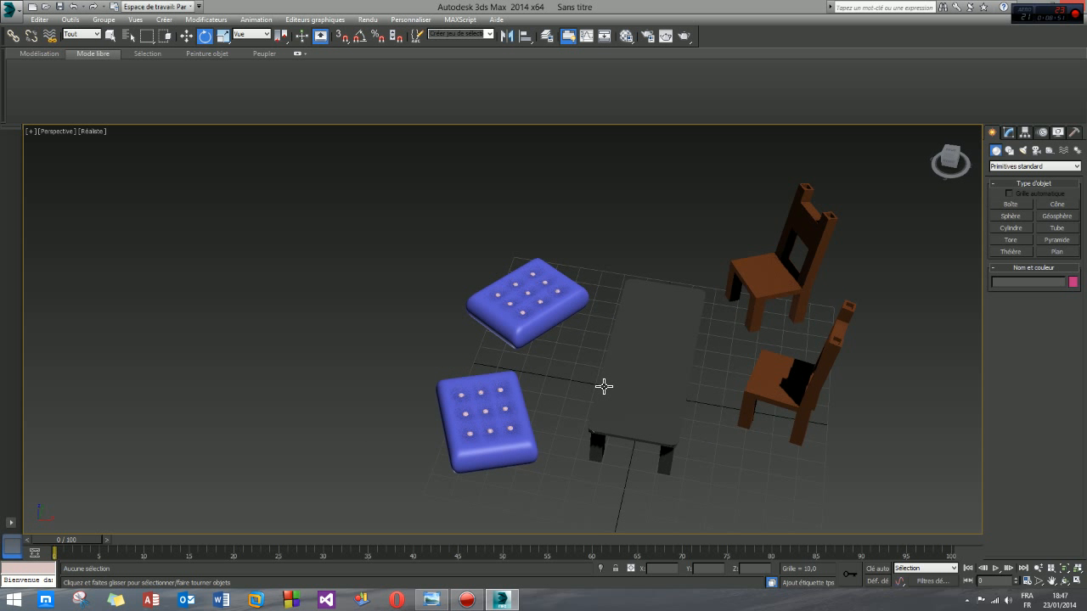
middle_drag(594, 364, 552, 356)
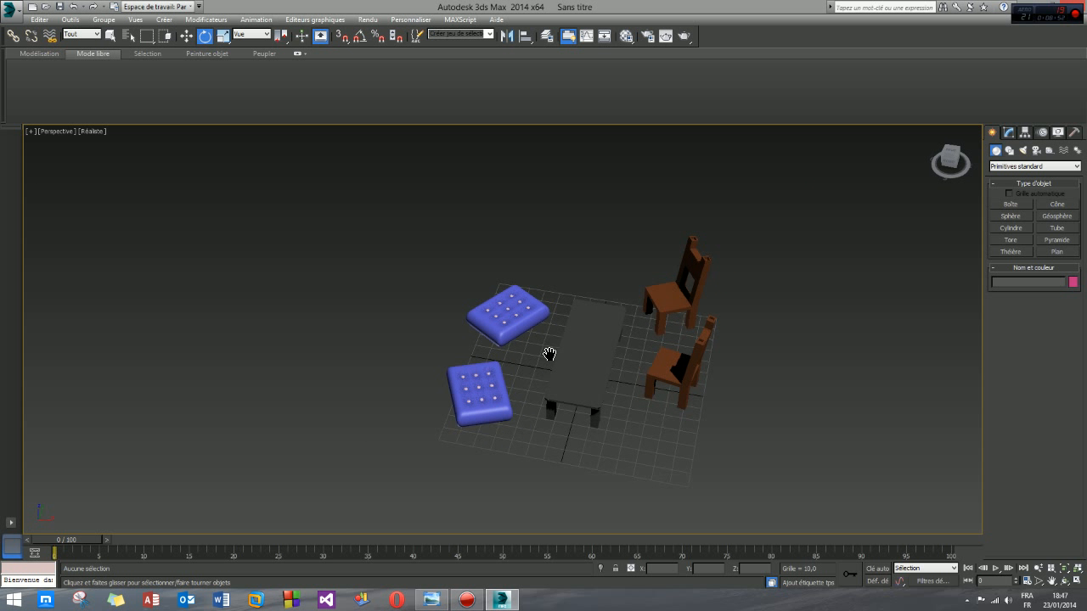
Create a floor plane about 258 by 368 units that extends beyond the table, chairs and footstools.
click(1055, 252)
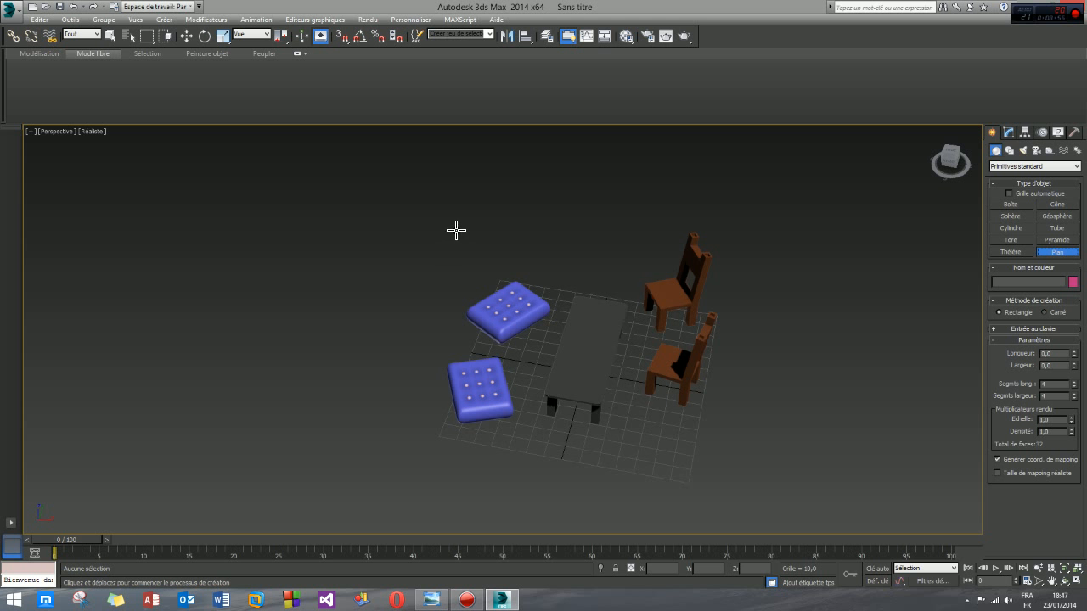
drag(431, 220, 805, 607)
middle_drag(596, 373, 607, 398)
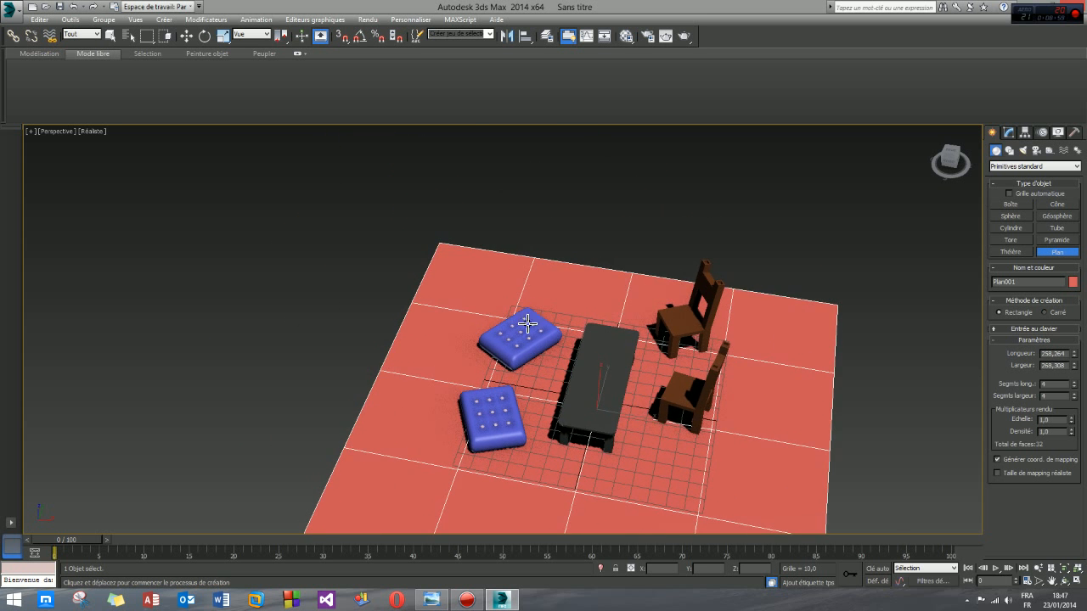
Turn on angle snapping and clone the floor plane rotated 90° about the X axis to make an upright wall.
key(e)
alt+middle_drag(619, 479, 517, 441)
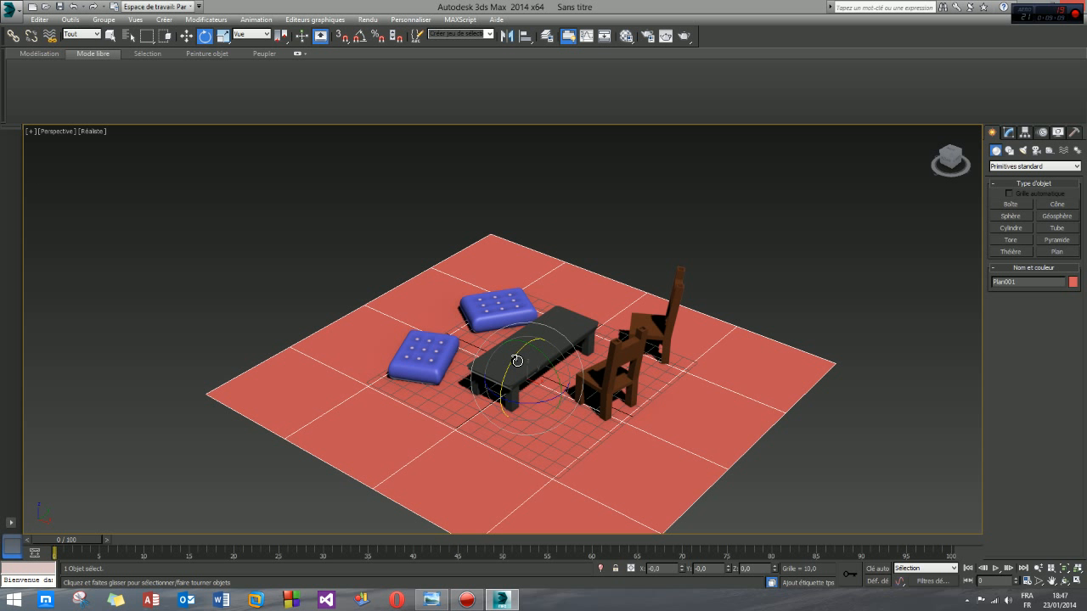
shift+drag(517, 361, 474, 453)
click(584, 348)
click(360, 36)
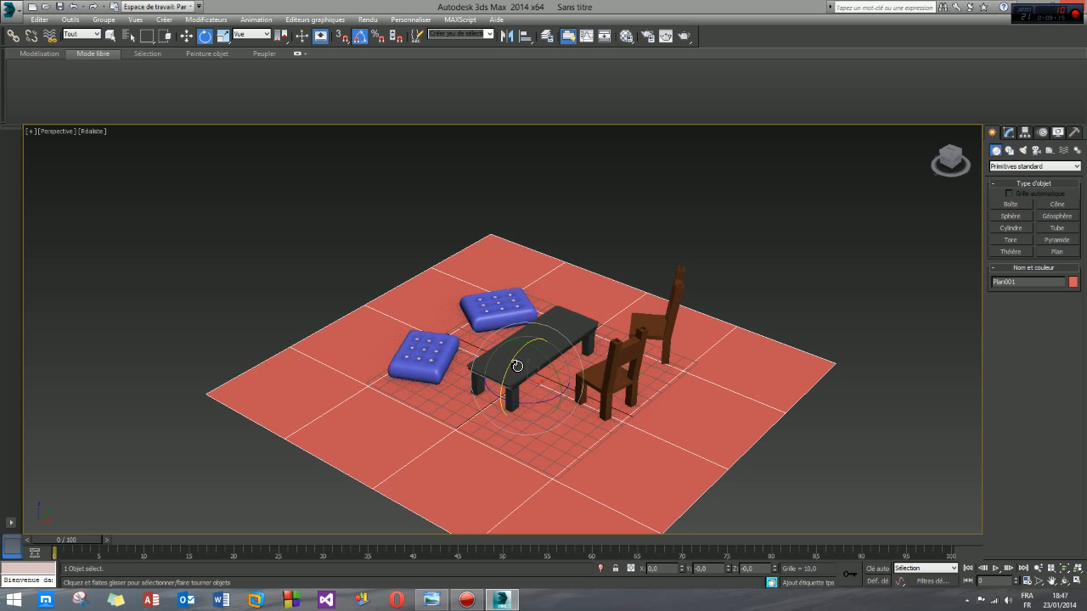
shift+drag(517, 365, 485, 408)
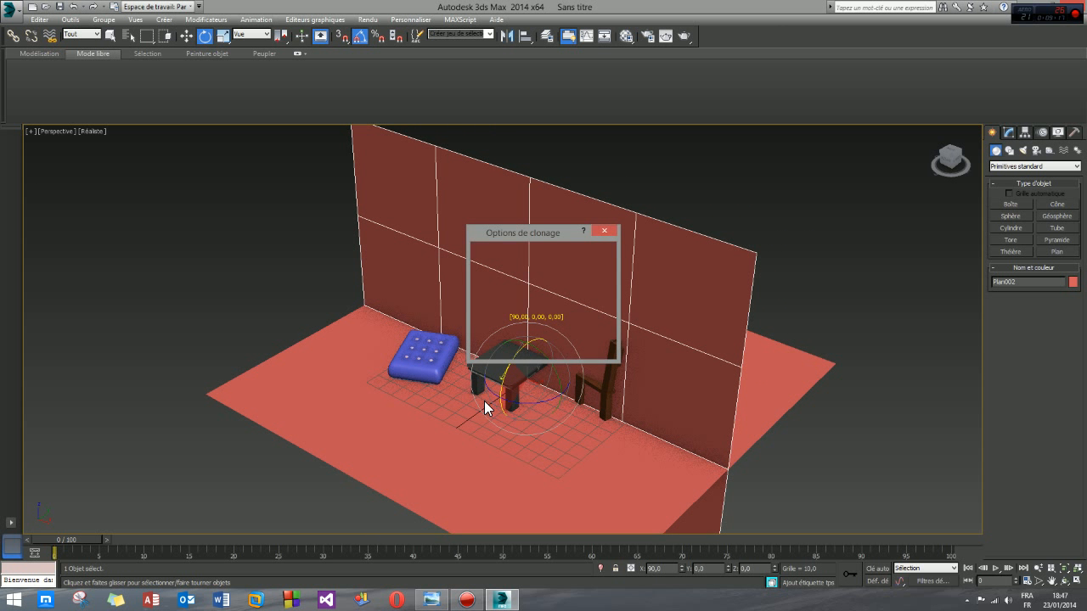
click(499, 347)
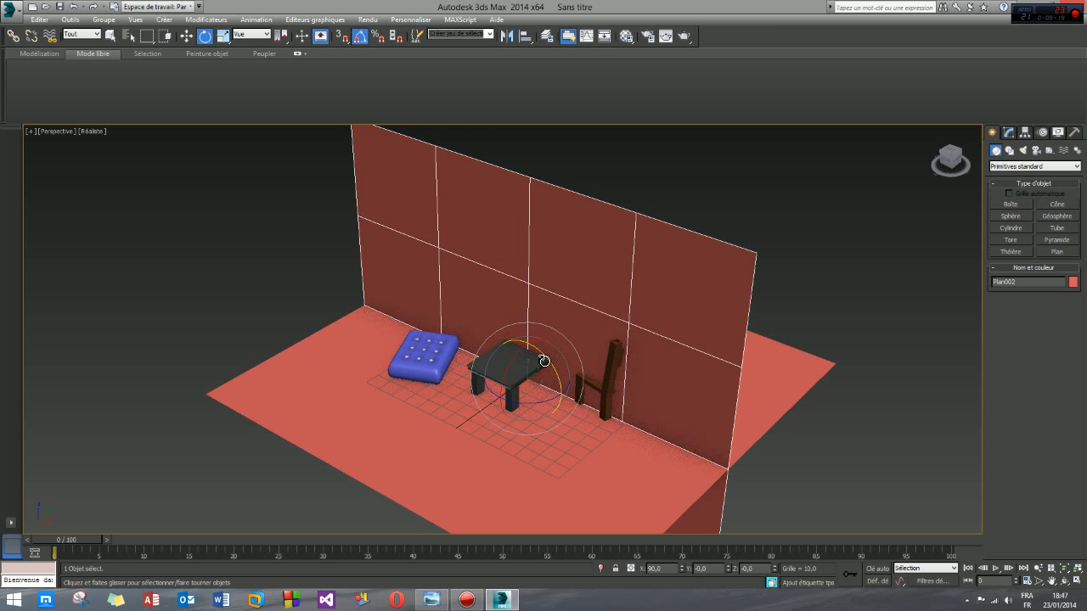
Clone a second wall perpendicular to the first and move both walls onto adjoining edges of the floor.
shift+drag(553, 369, 572, 401)
click(577, 348)
mouse_move(547, 364)
shift+mouse_down()
mouse_move(567, 392)
mouse_move(532, 387)
shift+mouse_up()
click(497, 346)
click(186, 35)
key(ctrl+z)
key(ctrl+z)
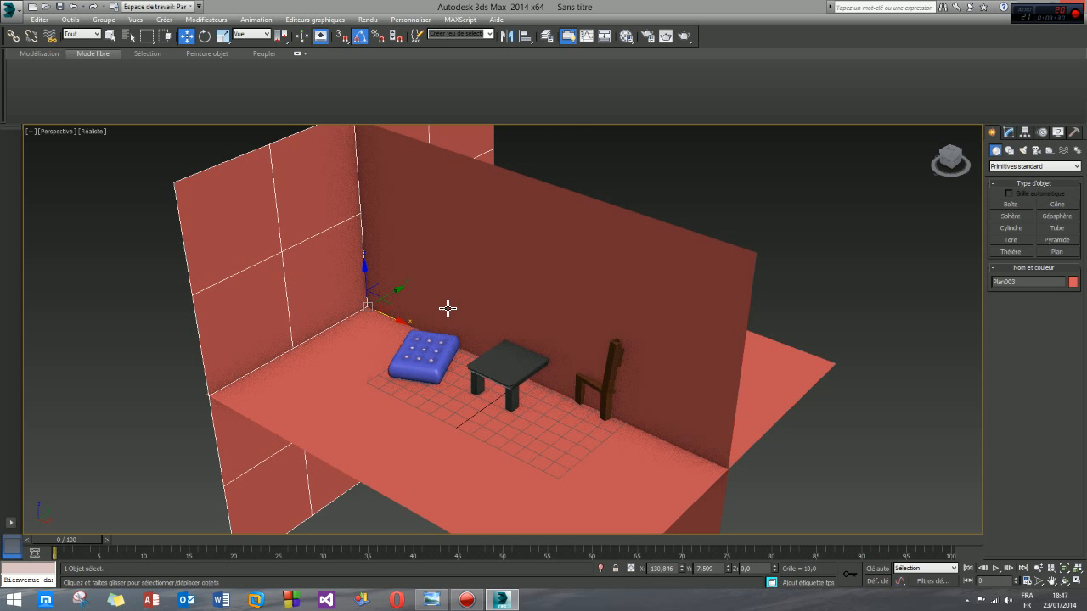
drag(555, 364, 709, 295)
Set the floor plane's object colour to light gray and deselect it.
click(767, 390)
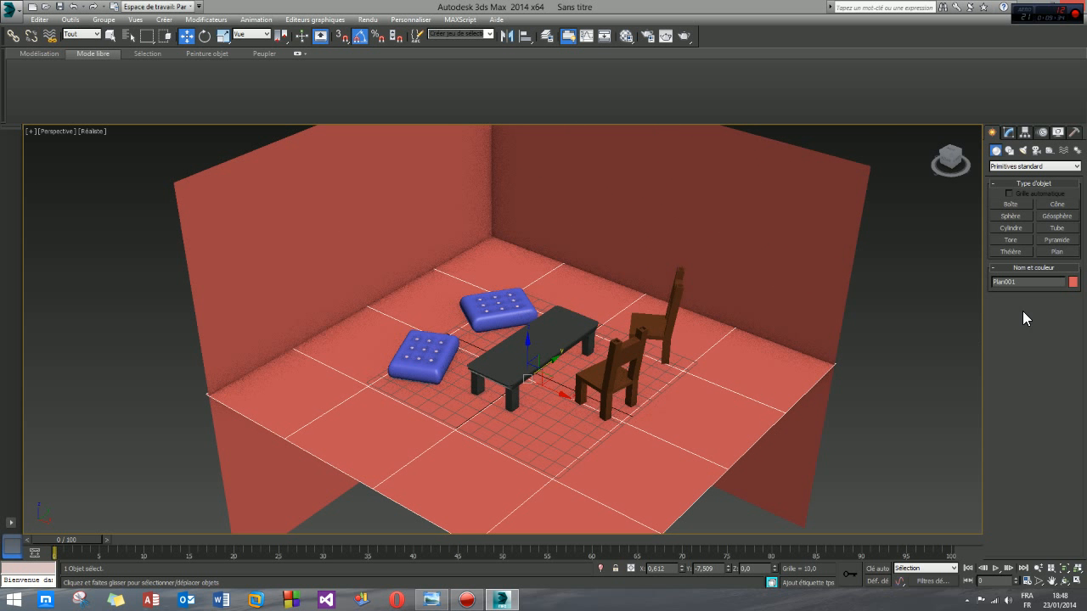
click(1072, 282)
click(546, 325)
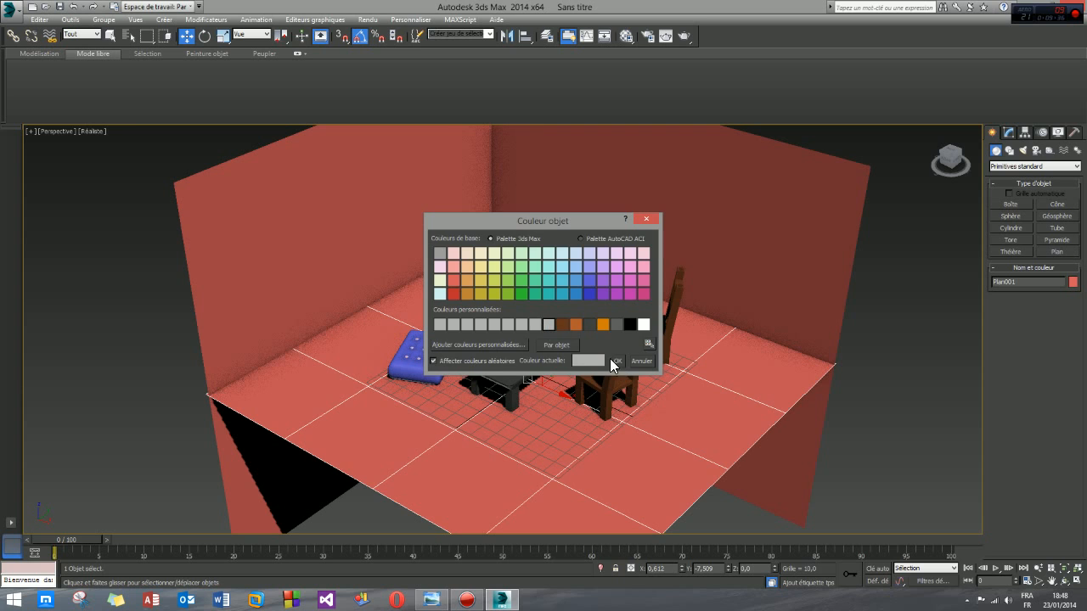
click(616, 362)
click(859, 423)
Frame the furnished room corner up close, render the perspective view and close the rendered image.
mouse_move(596, 408)
alt+middle_down()
mouse_move(559, 398)
mouse_move(590, 383)
mouse_move(599, 432)
mouse_move(605, 417)
alt+middle_up()
scroll(604, 417, up, 5)
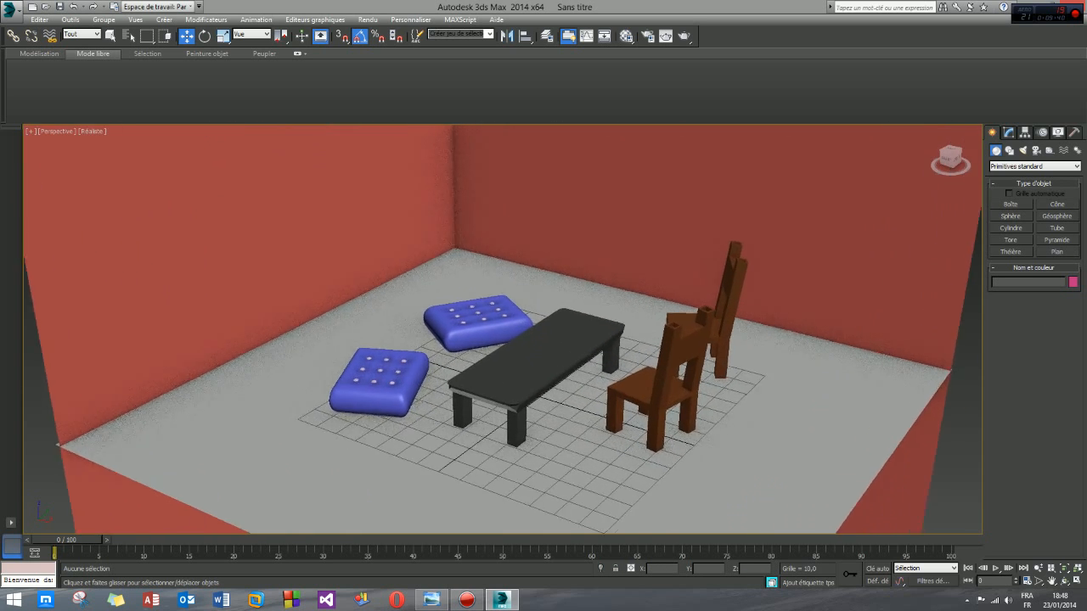
middle_drag(498, 256, 526, 338)
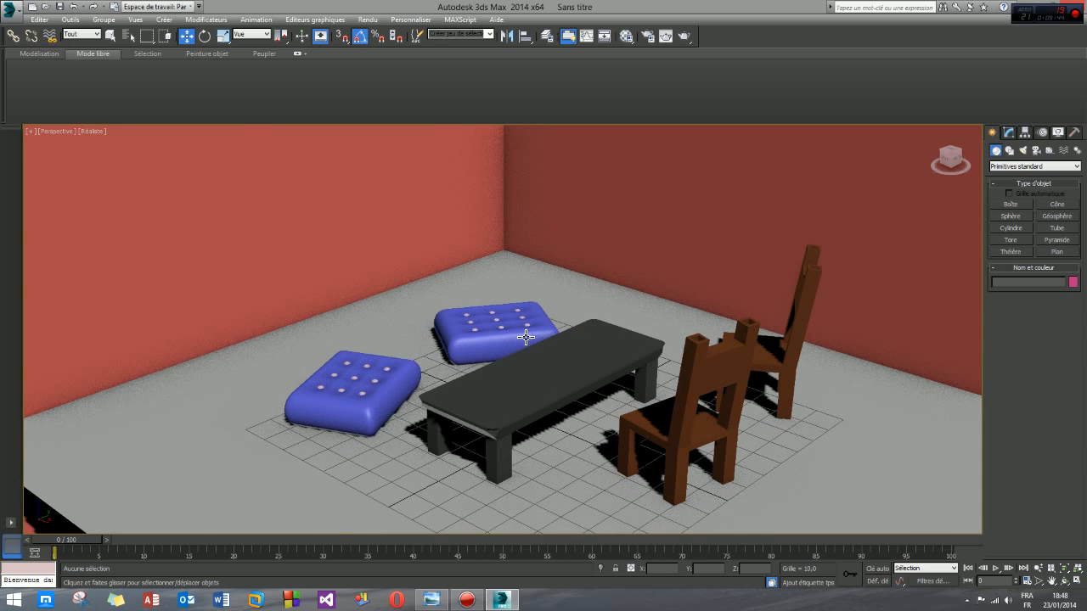
middle_drag(611, 352, 558, 352)
scroll(558, 352, down, 3)
scroll(561, 351, up, 3)
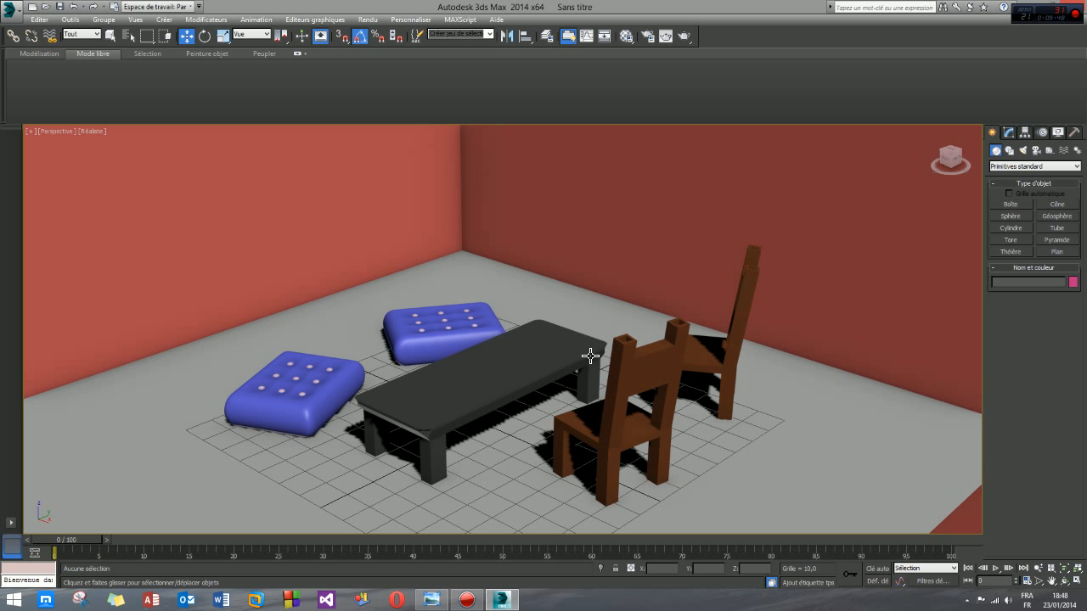
click(685, 38)
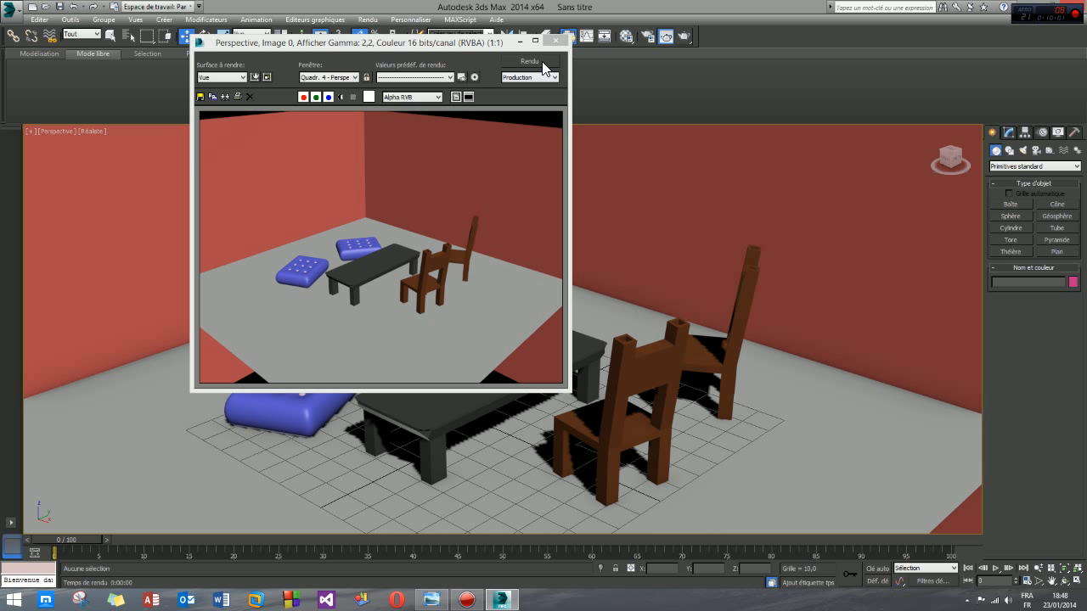
click(555, 41)
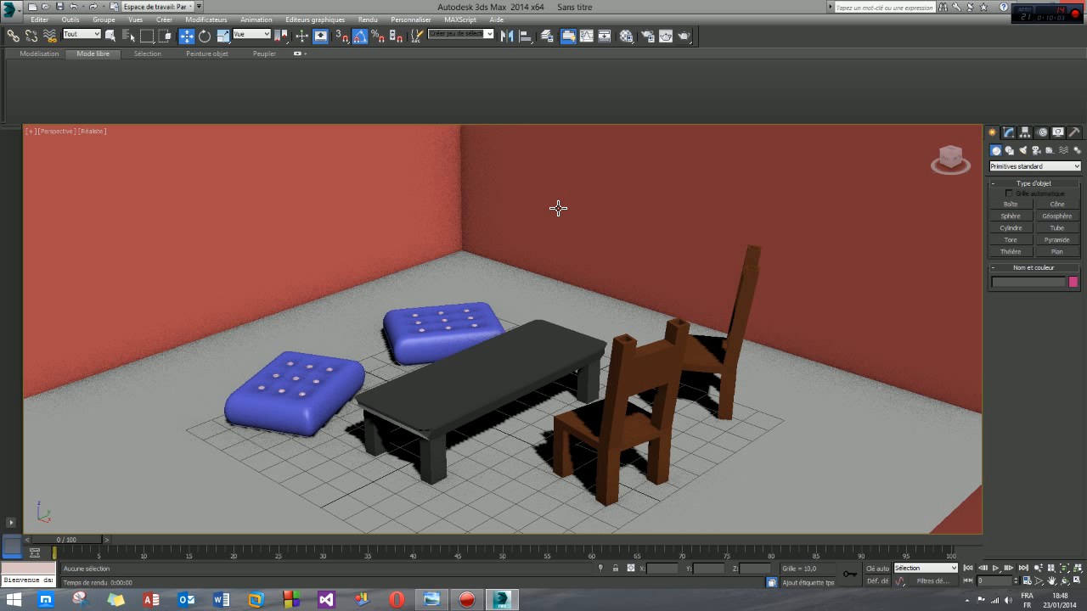
Turn the Left viewport into a maximized Perspective view with Realistic shading.
scroll(539, 318, down, 8)
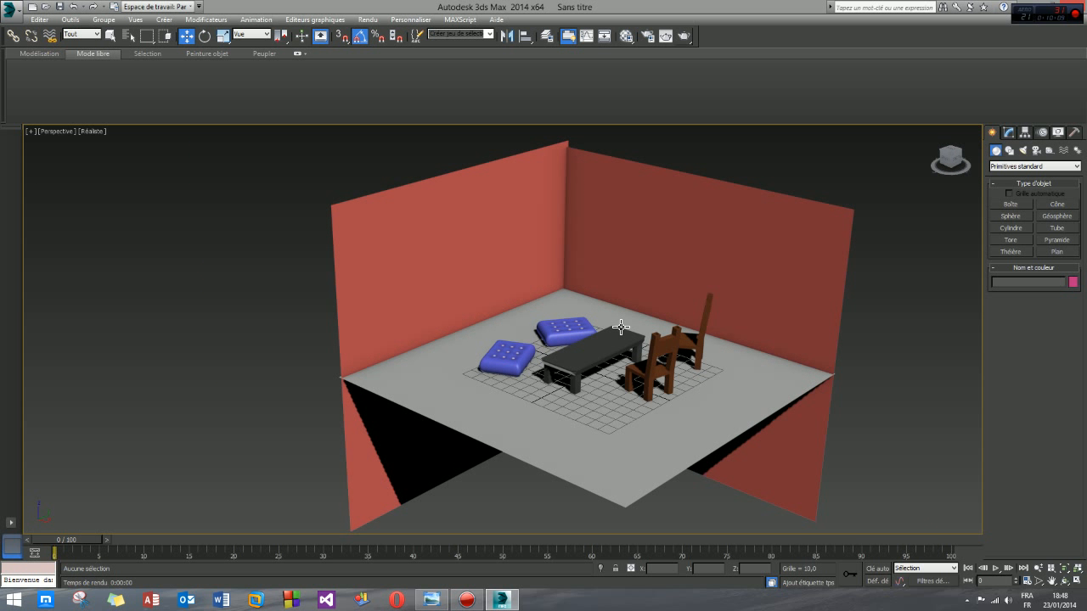
key(alt+w)
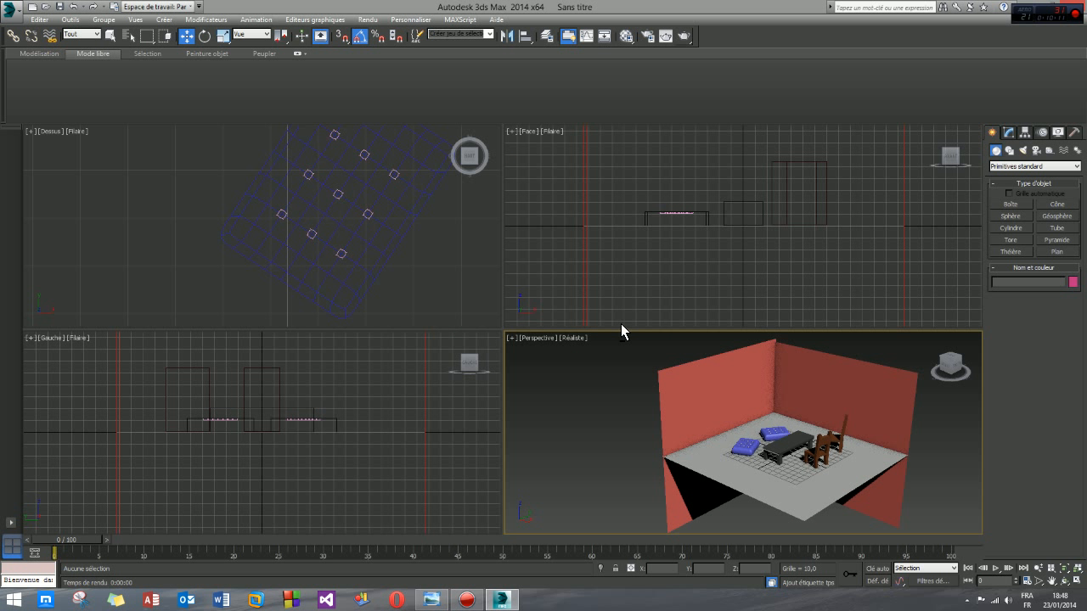
middle_drag(228, 404, 243, 411)
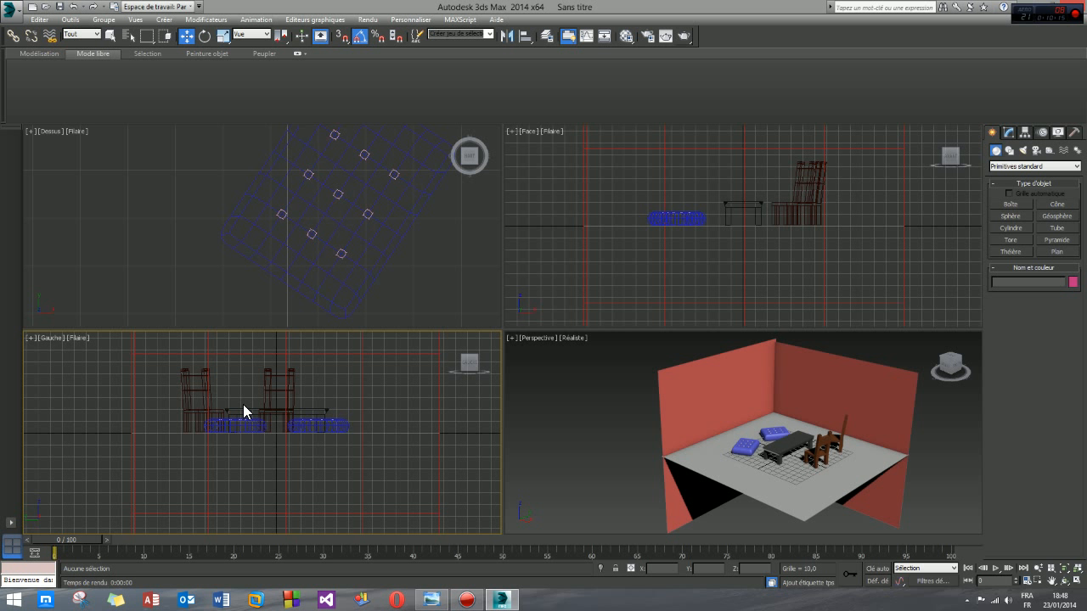
key(alt+w)
middle_drag(507, 369, 409, 415)
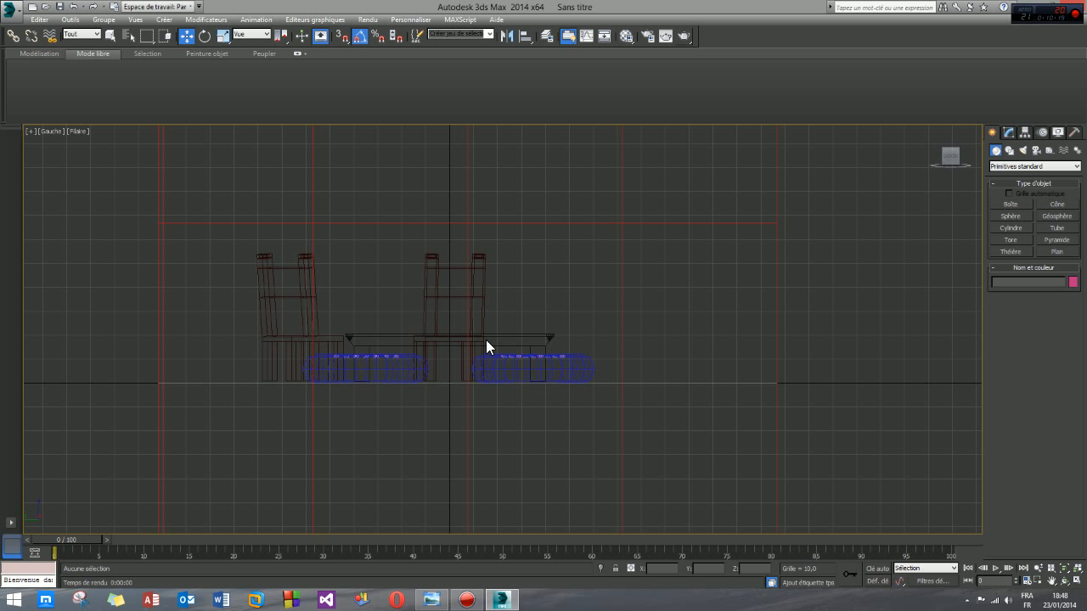
key(p)
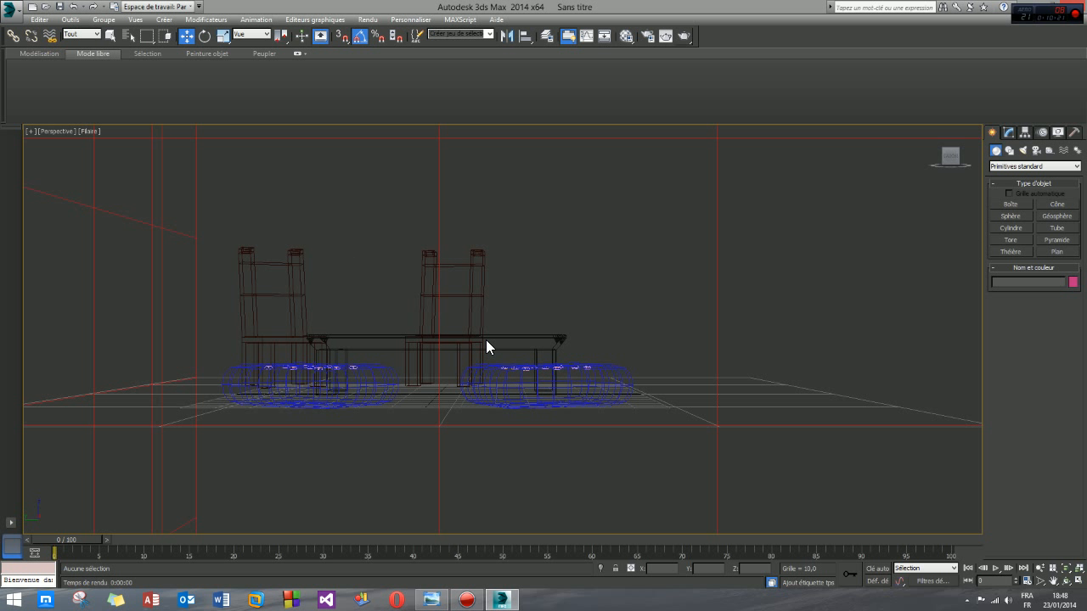
click(51, 138)
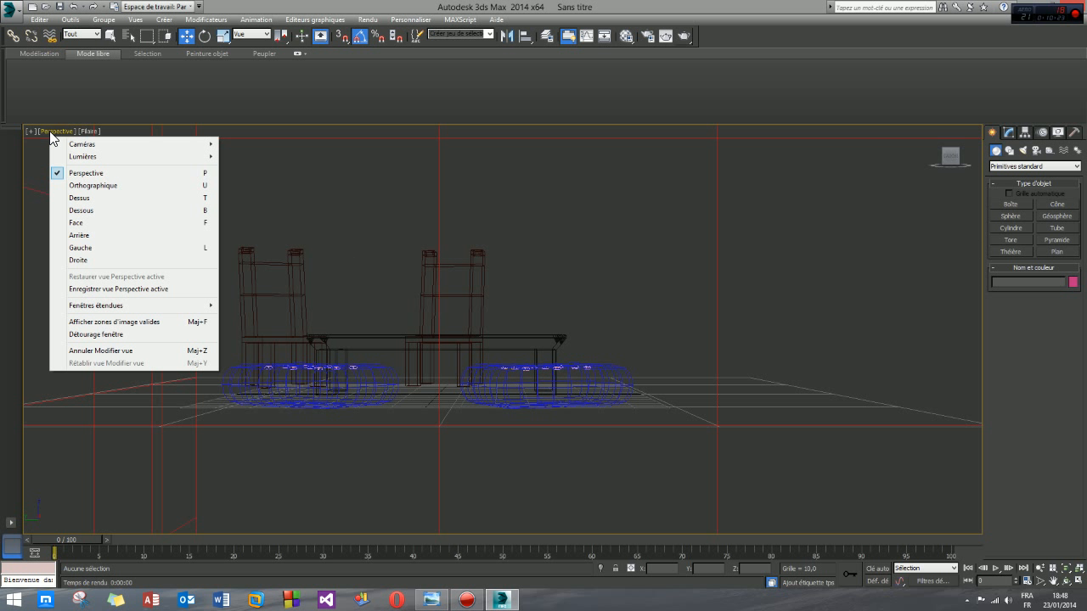
click(85, 172)
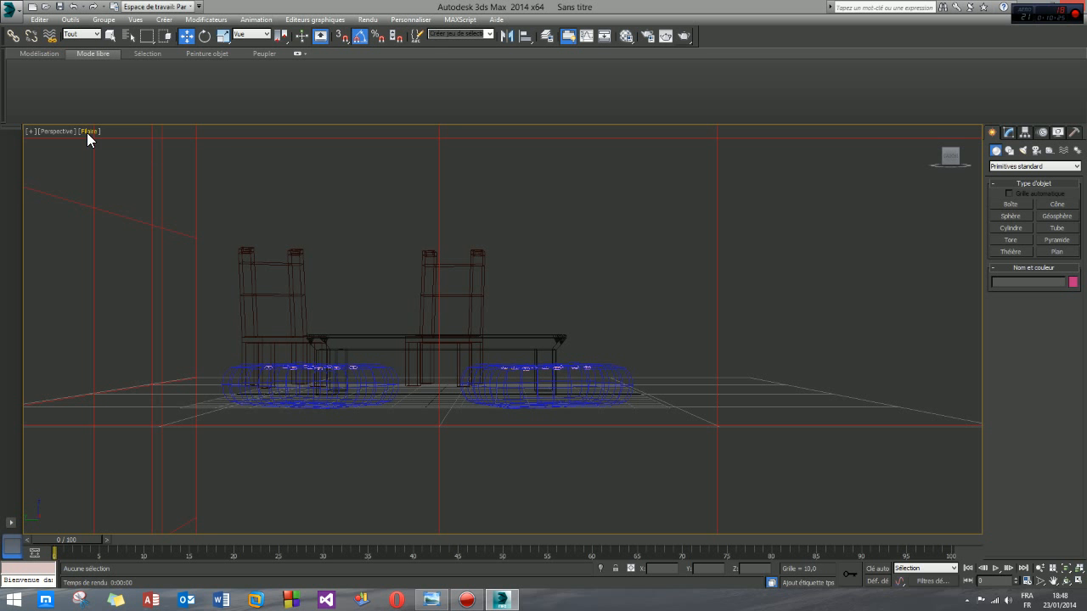
click(87, 133)
click(105, 142)
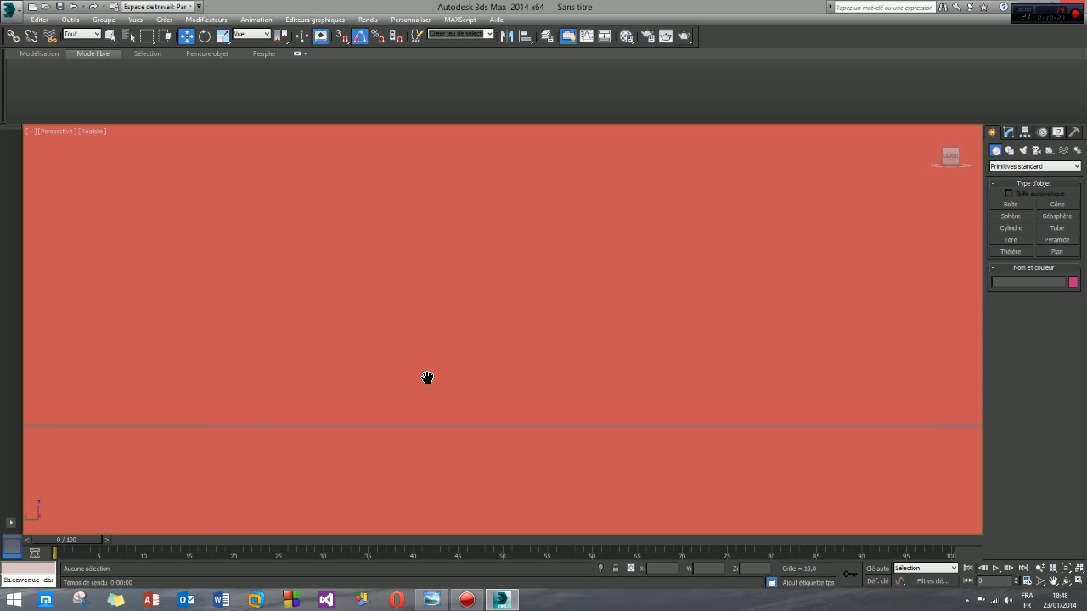
Frame the furniture and room corner from a low, close angle in the new perspective view and test-render it.
middle_drag(426, 378, 325, 511)
alt+middle_drag(408, 430, 430, 398)
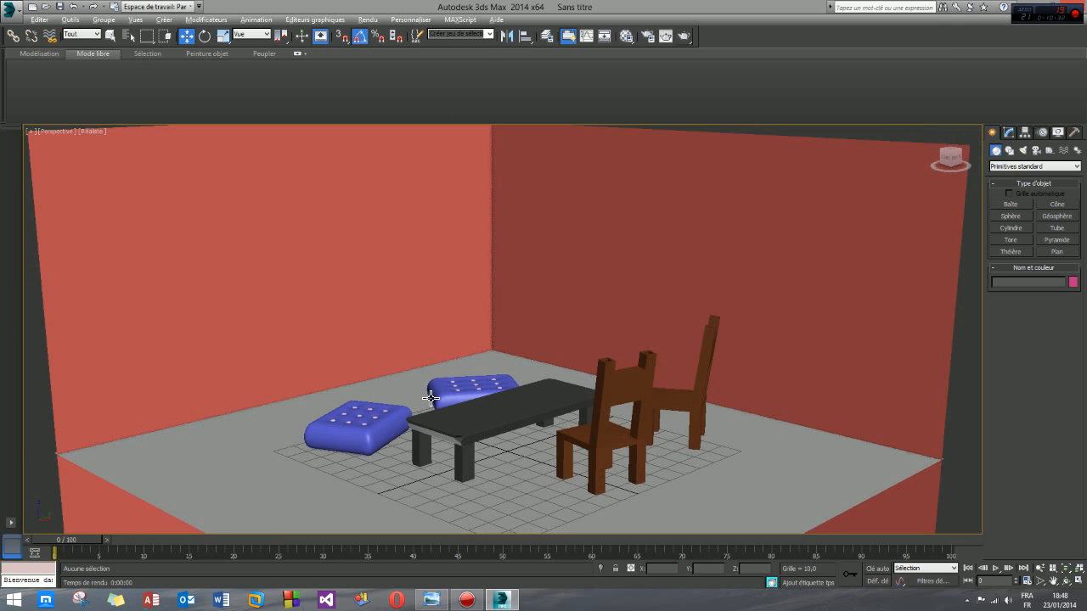
scroll(458, 415, up, 5)
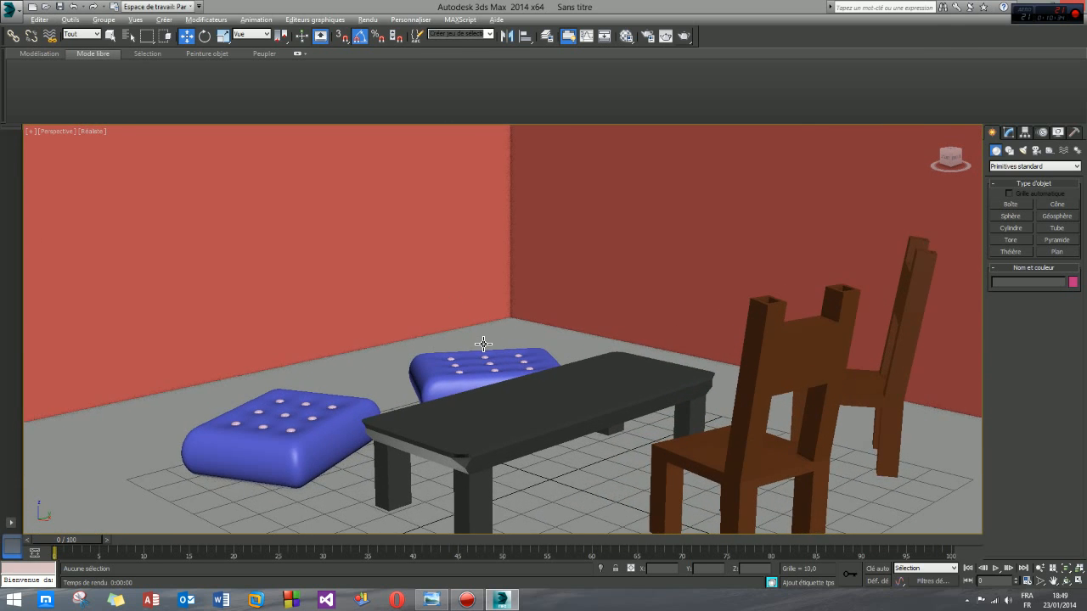
alt+middle_drag(483, 343, 493, 349)
middle_drag(408, 345, 573, 348)
scroll(568, 352, up, 4)
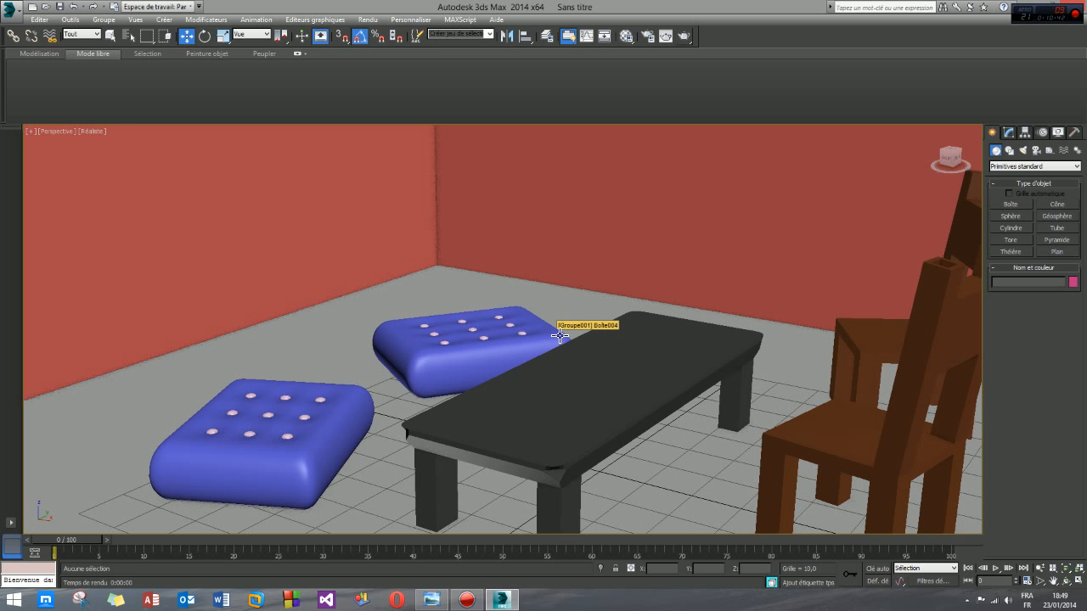
click(684, 36)
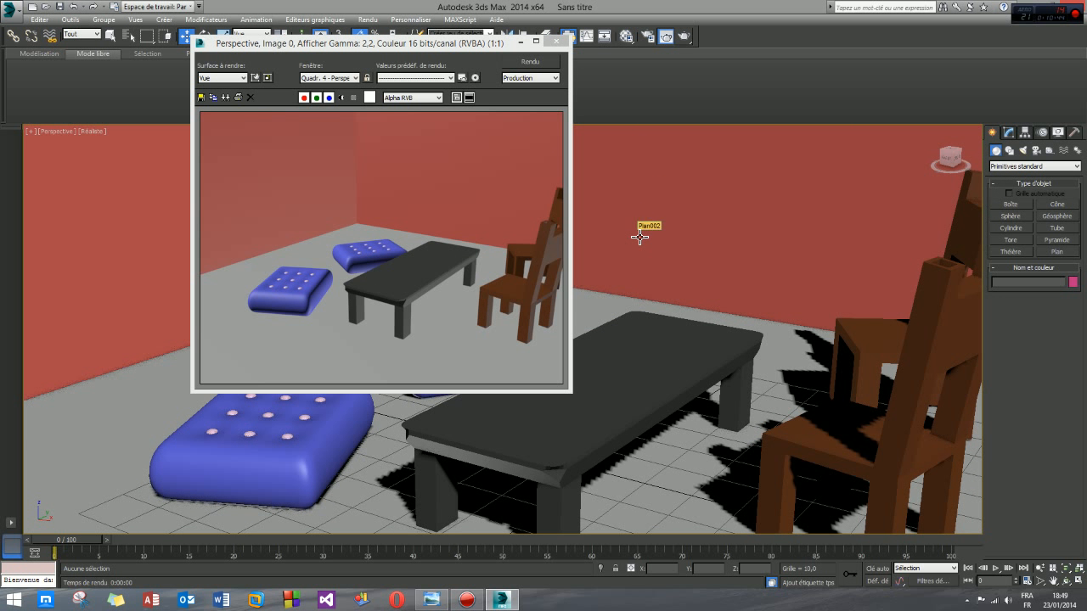
click(561, 41)
Test-render the room from a slightly rotated angle and again from closer in, closing each rendered image.
alt+middle_drag(620, 345, 681, 315)
click(687, 37)
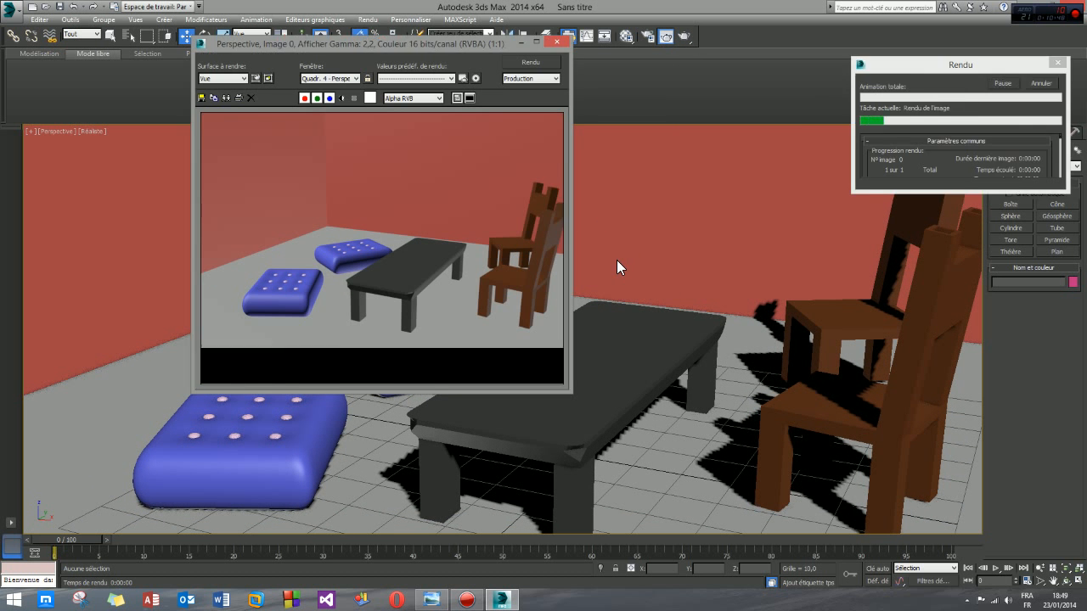
click(560, 41)
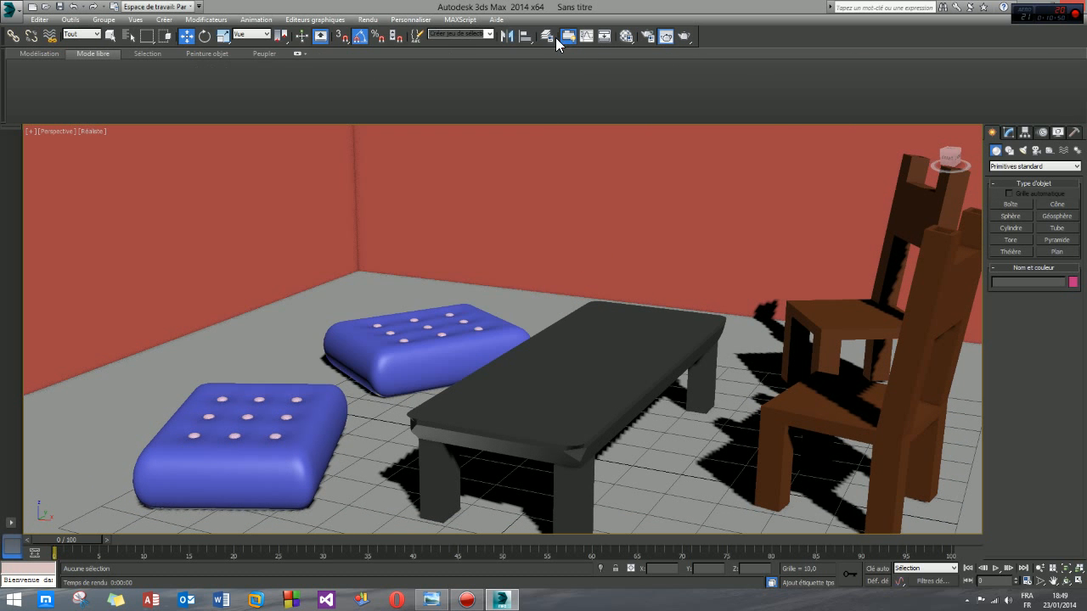
scroll(553, 315, up, 4)
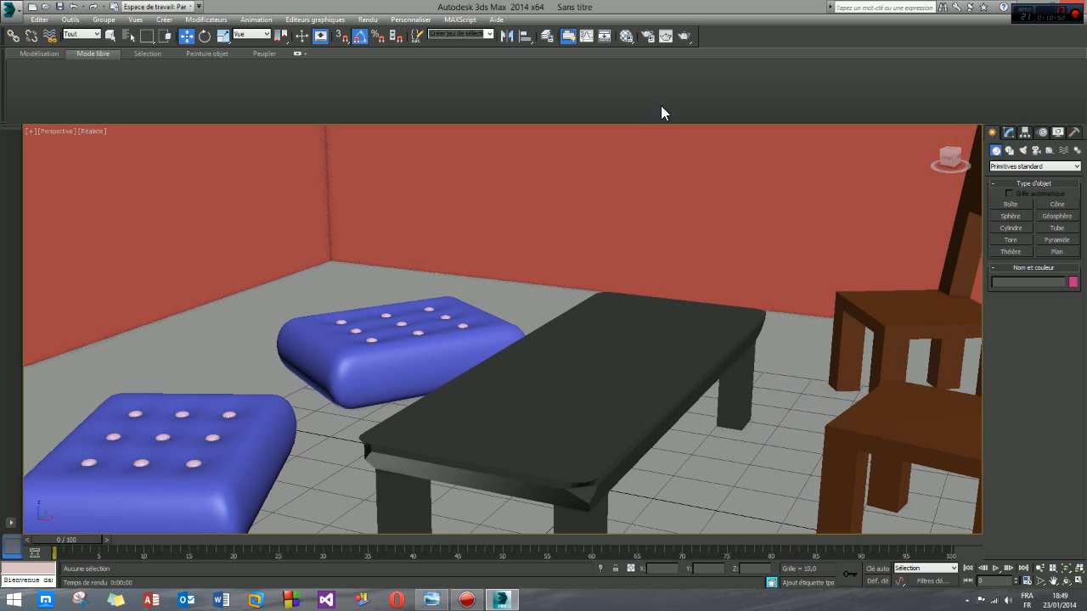
click(684, 38)
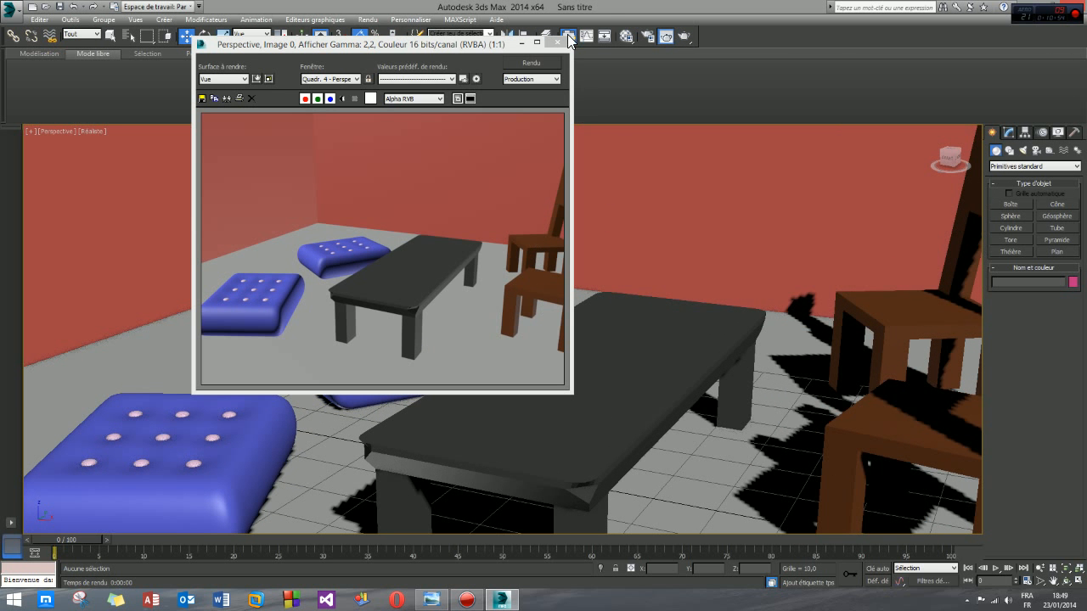
click(556, 40)
Pull the view back to include both chairs and footstools, and render this wider framing.
scroll(502, 329, down, 4)
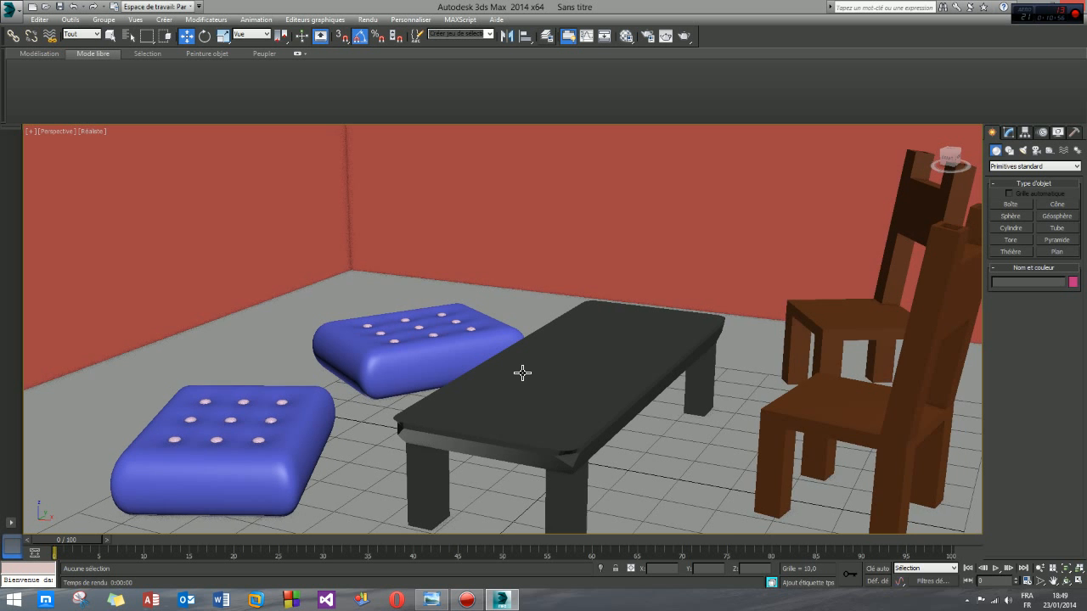
middle_drag(521, 371, 502, 393)
click(684, 38)
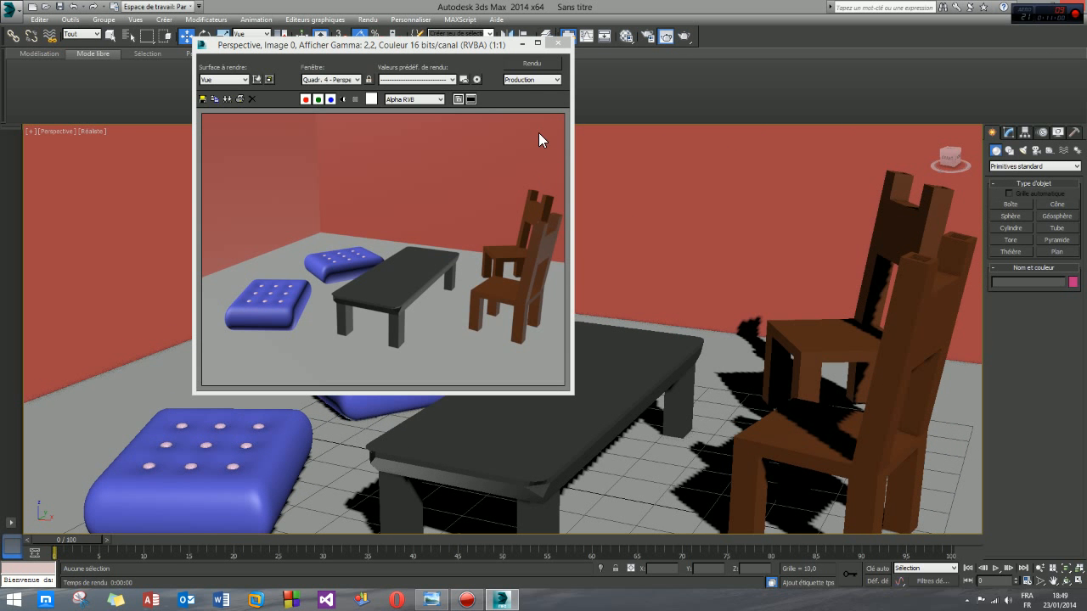
click(558, 43)
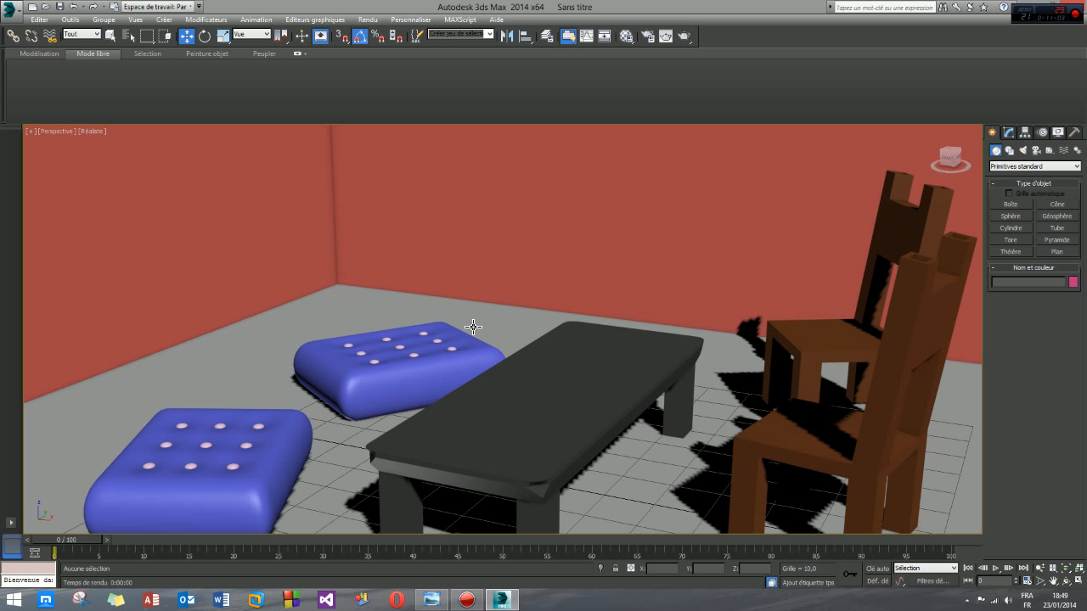
Create a camera from the current perspective view and restore the four-viewport layout.
key(ctrl+c)
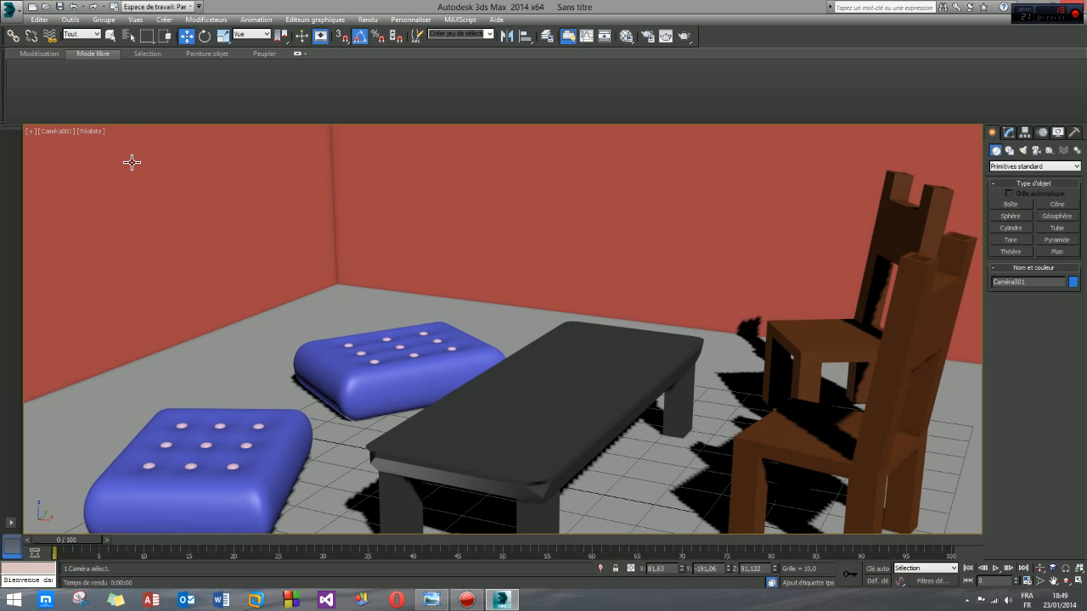
key(alt+w)
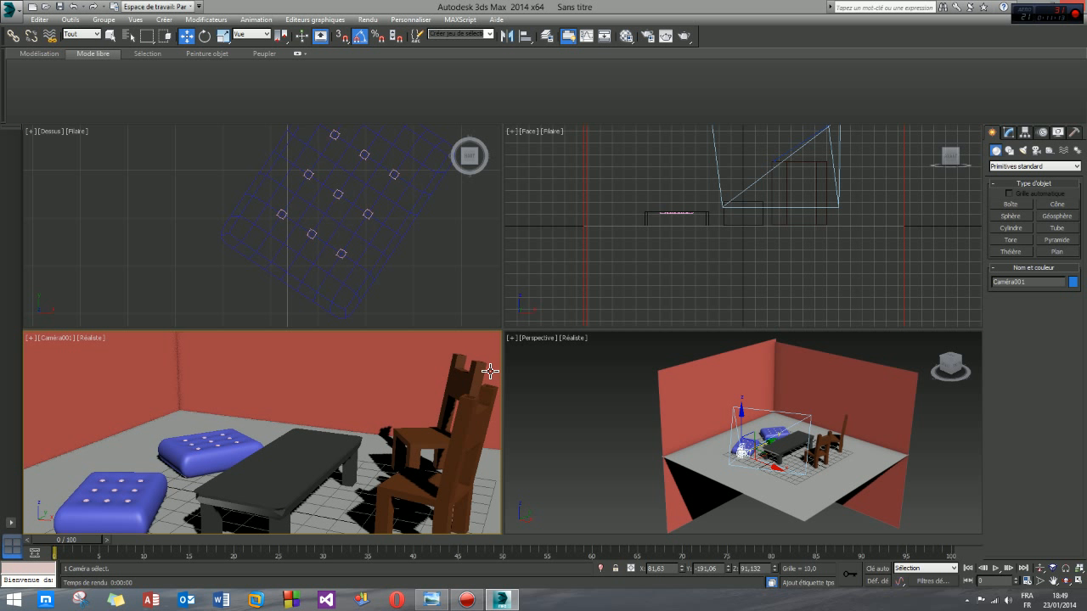
Move the camera's target over the middle of the coffee table and lower it to just above the tabletop.
right_click(692, 428)
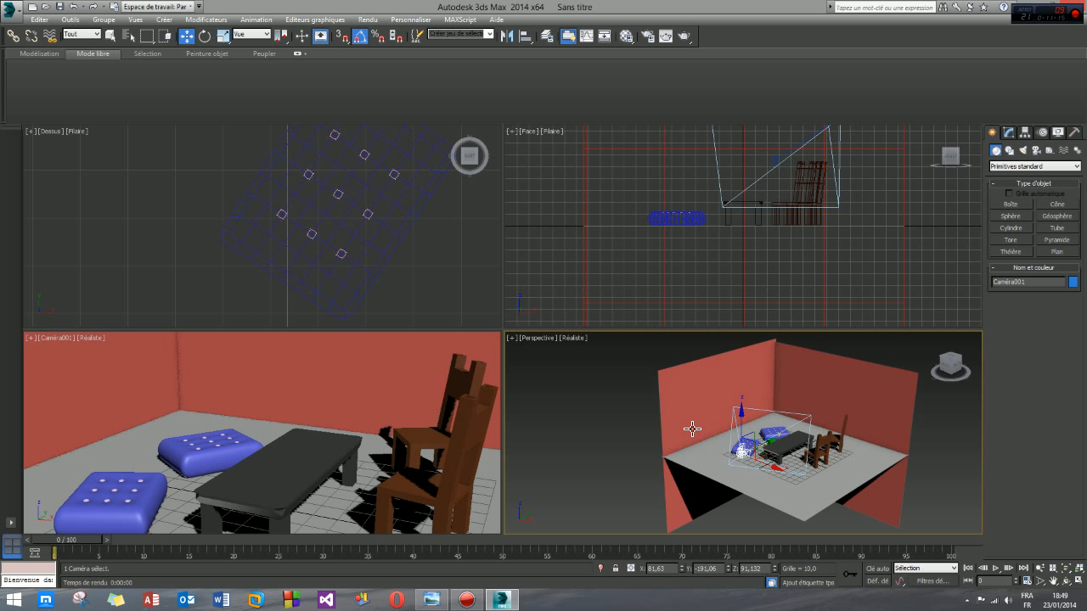
alt+middle_drag(692, 428, 621, 448)
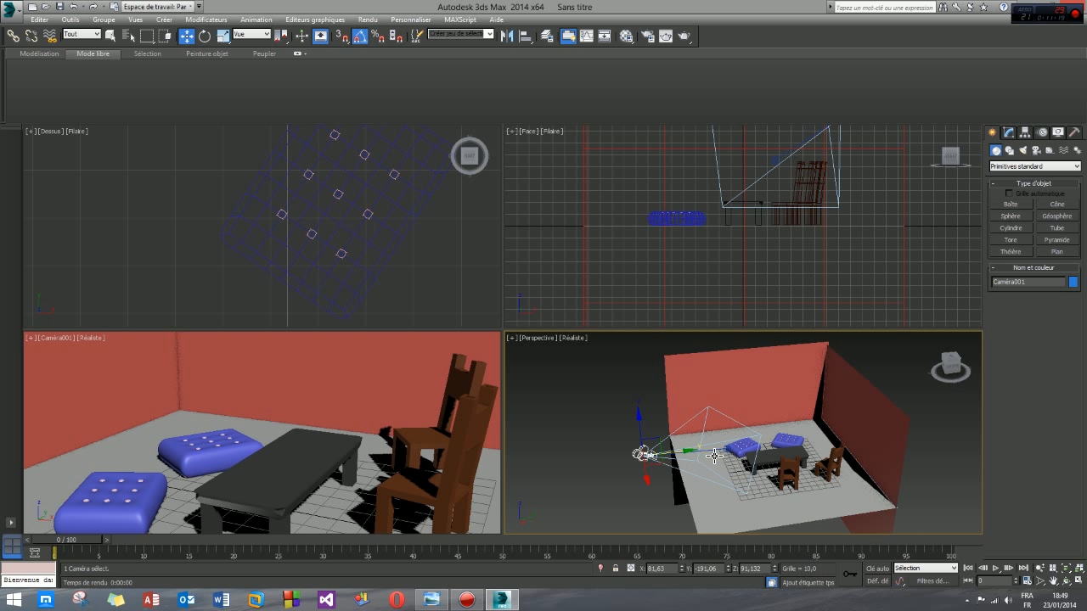
mouse_move(677, 456)
mouse_down()
mouse_move(544, 463)
mouse_move(645, 456)
mouse_move(556, 466)
mouse_move(657, 465)
mouse_up()
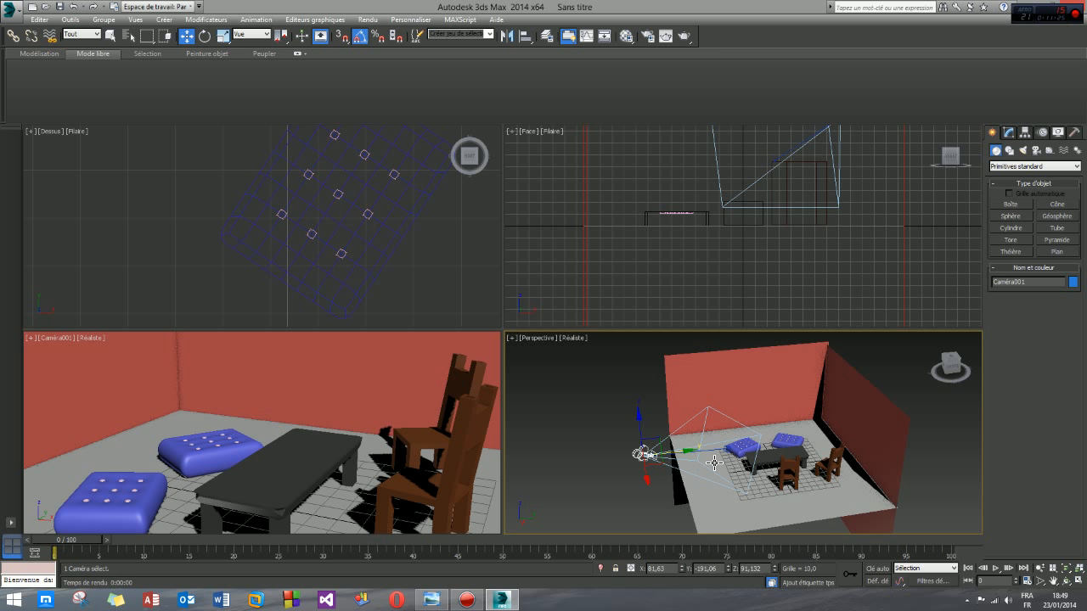
alt+middle_drag(713, 469, 746, 494)
scroll(746, 494, up, 4)
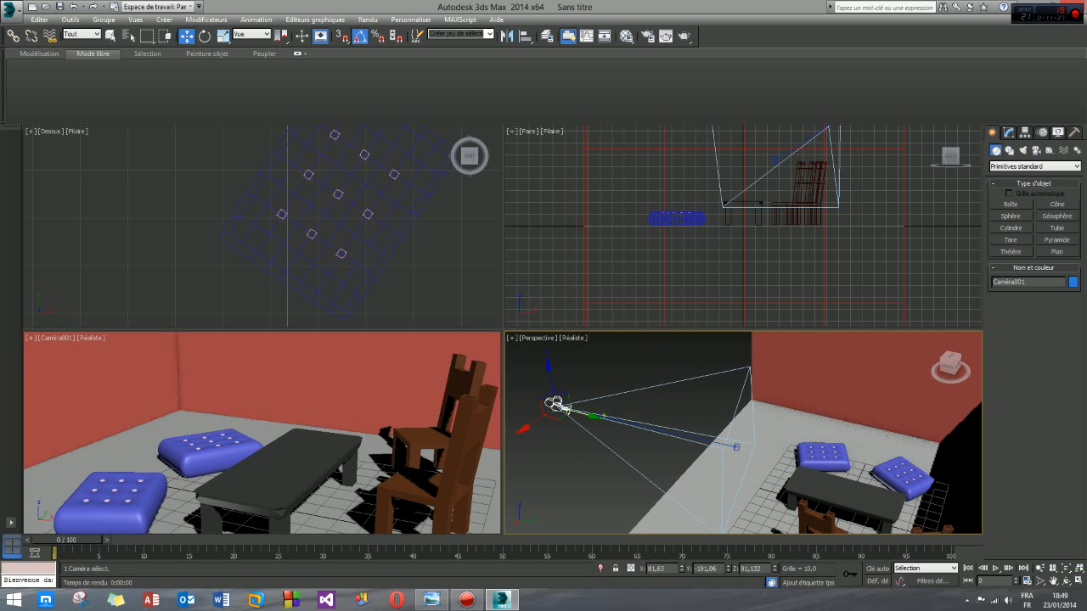
click(740, 450)
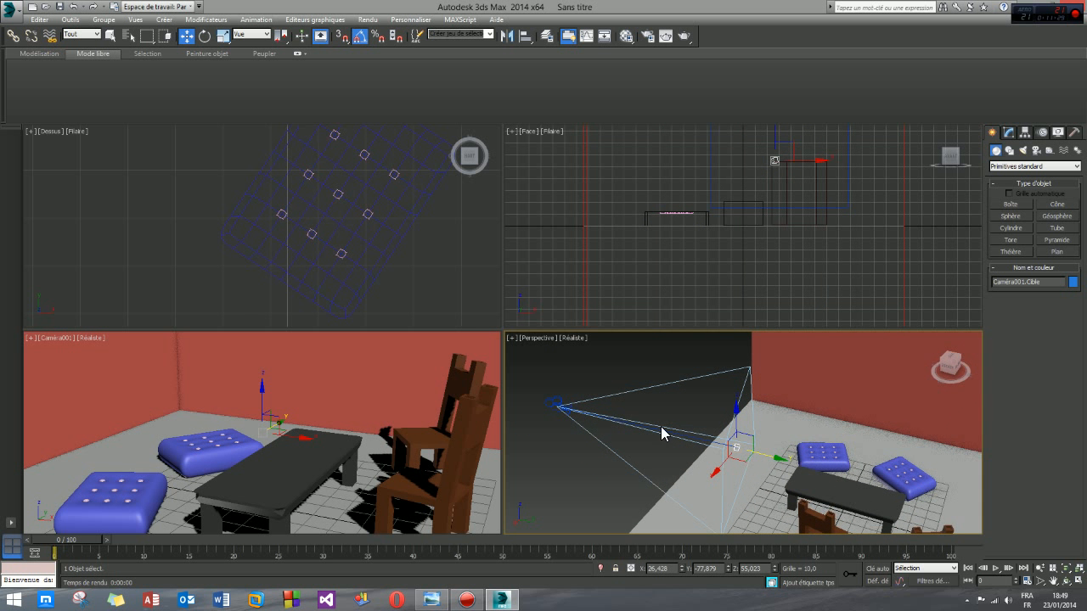
alt+middle_drag(659, 430, 737, 452)
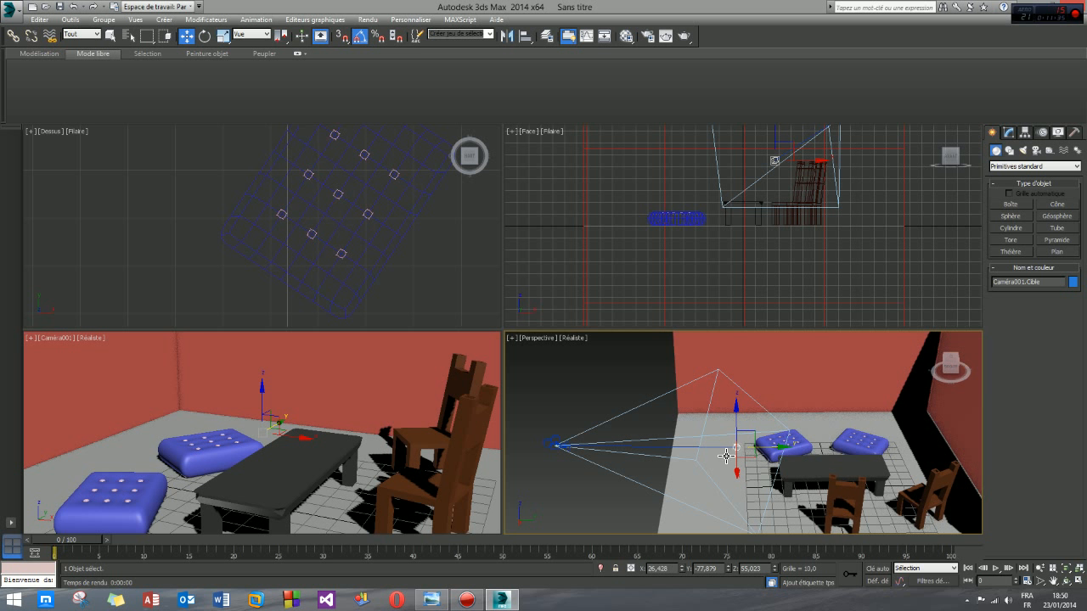
alt+middle_drag(580, 462, 706, 458)
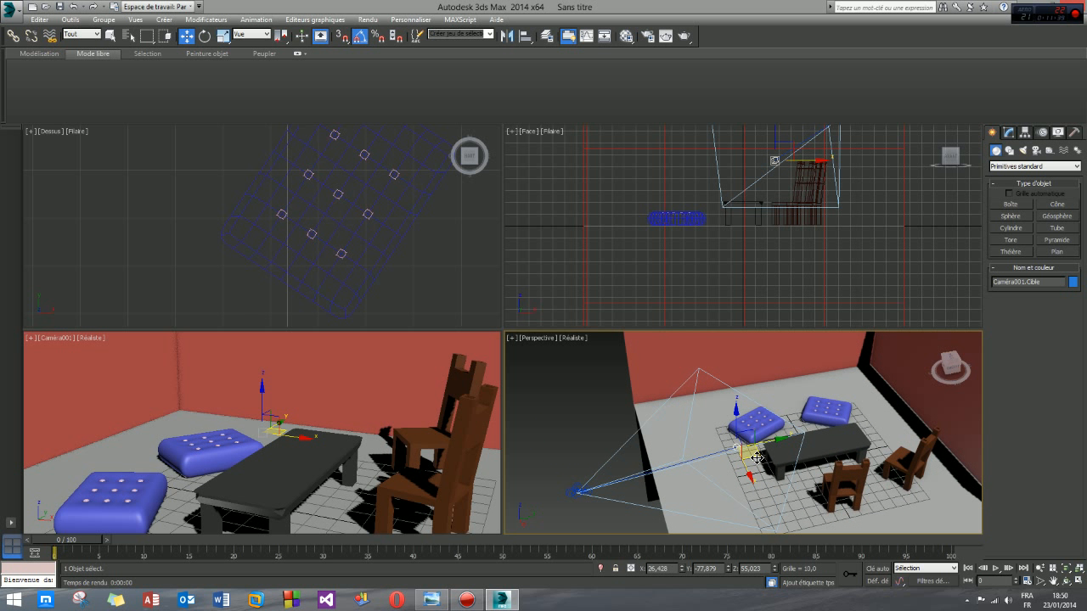
drag(756, 459, 849, 416)
alt+middle_drag(849, 416, 830, 388)
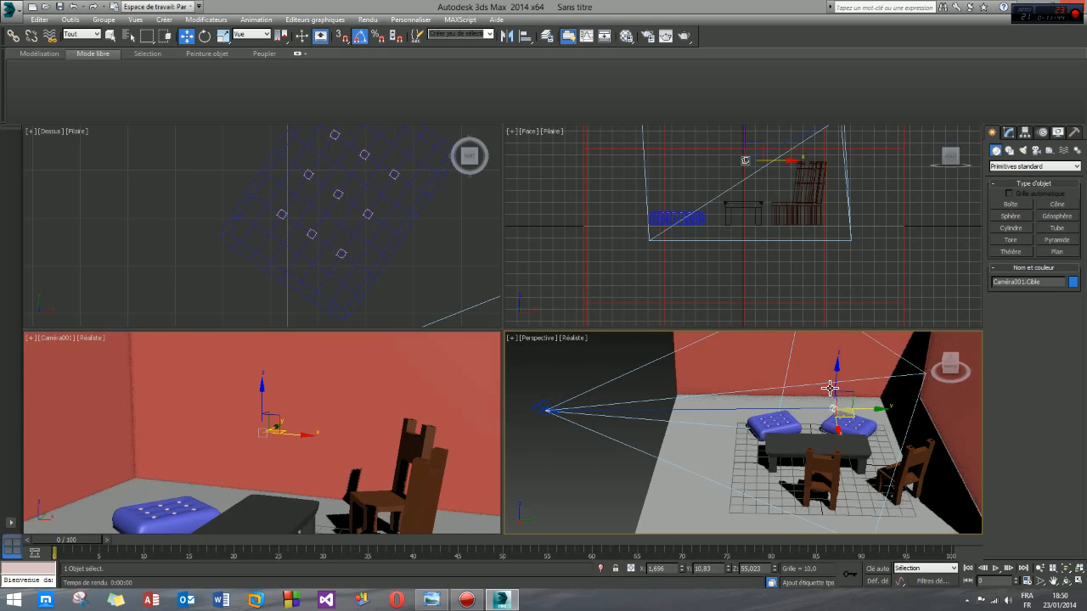
drag(830, 388, 834, 411)
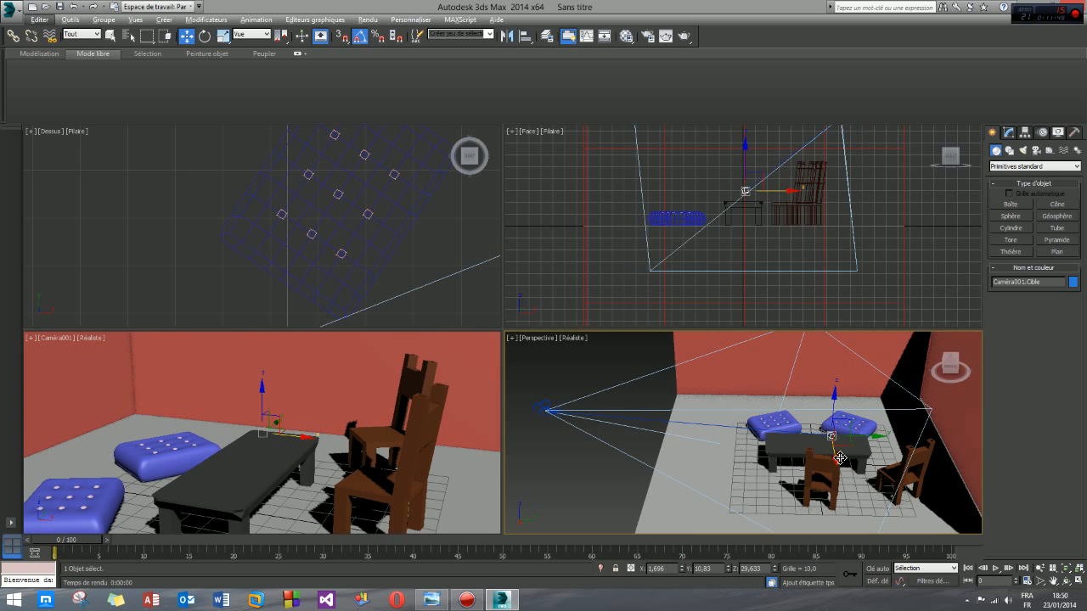
drag(836, 457, 836, 453)
Select the coffee table and maximize the perspective view, framed closely on its tabletop.
mouse_move(735, 447)
alt+middle_down()
mouse_move(775, 451)
mouse_move(730, 446)
mouse_move(777, 441)
mouse_move(662, 436)
mouse_move(783, 438)
mouse_move(769, 445)
mouse_move(815, 443)
mouse_move(769, 457)
mouse_move(836, 463)
mouse_move(814, 433)
mouse_move(748, 461)
mouse_move(710, 455)
mouse_move(703, 390)
mouse_move(734, 434)
alt+middle_up()
scroll(703, 393, up, 5)
scroll(707, 401, down, 3)
click(735, 434)
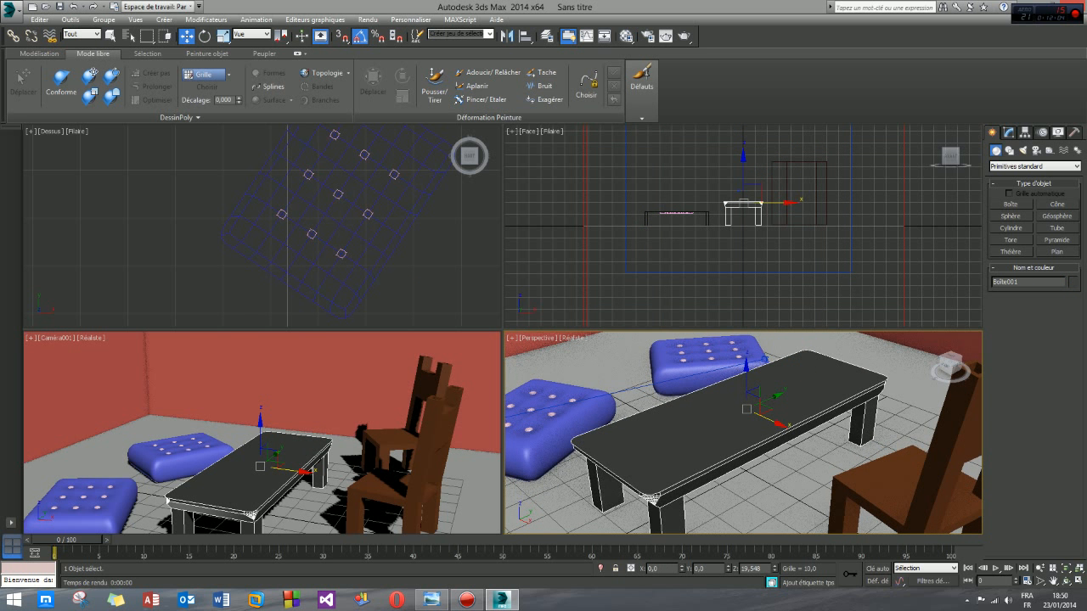
mouse_move(1085, 127)
mouse_down()
mouse_move(898, 179)
mouse_move(512, 21)
mouse_move(1086, 136)
mouse_up()
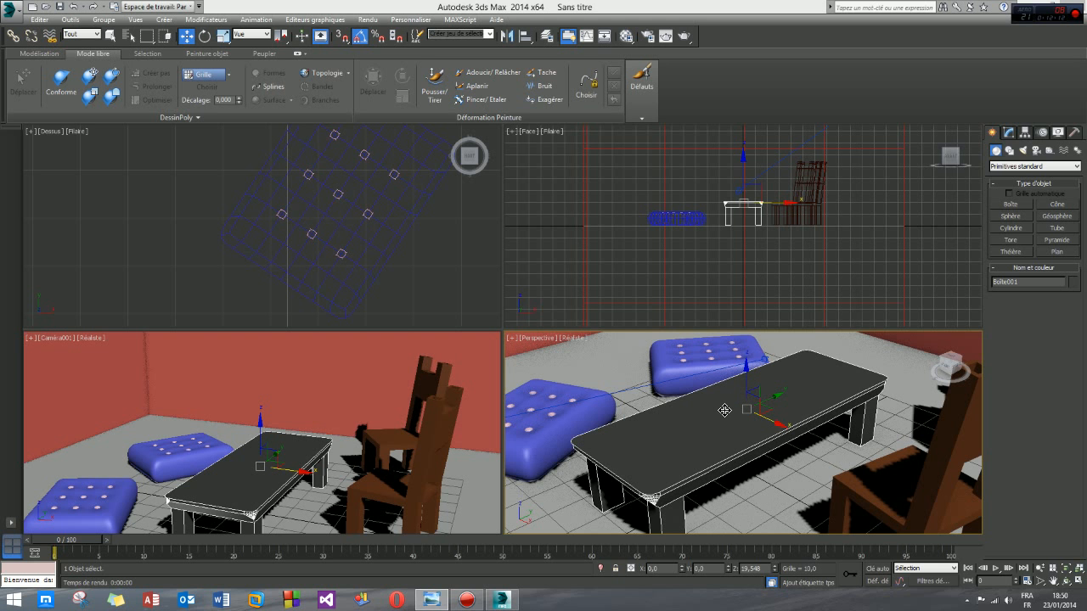
middle_drag(652, 393, 637, 394)
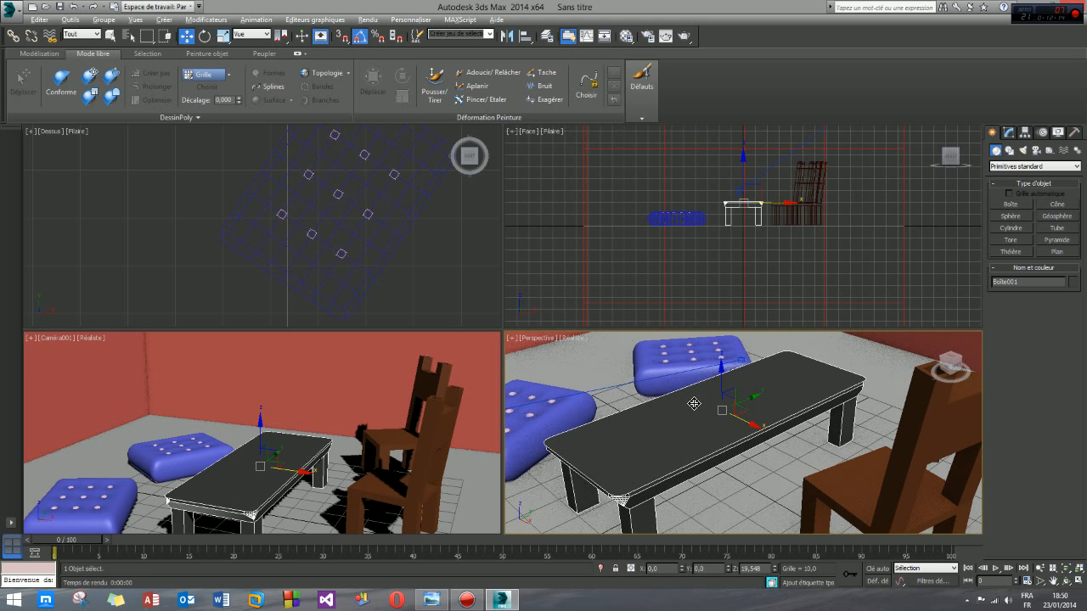
key(alt+w)
middle_drag(563, 355, 614, 374)
scroll(600, 358, up, 3)
scroll(597, 356, down, 3)
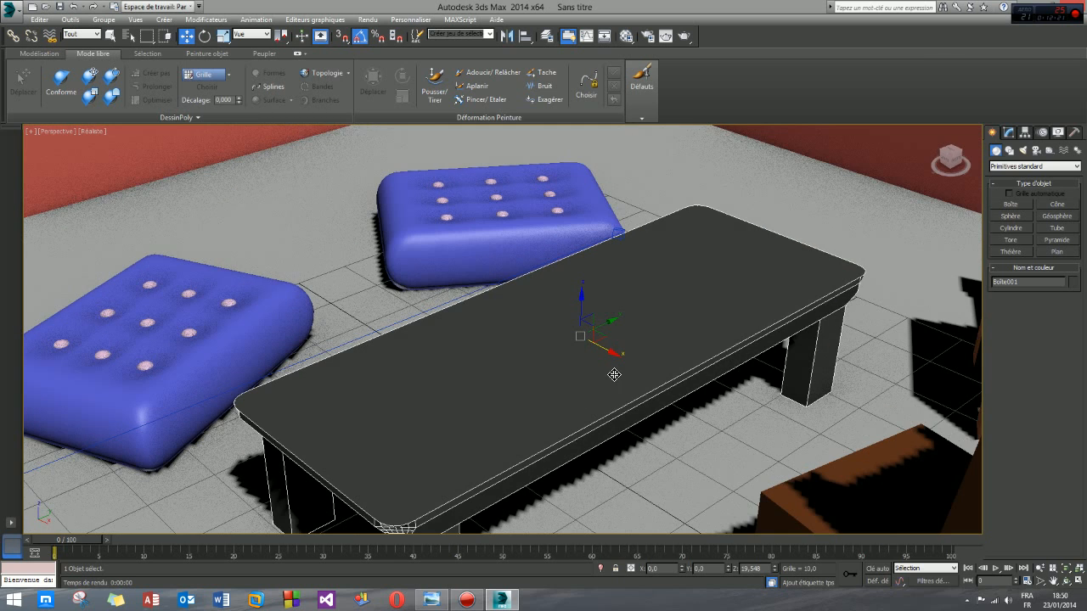
Create an upright cylinder near the middle of the tabletop, with automatic grid enabled.
click(1003, 226)
click(1058, 229)
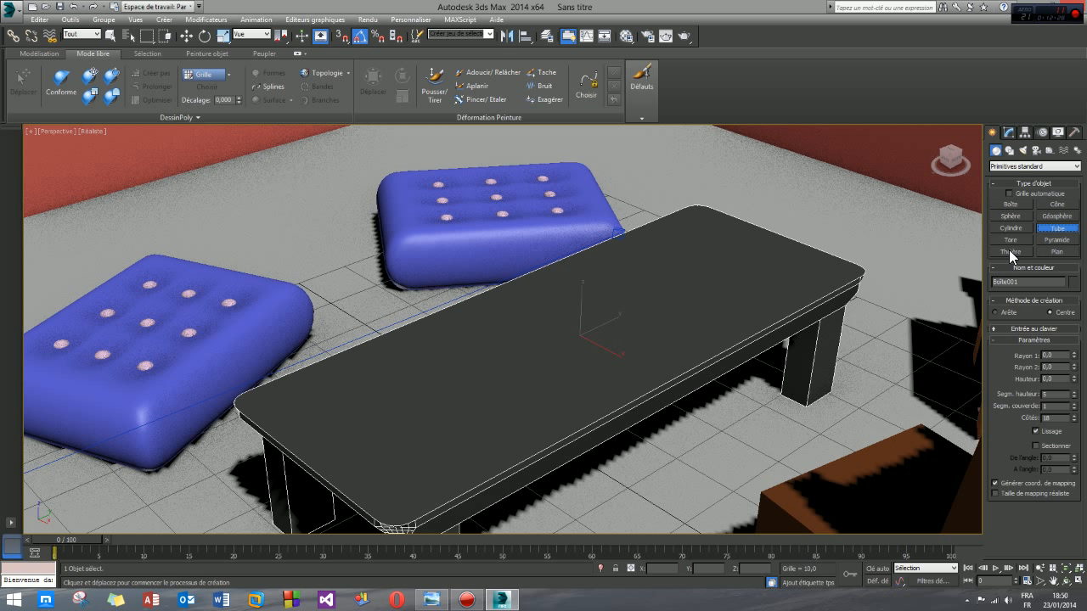
click(1007, 227)
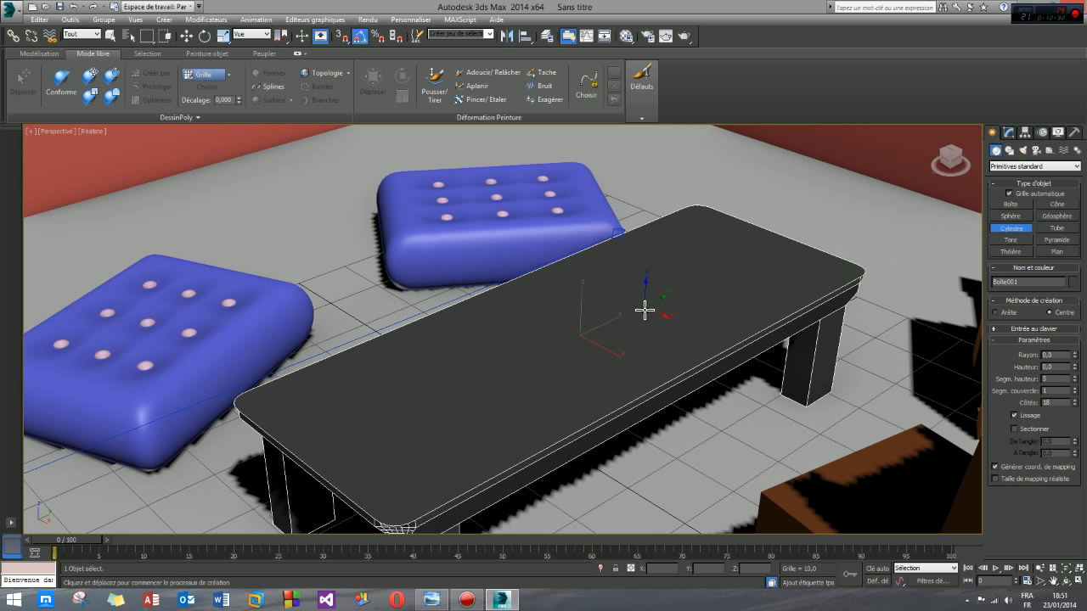
drag(576, 333, 601, 339)
click(584, 159)
right_click(685, 322)
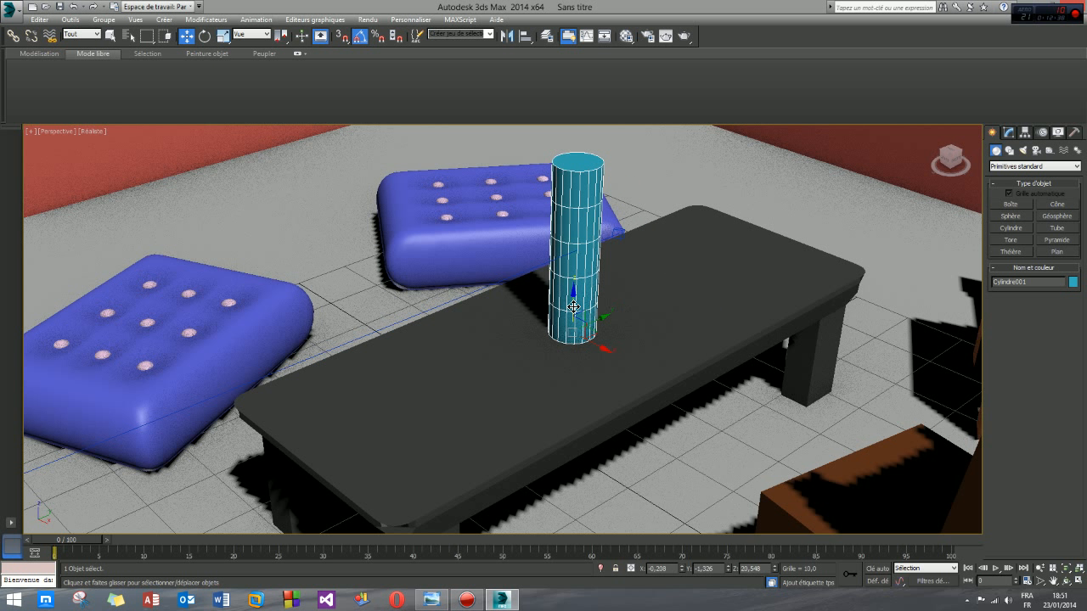
Centre the cylinder at X 0 and Y 0, and lower it to about Z 8.5 through the tabletop.
drag(573, 306, 590, 533)
right_click(679, 569)
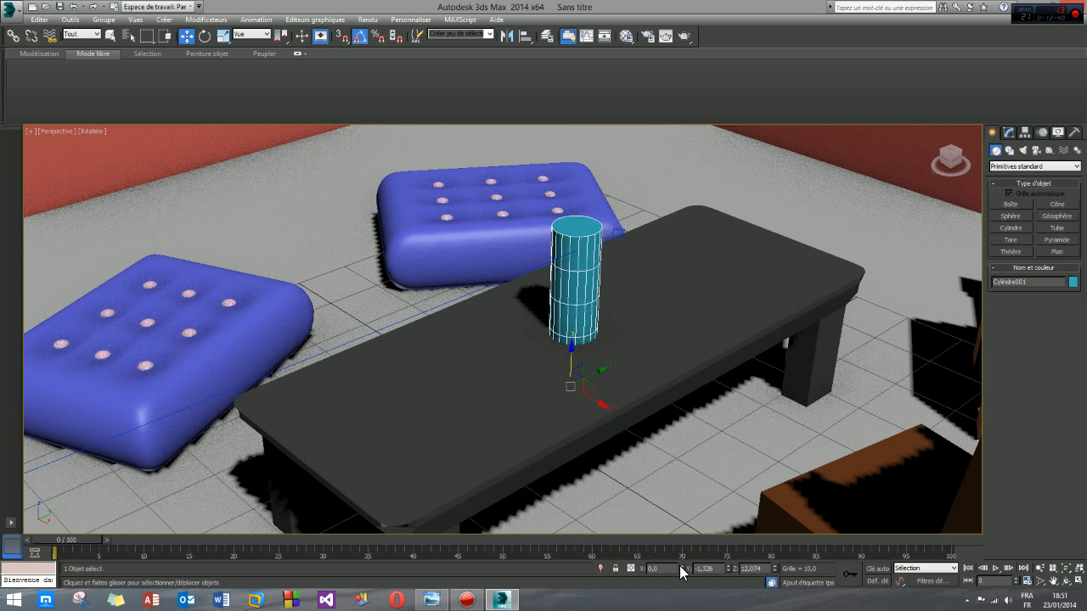
right_click(727, 568)
alt+middle_drag(616, 365, 600, 341)
drag(590, 367, 585, 399)
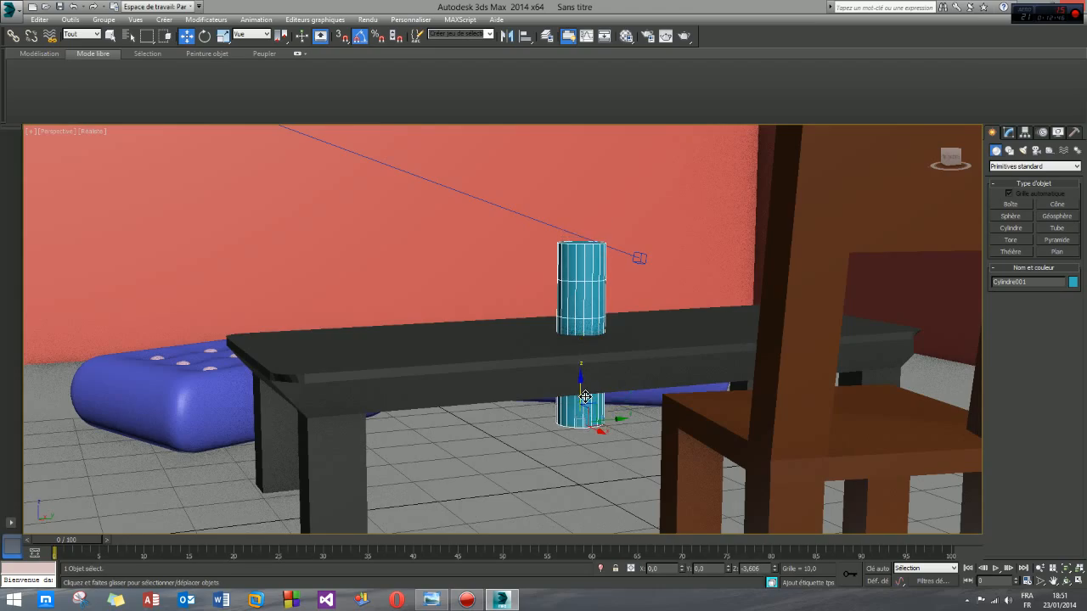
alt+middle_drag(586, 399, 556, 393)
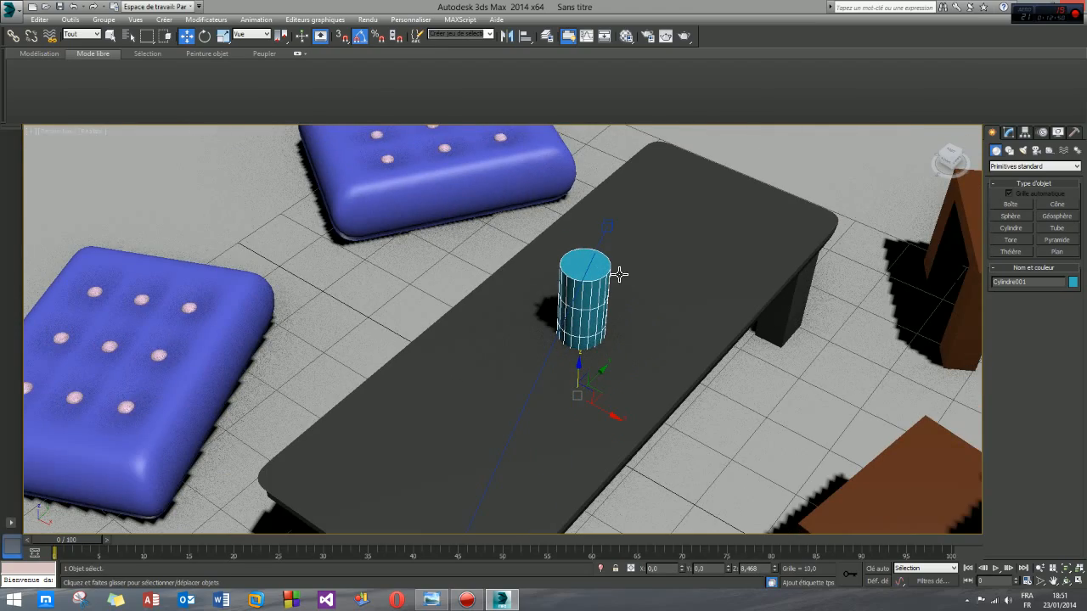
Subtract the cylinder from the table with a ProBoolean operation, and return to the standard primitives.
click(706, 266)
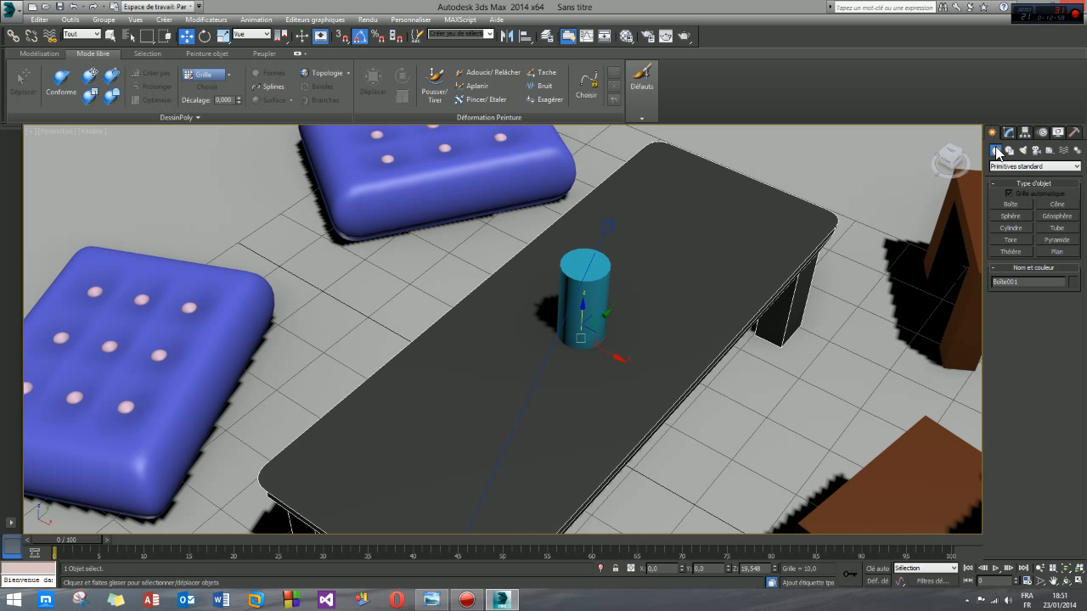
click(1004, 168)
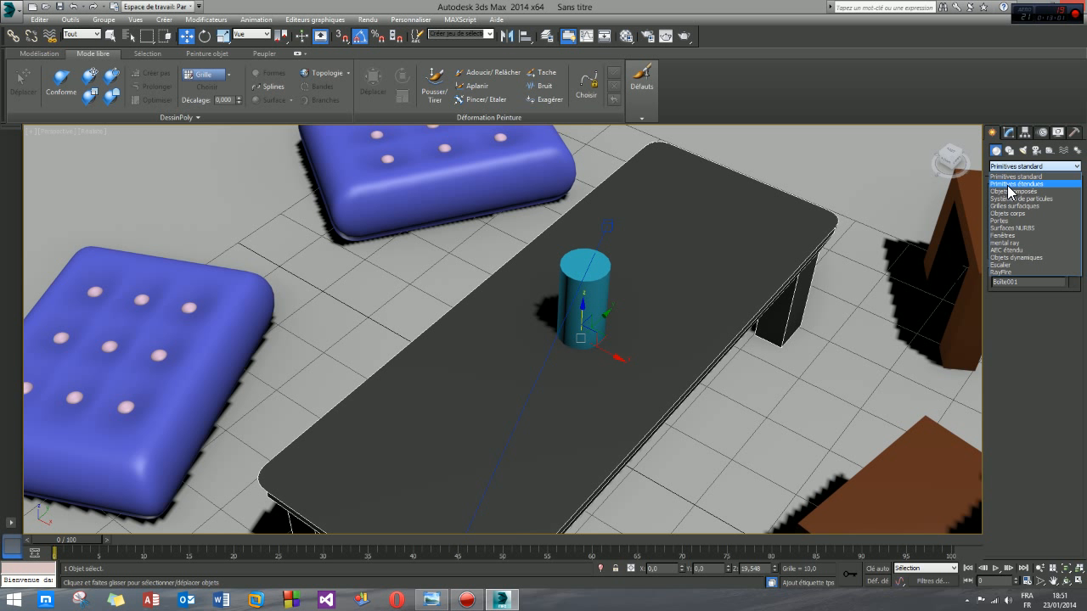
click(1004, 192)
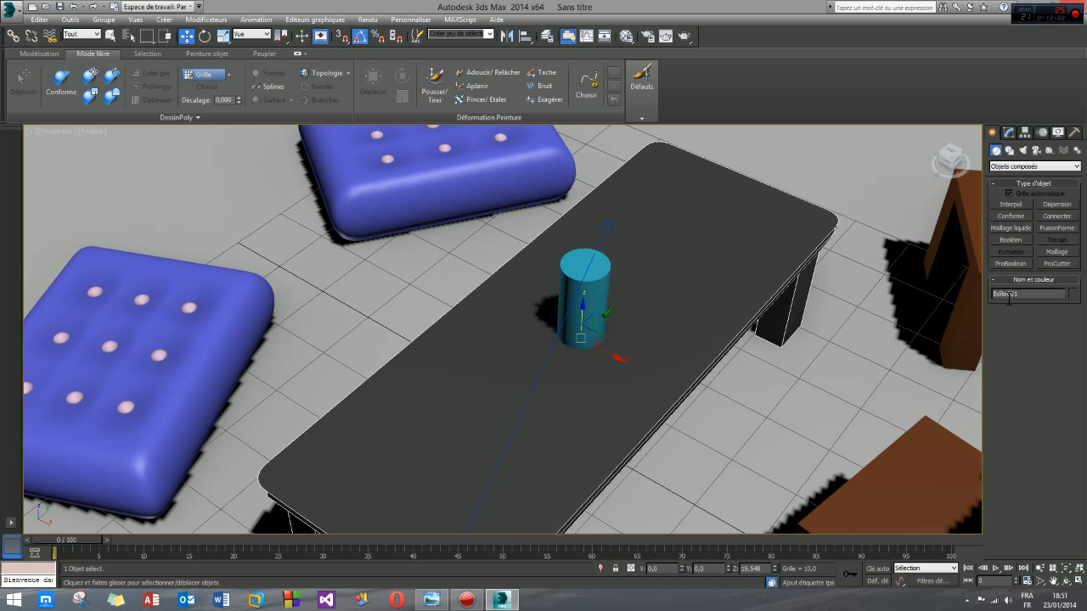
click(1005, 264)
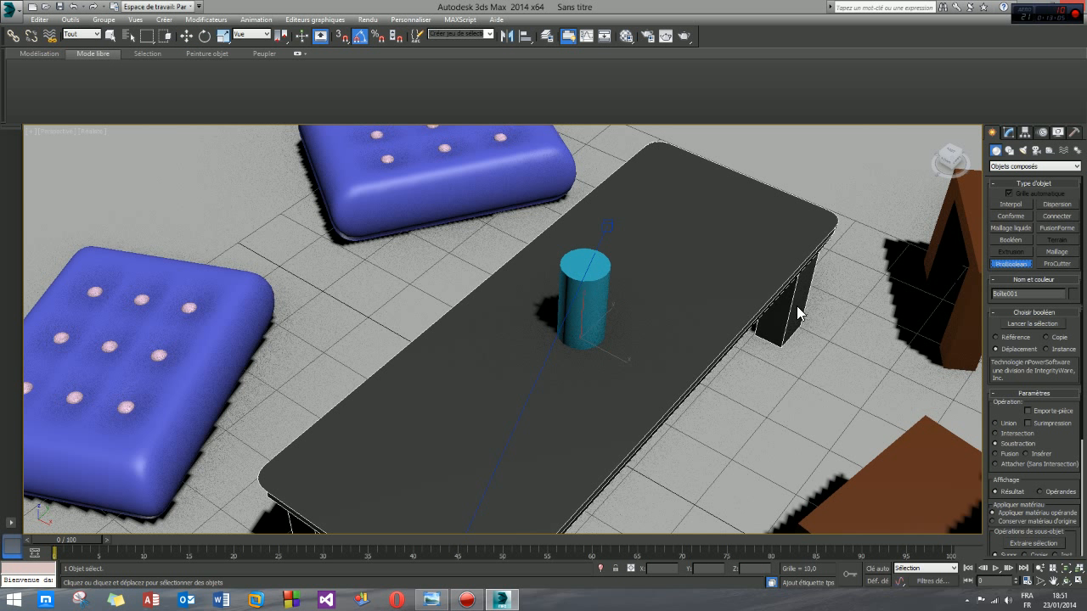
click(1031, 322)
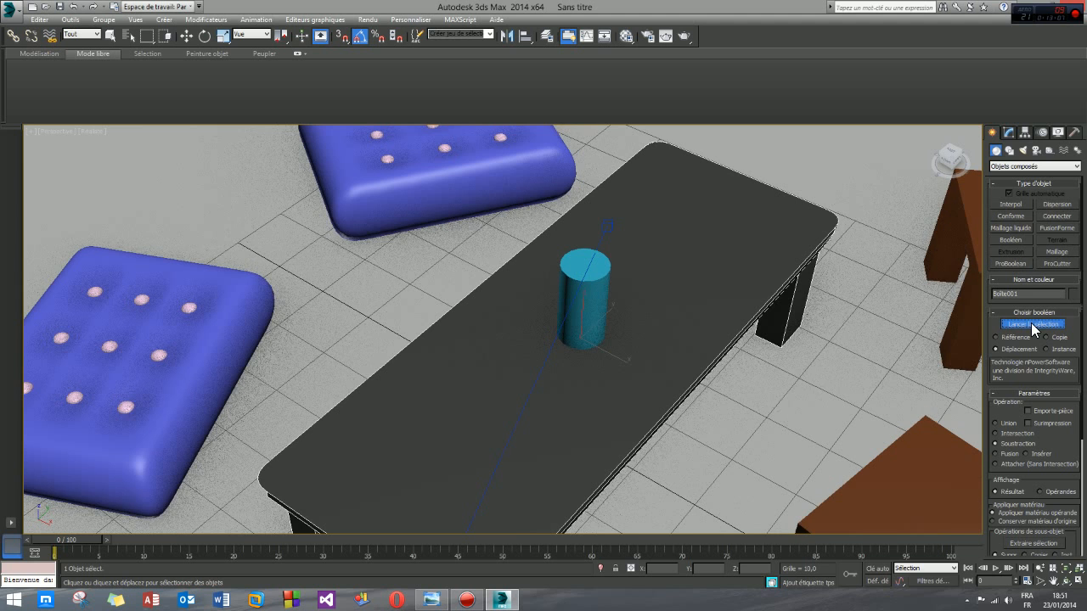
click(601, 286)
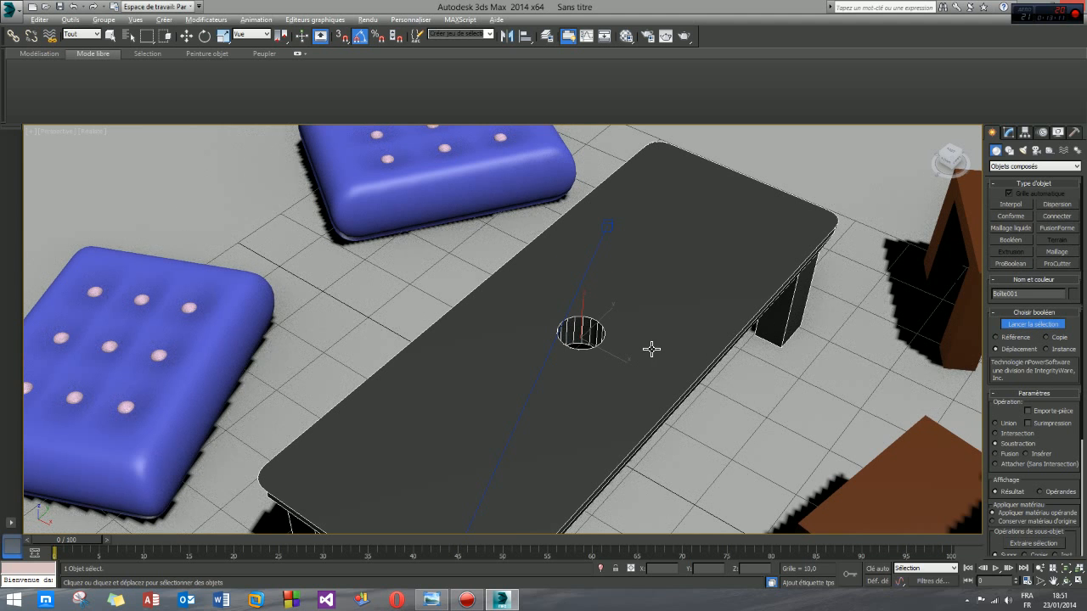
mouse_move(652, 349)
alt+middle_down()
mouse_move(634, 317)
mouse_move(643, 364)
mouse_move(506, 359)
mouse_move(656, 353)
alt+middle_up()
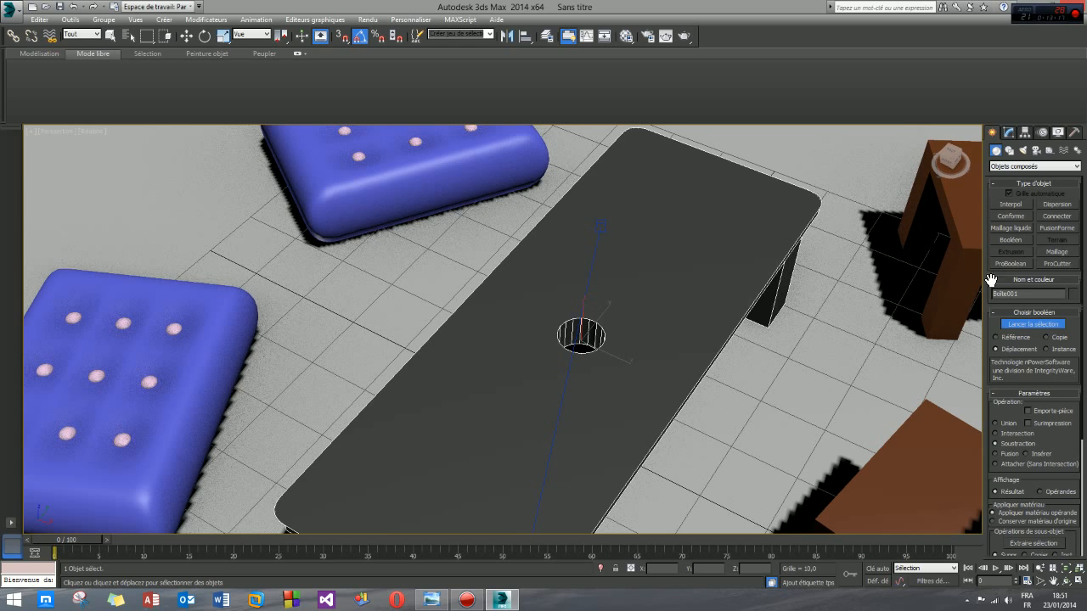
click(1016, 326)
click(1019, 167)
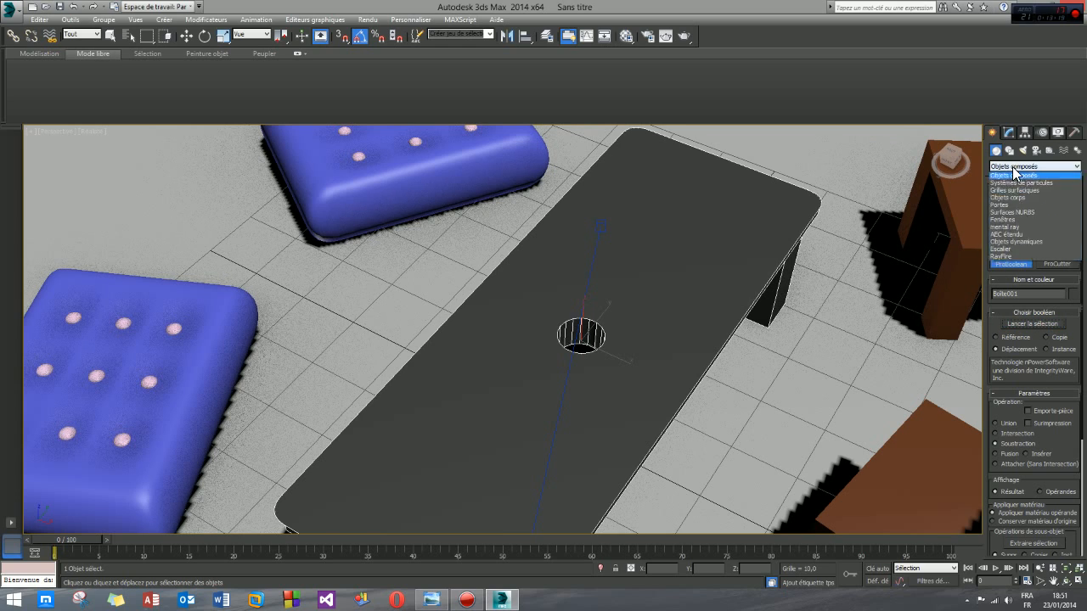
click(1015, 177)
Convert the table with its hole into an editable poly.
alt+middle_drag(613, 307, 590, 303)
alt+middle_drag(639, 335, 647, 302)
click(1009, 133)
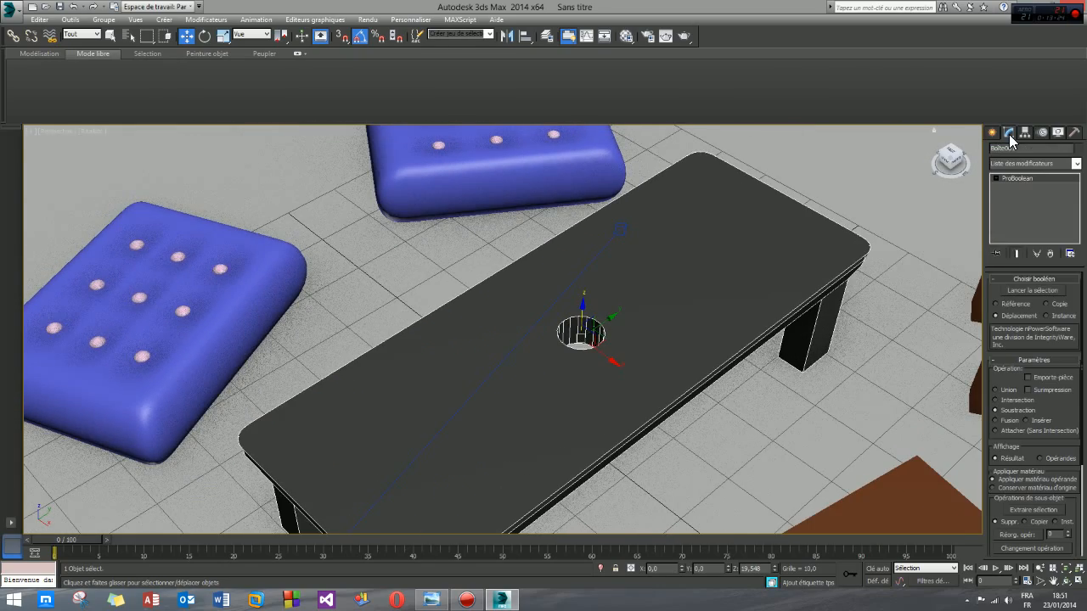
right_click(1017, 183)
click(984, 251)
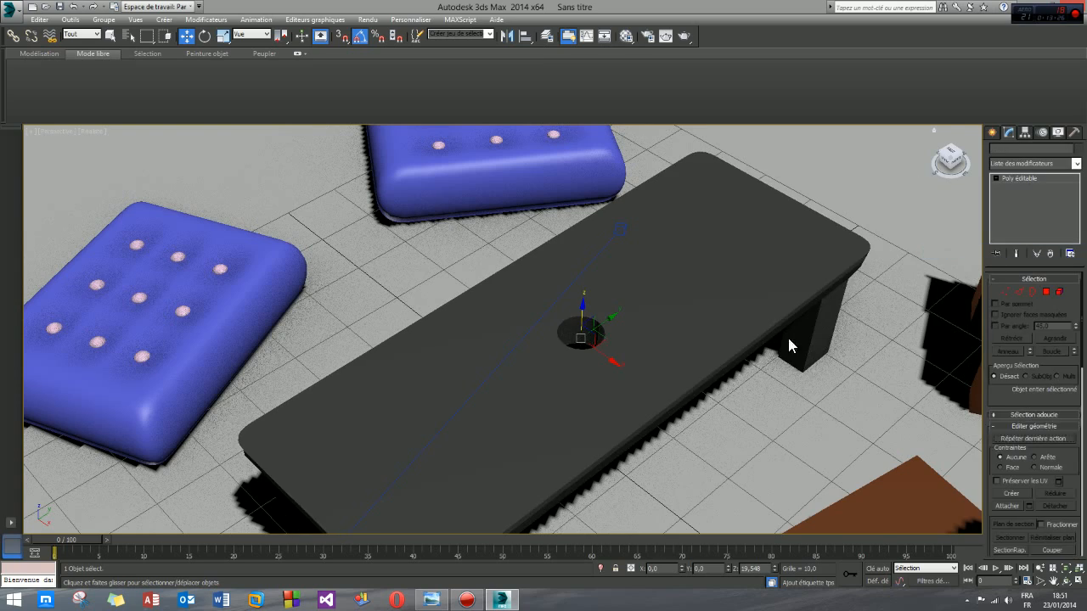
mouse_move(705, 344)
alt+middle_down()
mouse_move(674, 345)
mouse_move(702, 347)
alt+middle_up()
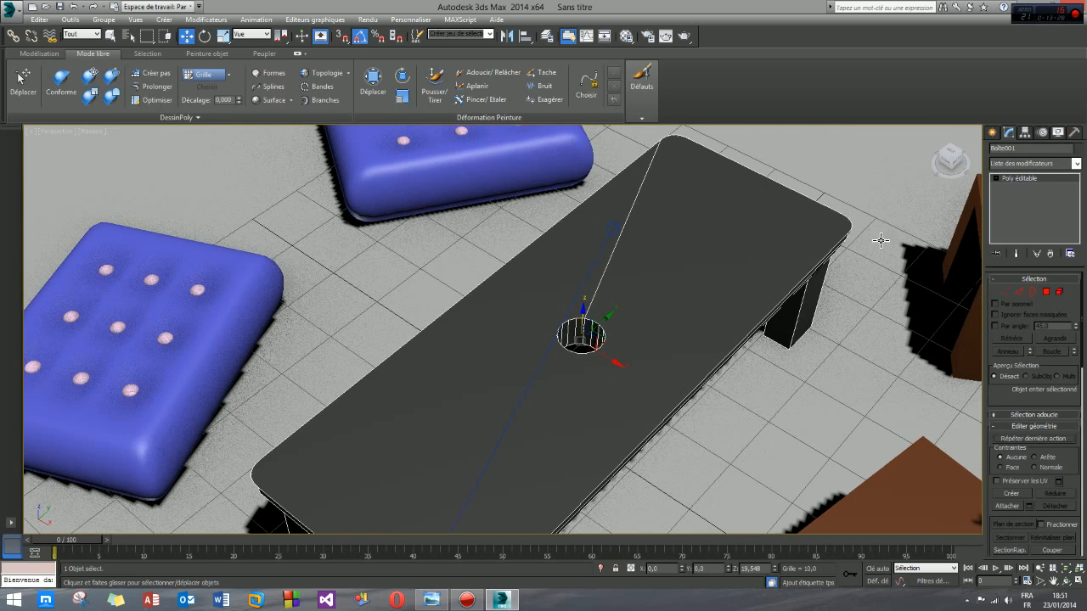
Select the tabletop's upper polygon to examine the face around the hole, leave polygon editing and deselect the table.
click(1045, 292)
click(709, 261)
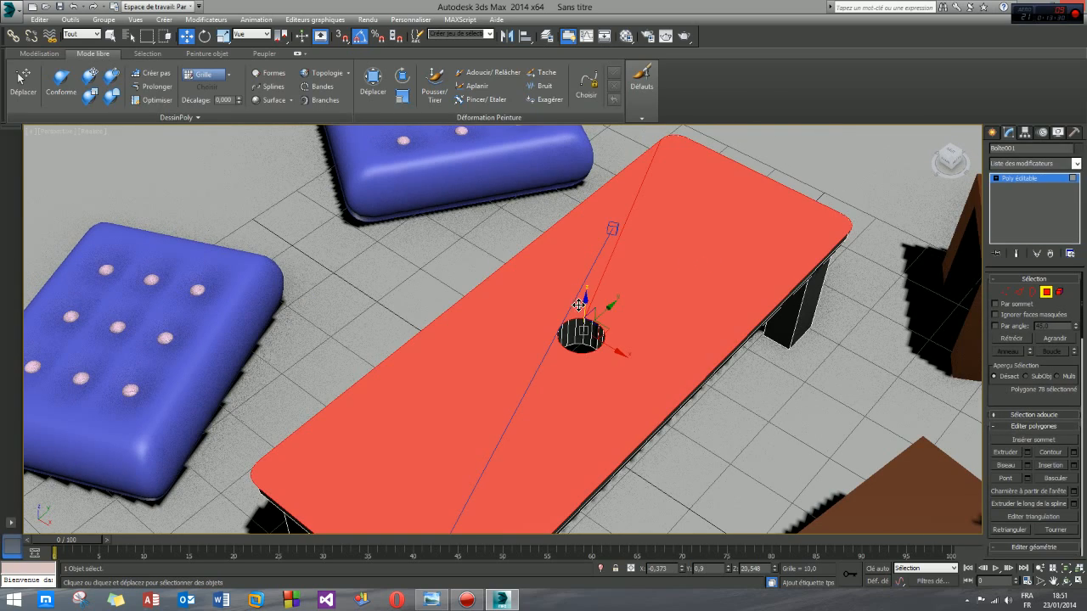
mouse_move(586, 311)
mouse_down()
mouse_move(587, 267)
mouse_move(593, 314)
mouse_up()
alt+middle_drag(594, 315, 648, 304)
drag(620, 314, 619, 316)
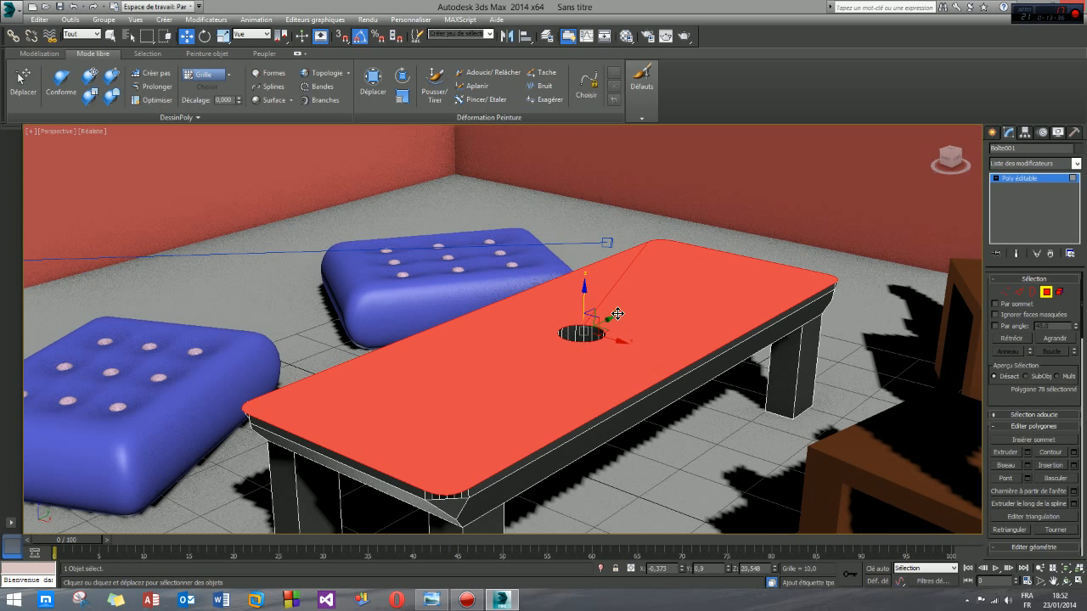
click(992, 132)
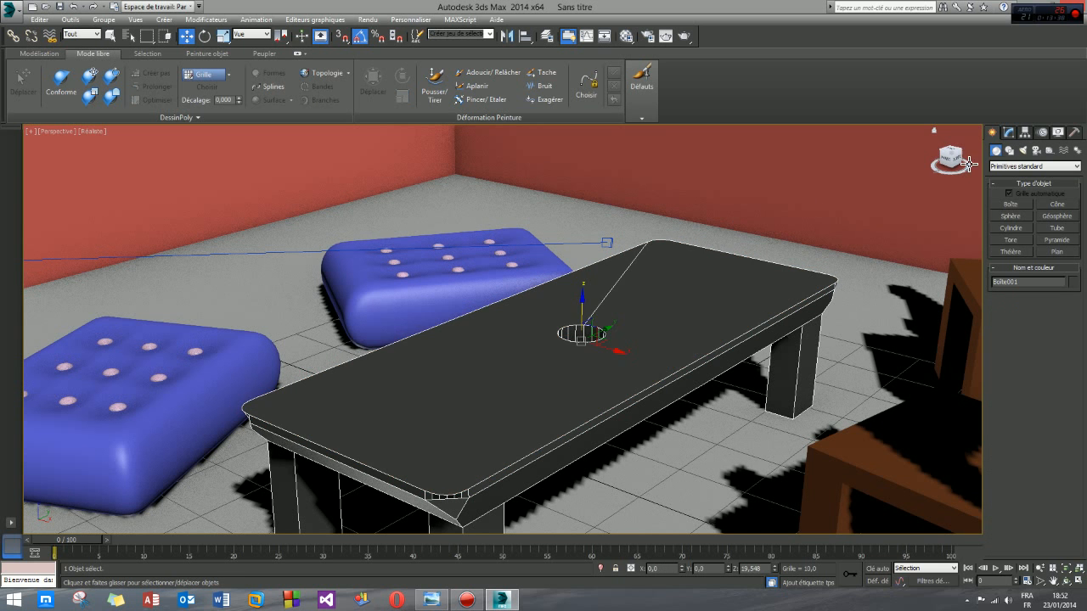
click(762, 223)
Create a small teapot on the tabletop, between the hole and the table's far end.
middle_drag(621, 315, 640, 328)
scroll(643, 315, down, 5)
scroll(651, 335, up, 5)
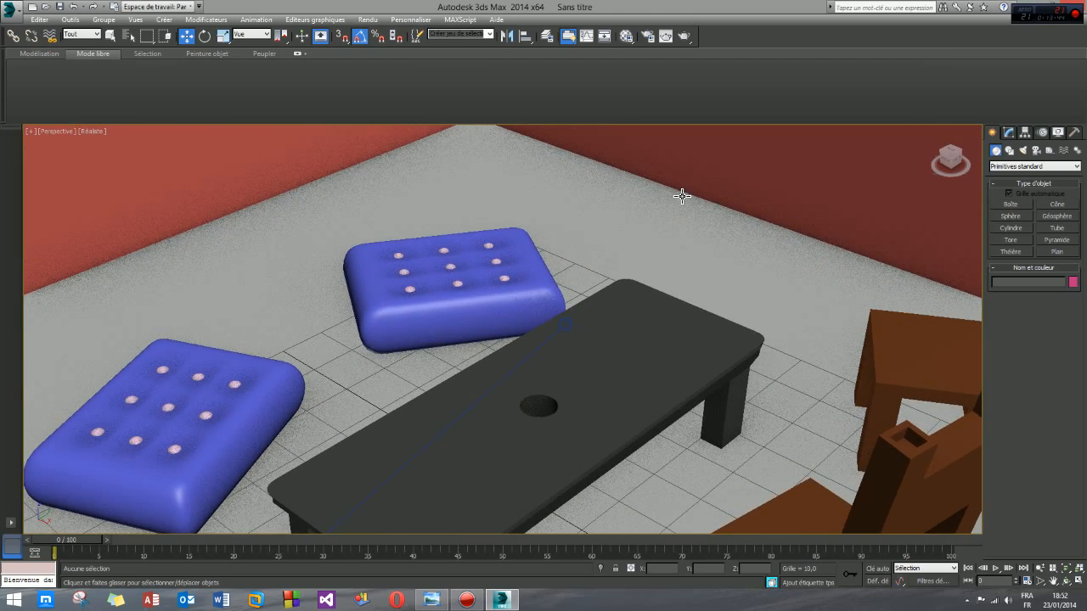
click(1008, 250)
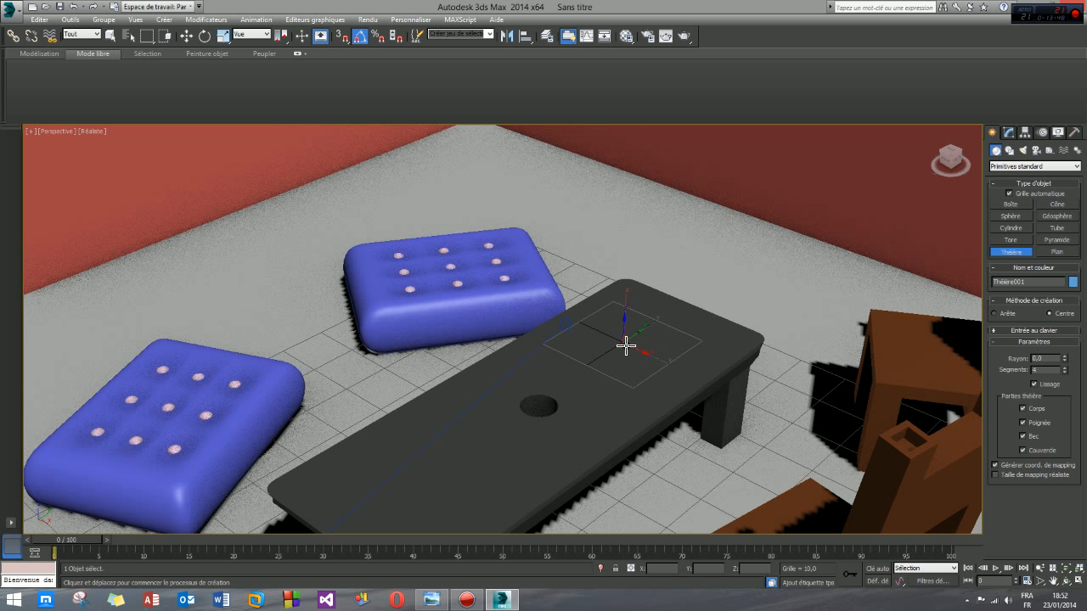
drag(626, 346, 642, 347)
key(w)
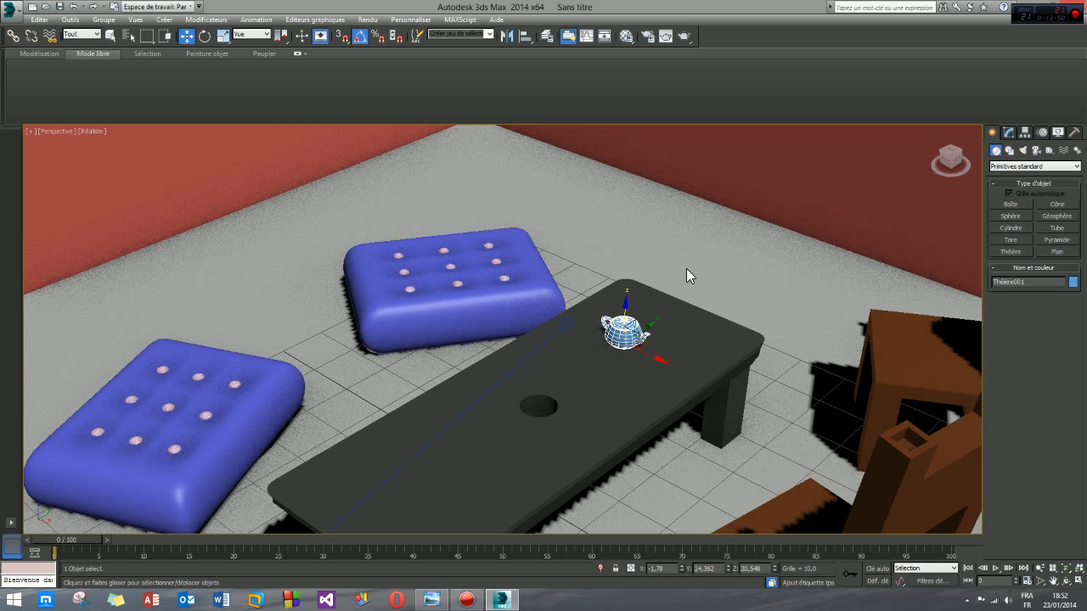
Rotate the teapot 30° about the Z axis and clear the selection.
click(205, 35)
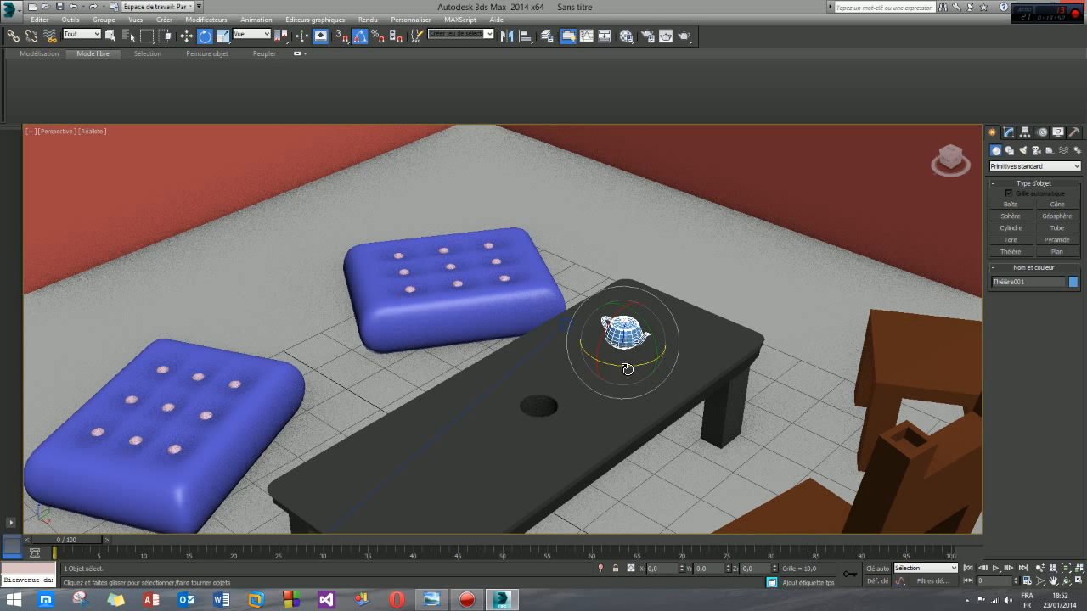
drag(628, 370, 644, 366)
middle_drag(490, 361, 468, 303)
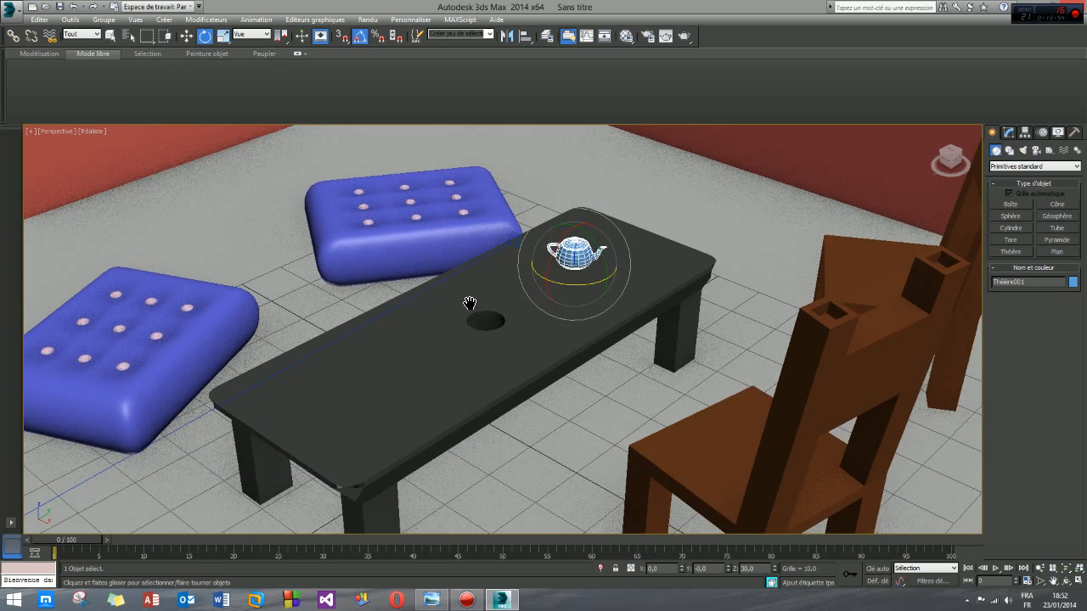
scroll(464, 300, down, 3)
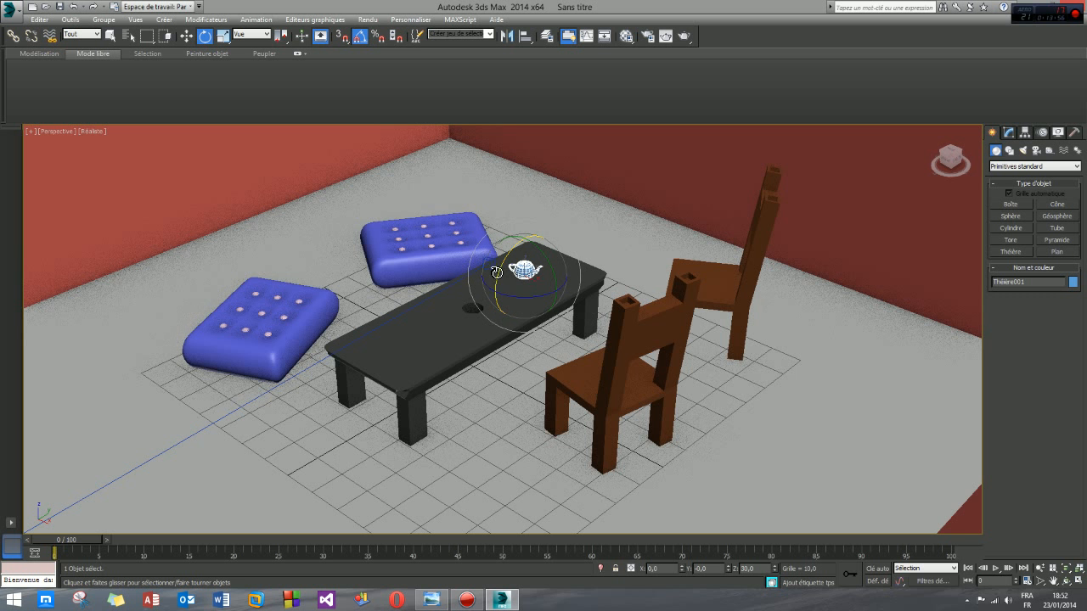
key(alt+w)
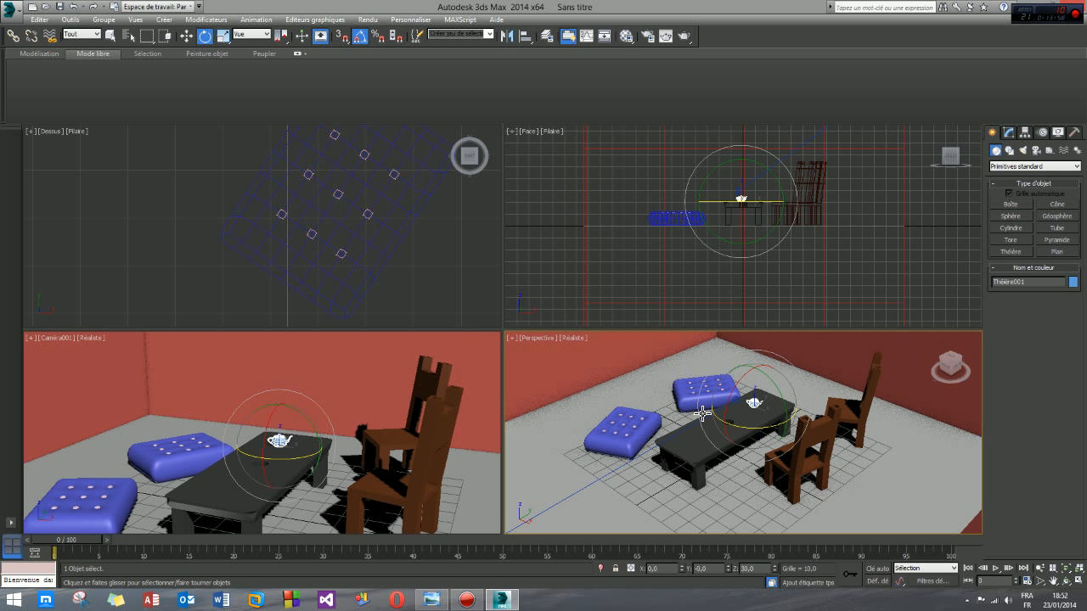
click(629, 385)
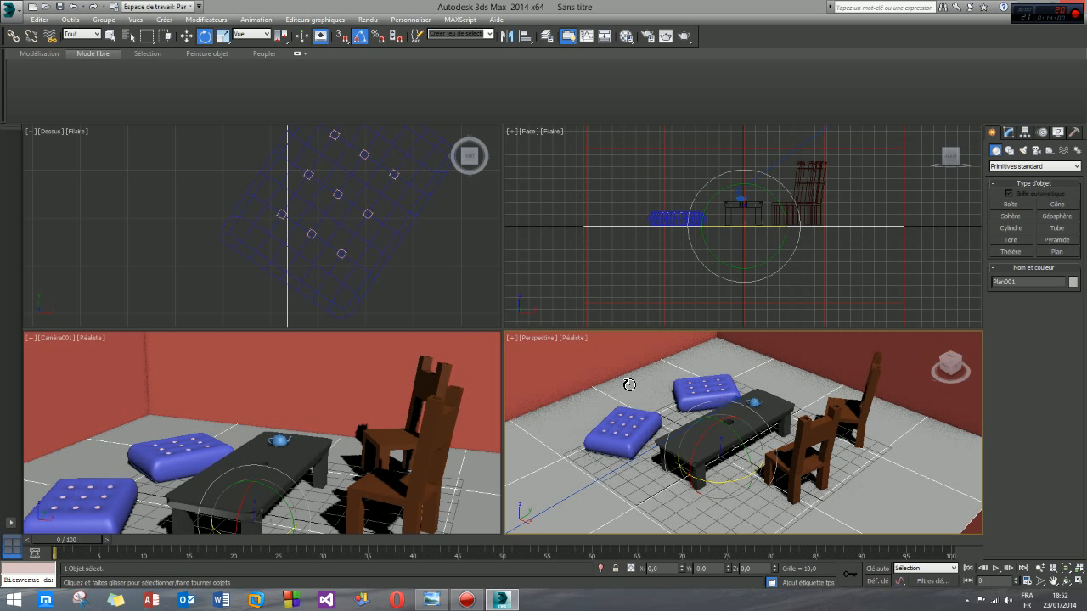
key(ctrl+d)
key(alt+w)
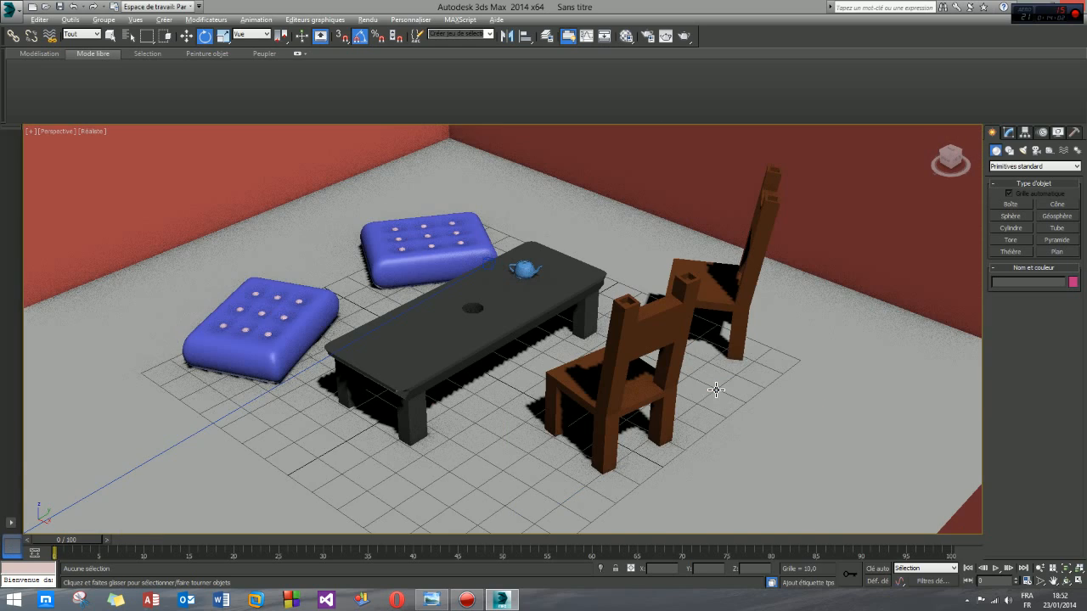
Create a standard omni light on the floor between the front cushion and the table.
middle_drag(507, 315, 568, 313)
scroll(677, 294, down, 5)
scroll(677, 295, up, 3)
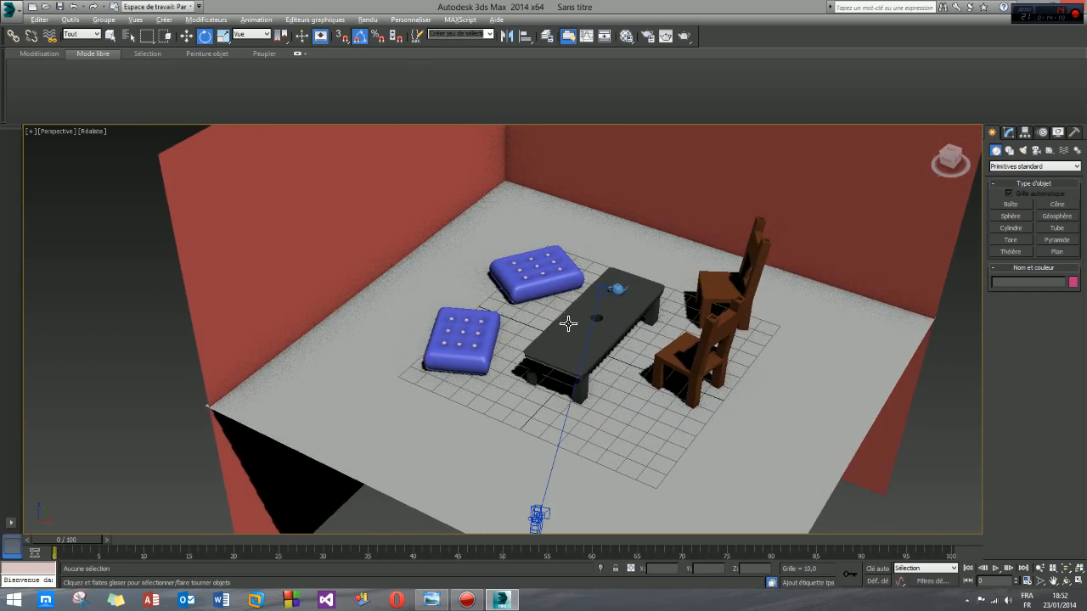
click(1023, 151)
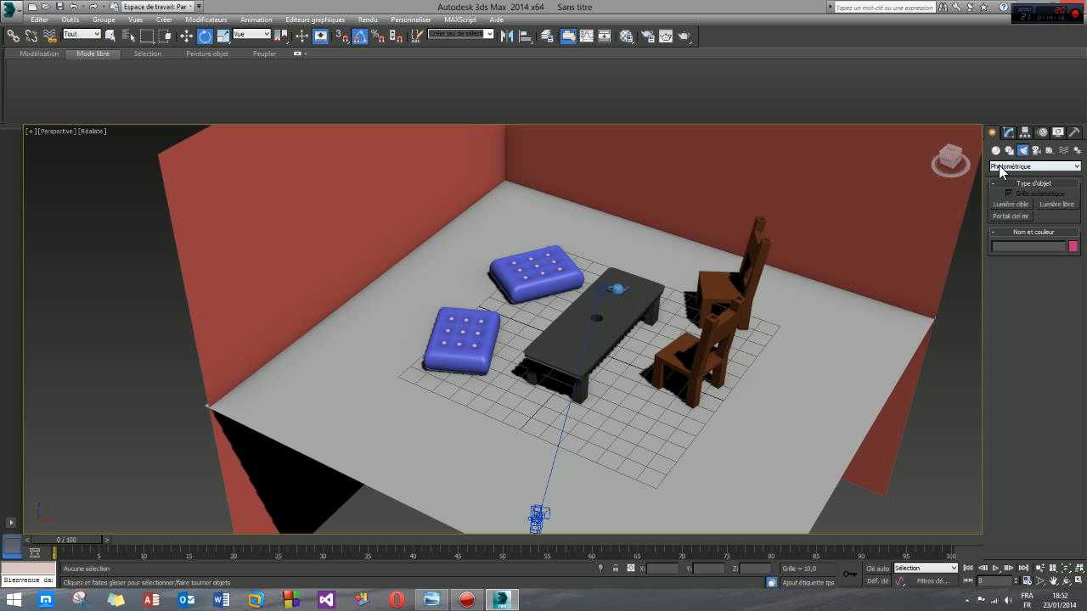
click(999, 165)
click(1005, 180)
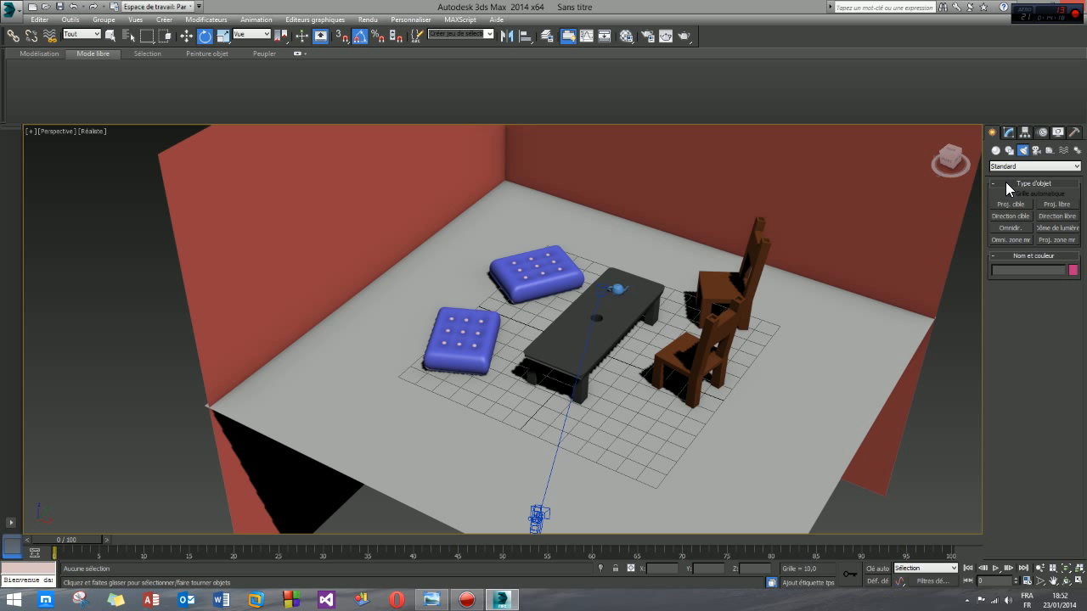
click(1013, 226)
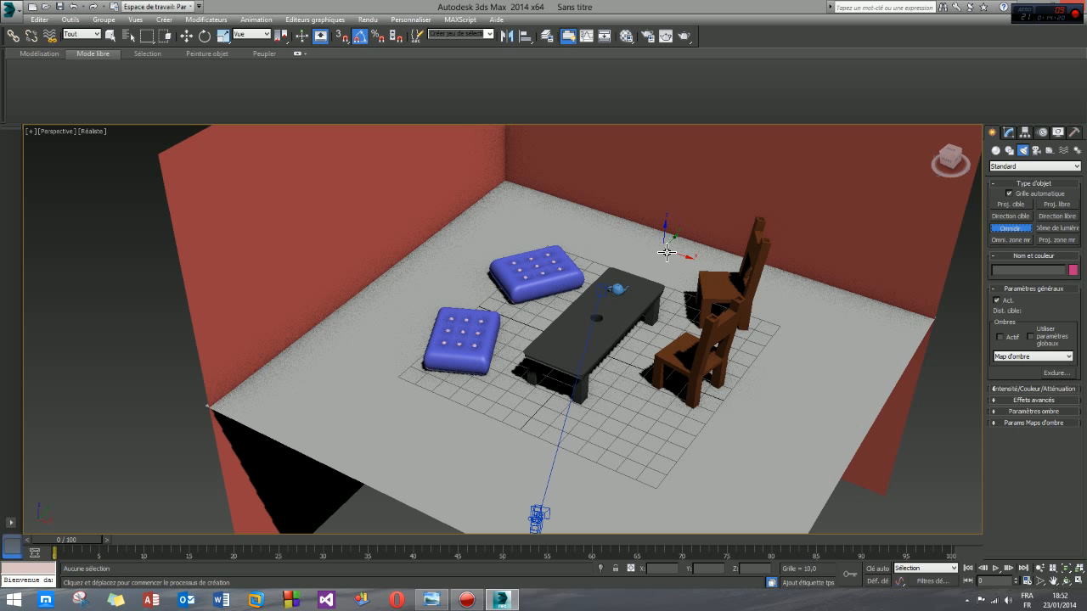
click(513, 371)
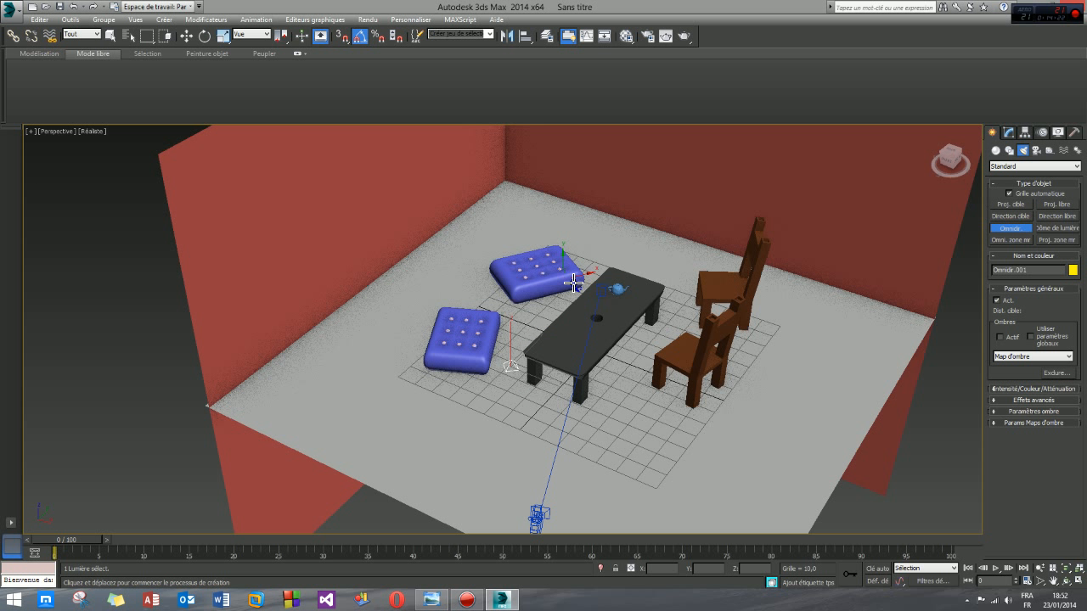
Raise the omni light above the furniture to about X 34, Y 5.4, Z 75.5.
key(e)
key(w)
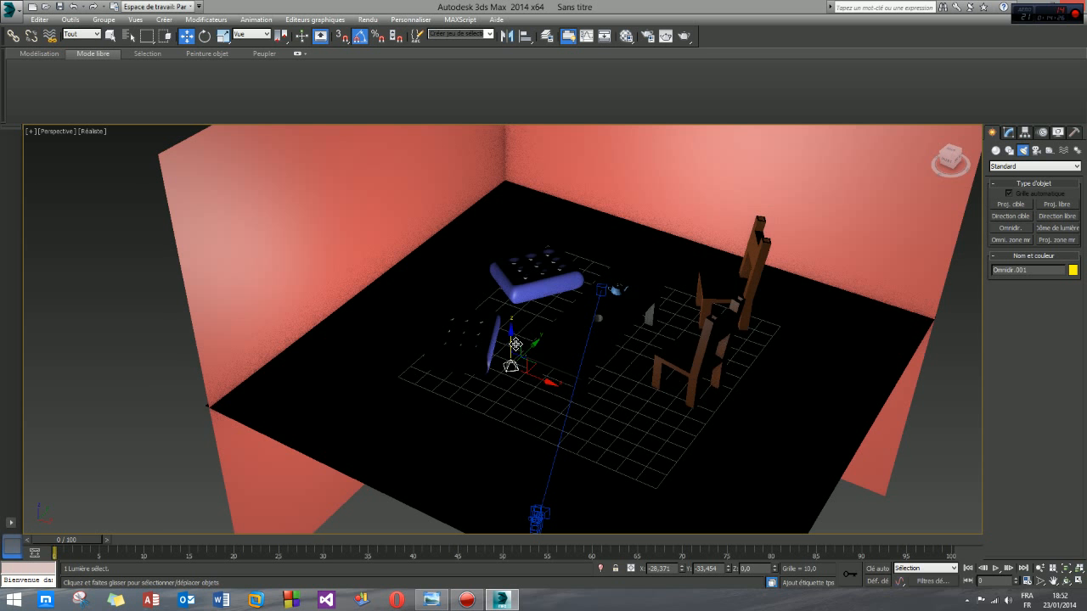
drag(515, 344, 658, 210)
alt+middle_drag(657, 310, 632, 299)
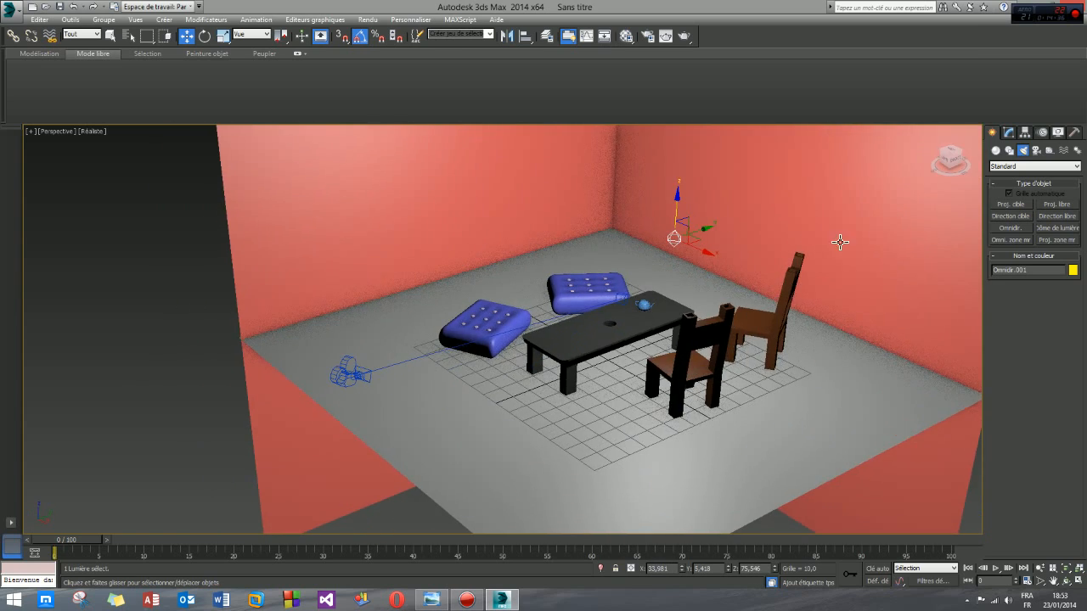
Keep the light type as Omni and lower its intensity multiplier to about 0.4.
click(1009, 134)
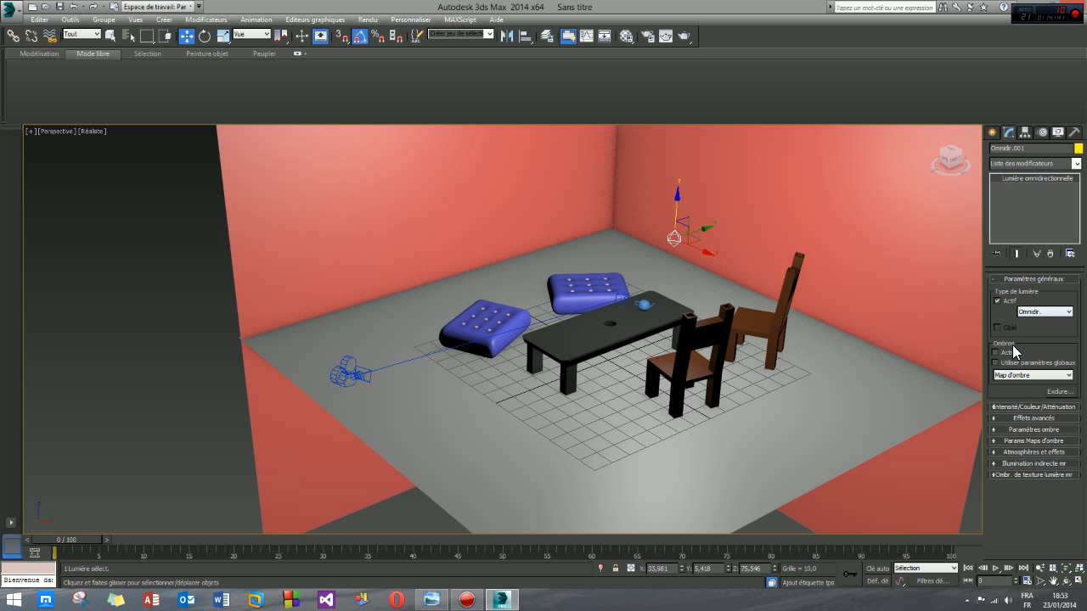
click(1047, 311)
click(1041, 337)
middle_drag(664, 311, 623, 307)
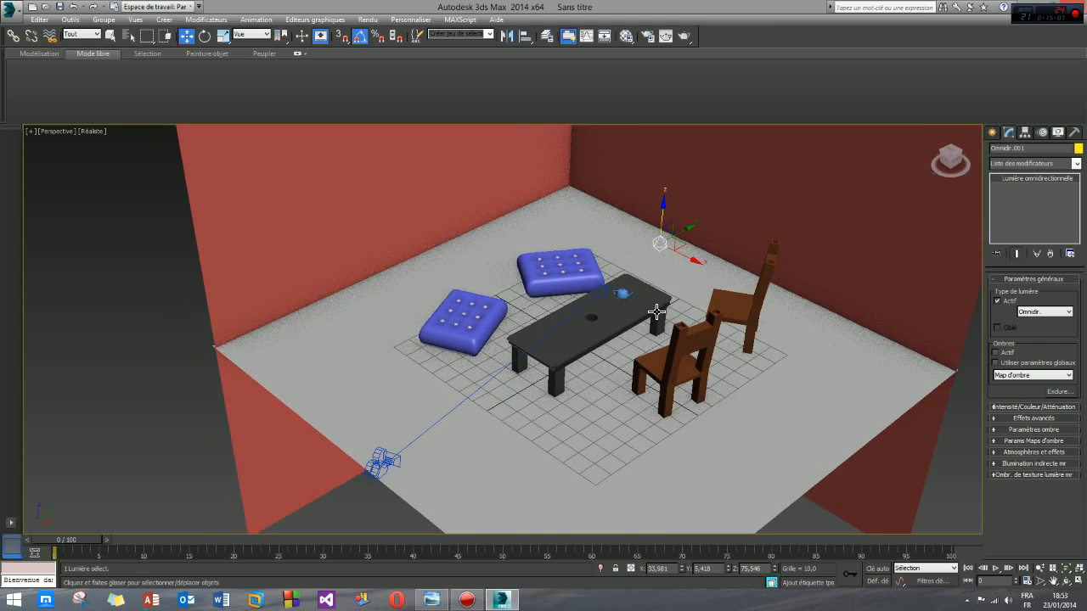
scroll(622, 307, up, 4)
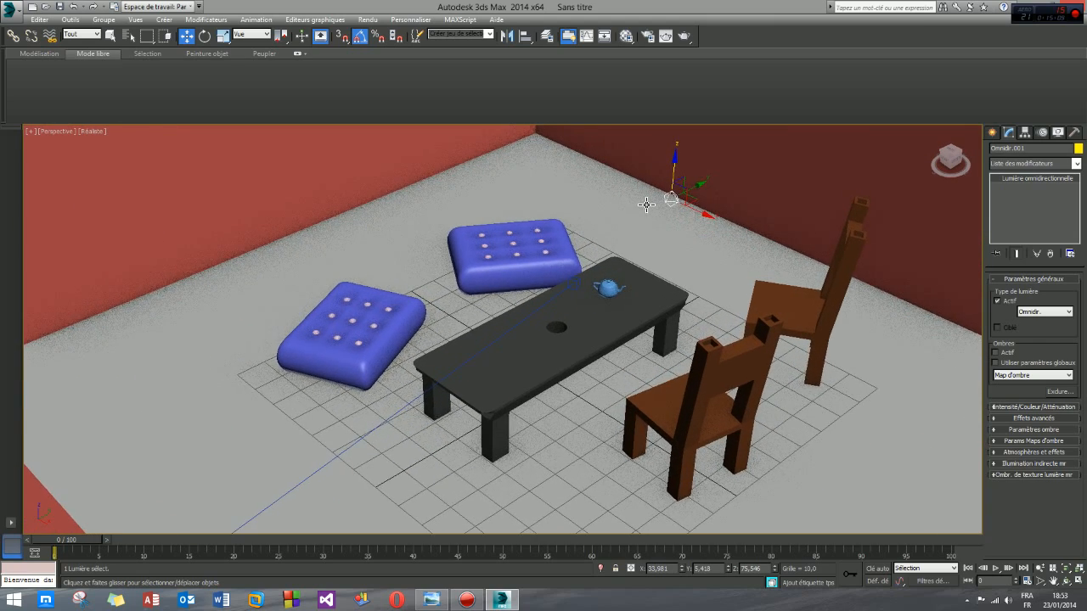
middle_drag(648, 272, 707, 317)
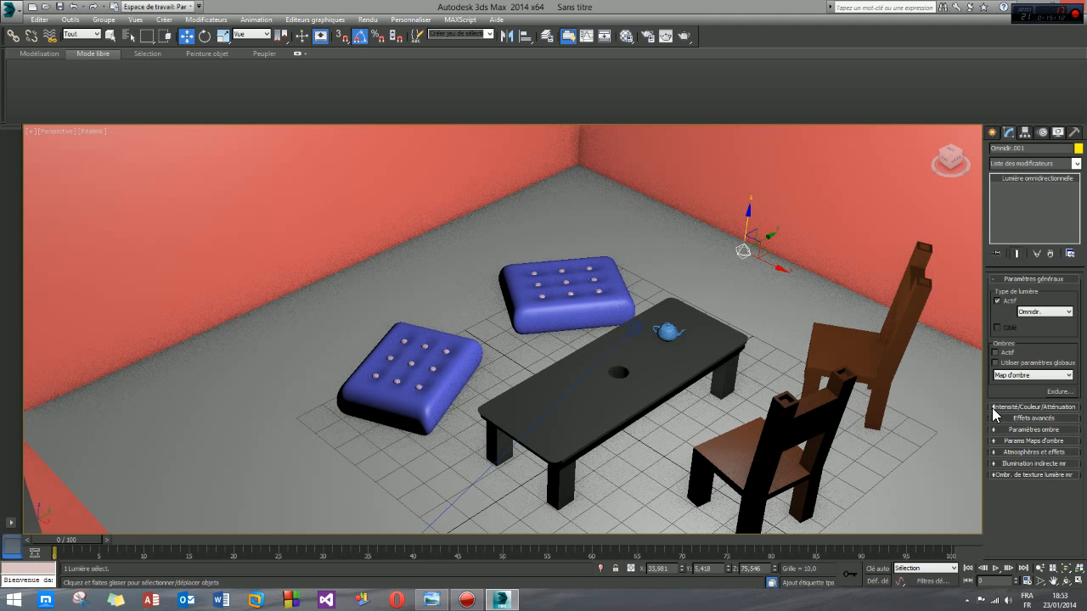
click(991, 407)
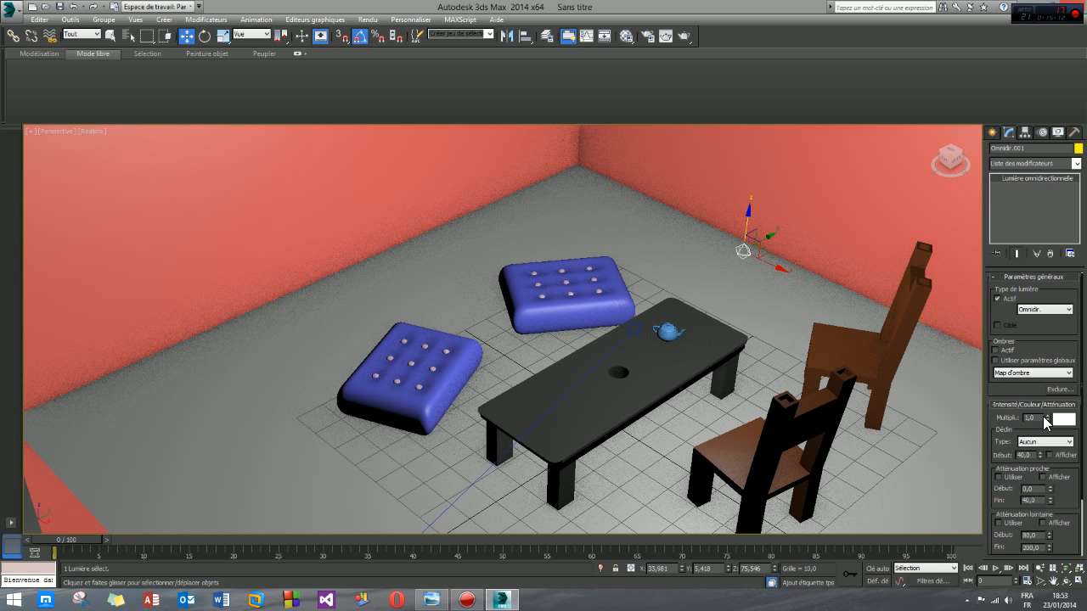
drag(1047, 418, 1051, 451)
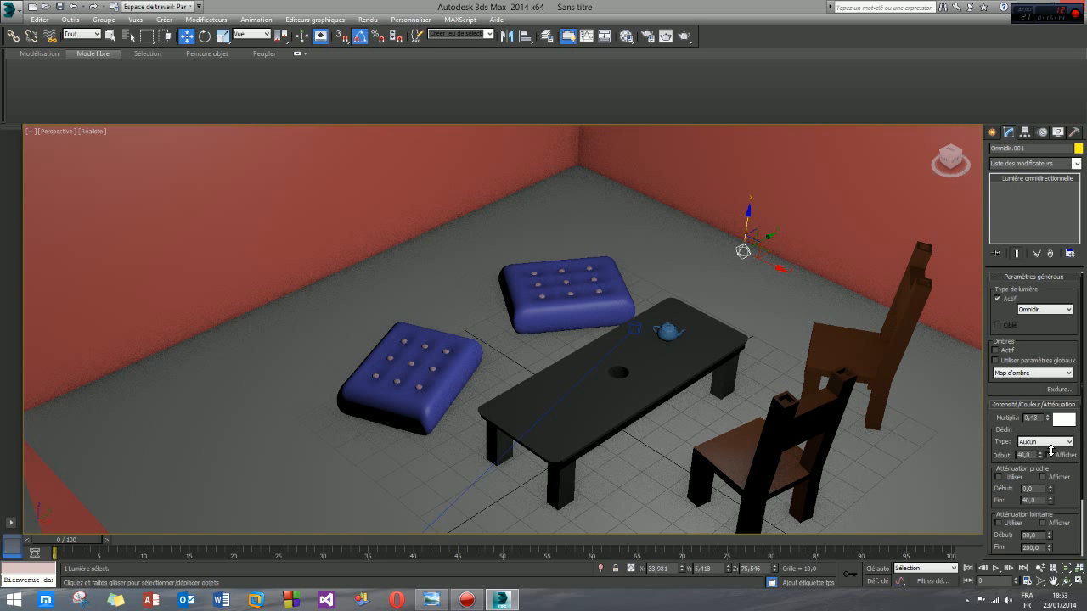
Start a photometric target light and accept the recommended logarithmic exposure control.
alt+middle_drag(702, 358, 759, 317)
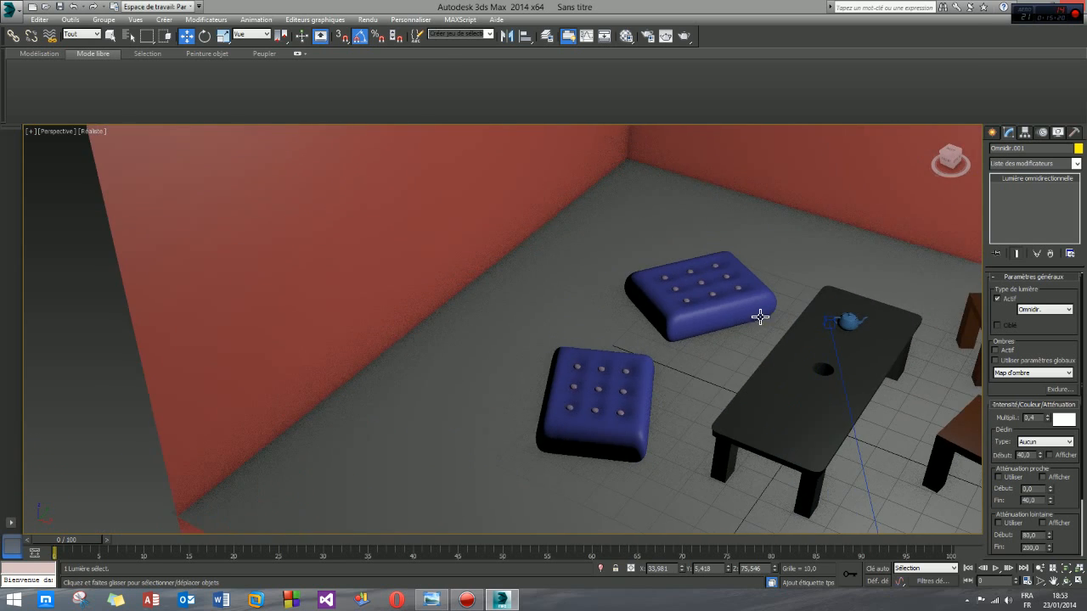
click(993, 132)
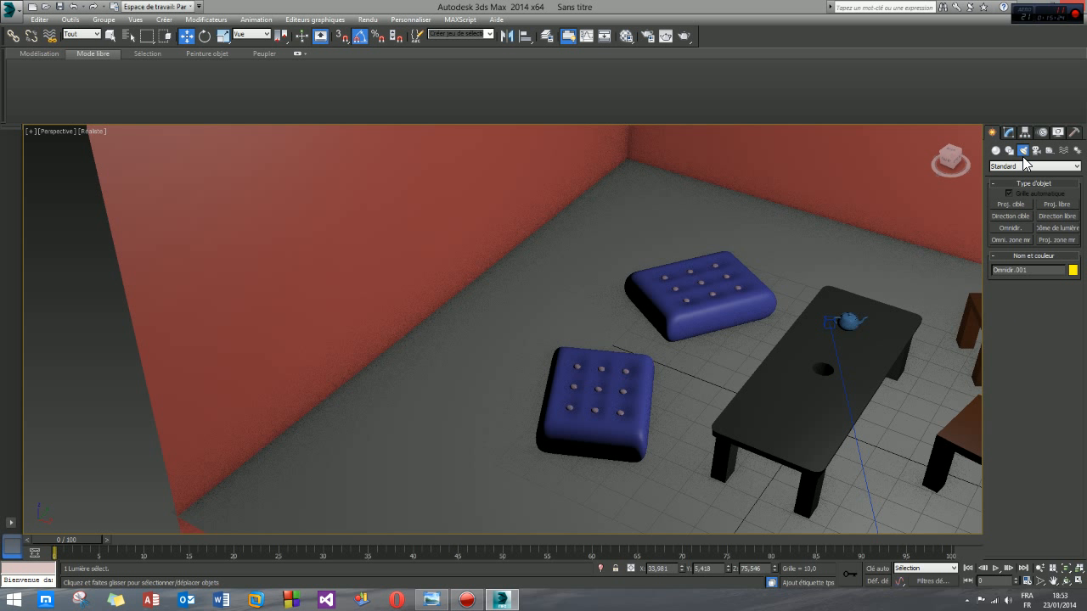
click(1010, 166)
click(1012, 174)
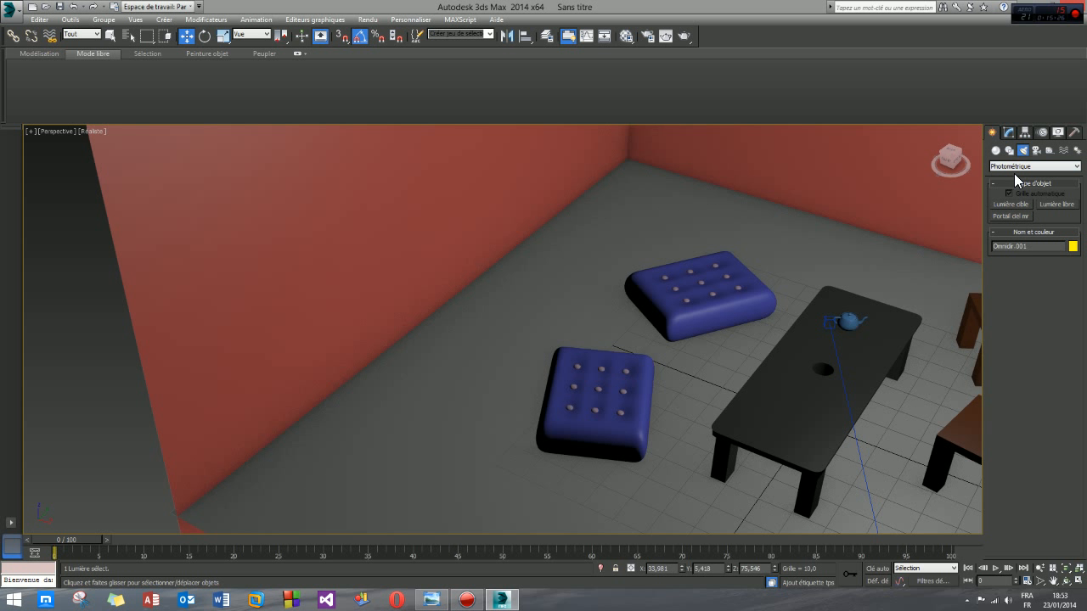
click(1022, 204)
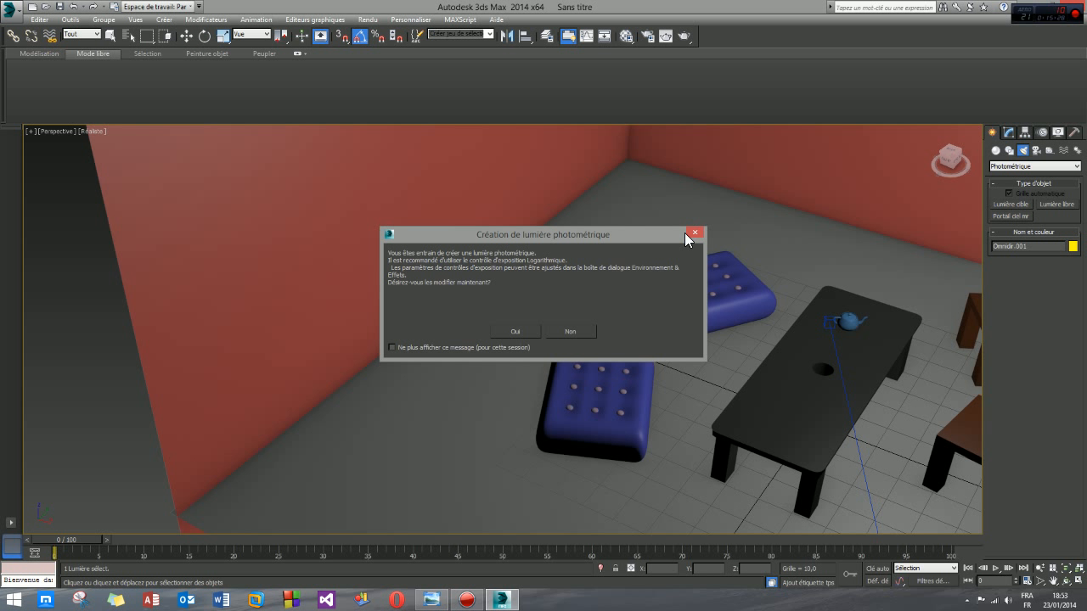
click(514, 328)
middle_drag(583, 440, 574, 381)
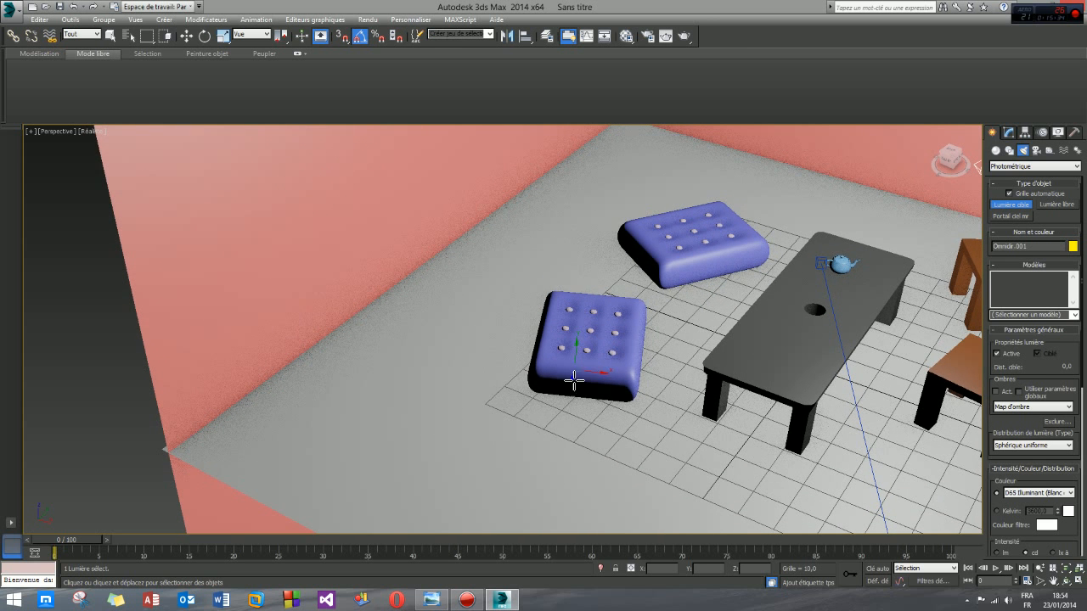
click(519, 424)
click(513, 425)
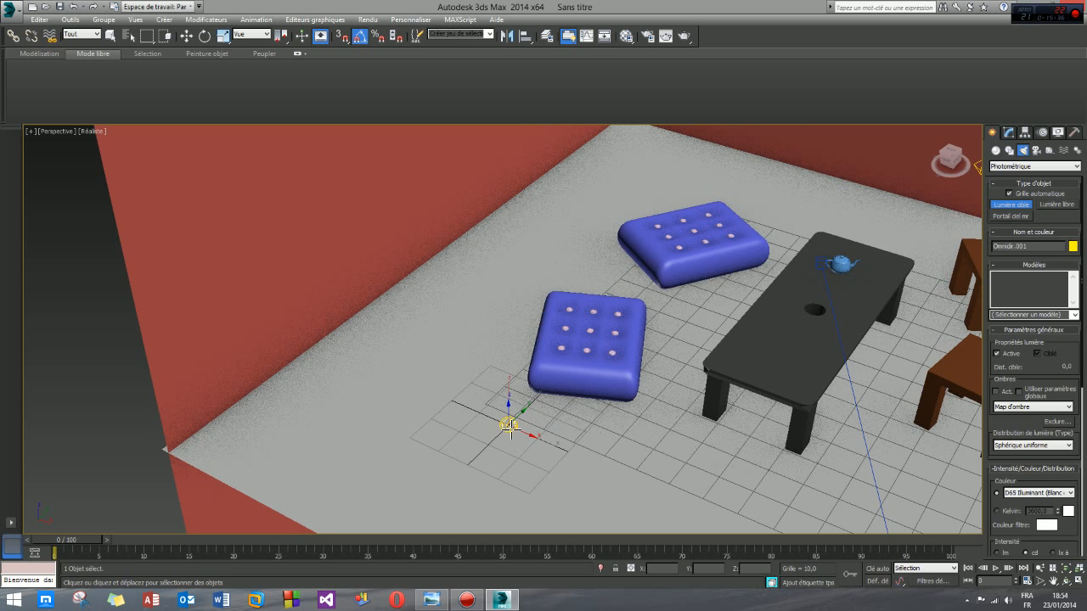
drag(507, 429, 584, 399)
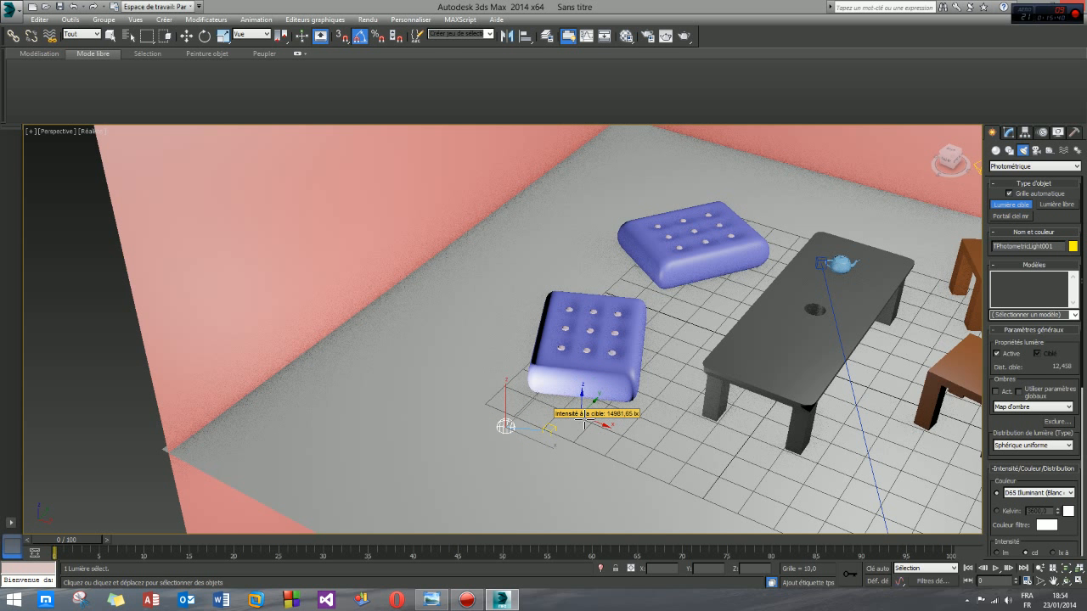
right_click(584, 402)
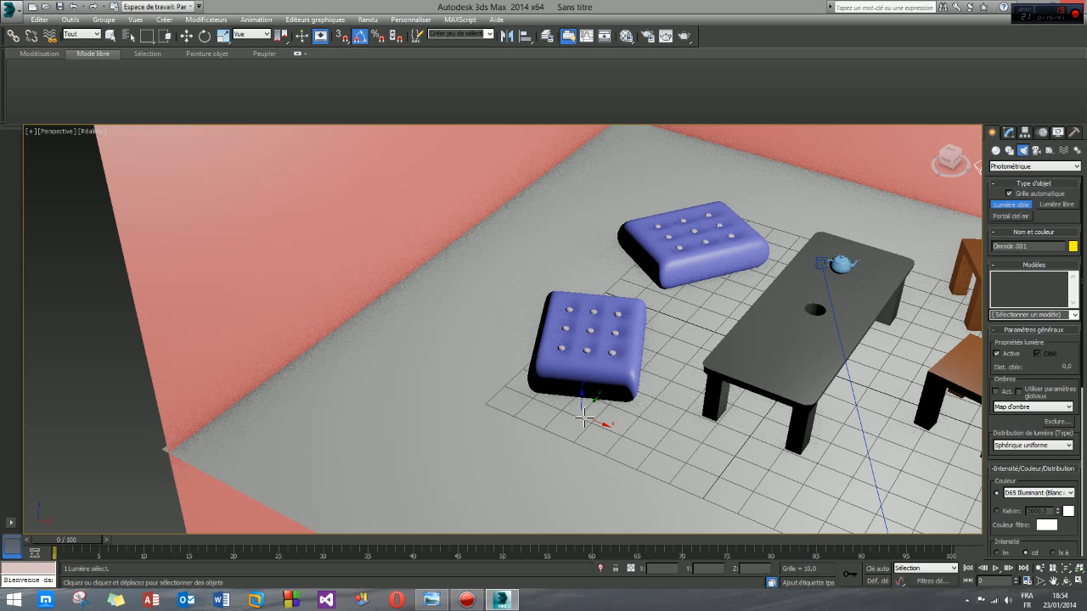
Place a free photometric light near the front cushion and move it to about X -71, Y -89.6, Z 27.9.
click(1046, 205)
click(509, 420)
right_click(619, 437)
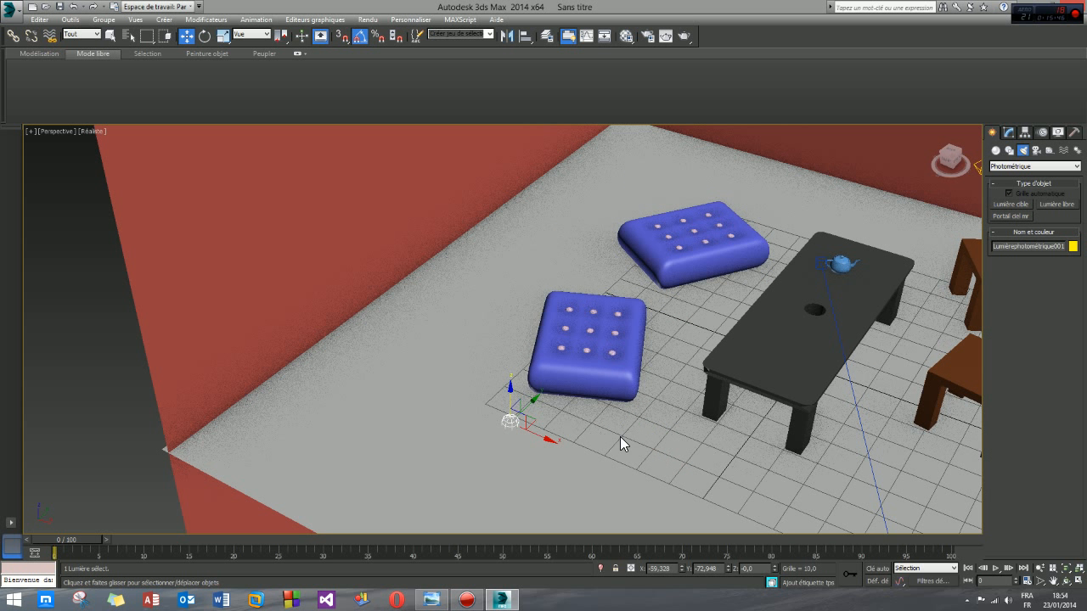
drag(513, 398, 529, 347)
mouse_move(529, 347)
alt+middle_down()
mouse_move(470, 356)
mouse_move(575, 357)
mouse_move(537, 366)
alt+middle_up()
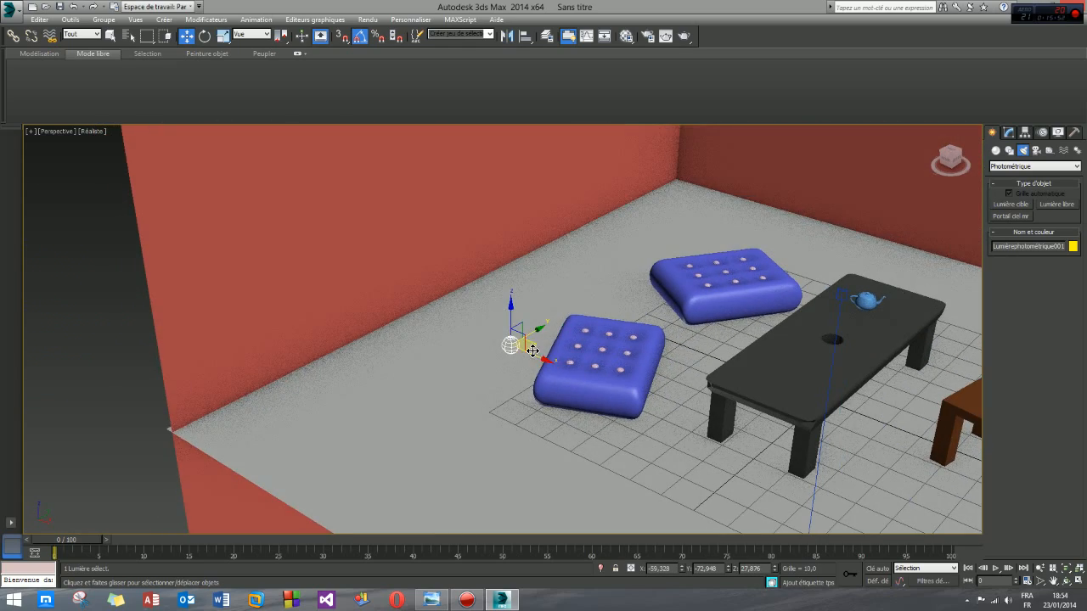
drag(535, 347, 459, 355)
alt+middle_drag(459, 355, 541, 358)
Turn on shadows for the free photometric light and set their type to ray-traced (Lancer de rayon).
click(1008, 133)
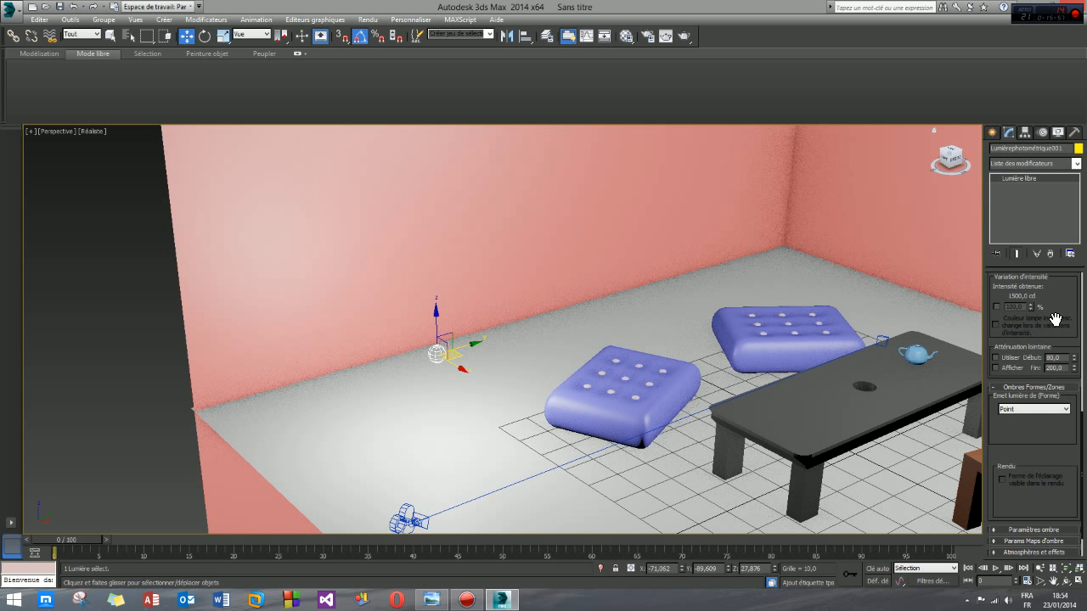
drag(1056, 319, 1028, 586)
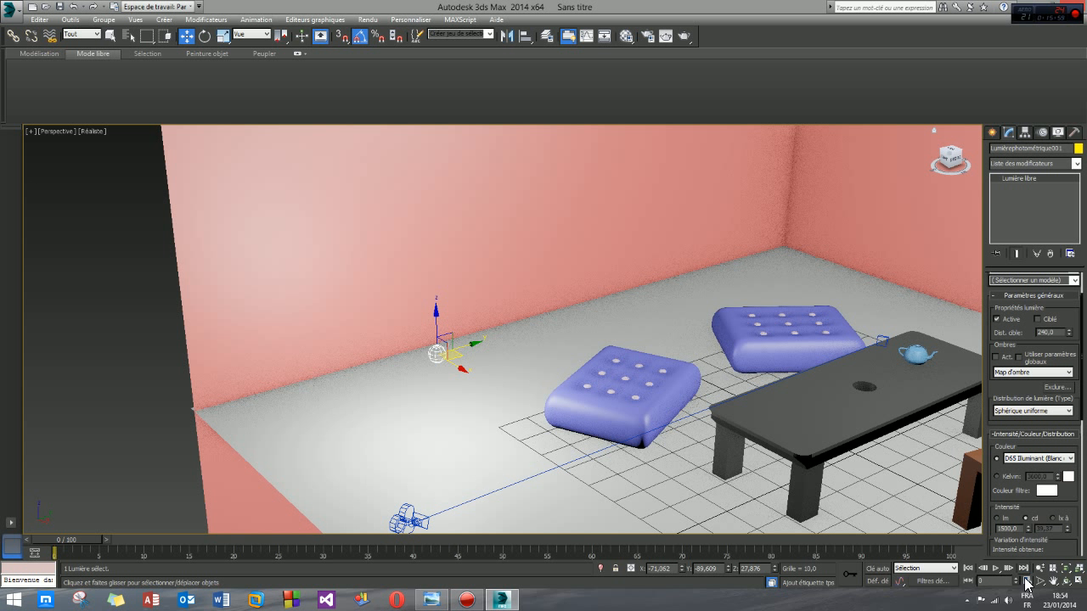
click(997, 357)
click(1018, 373)
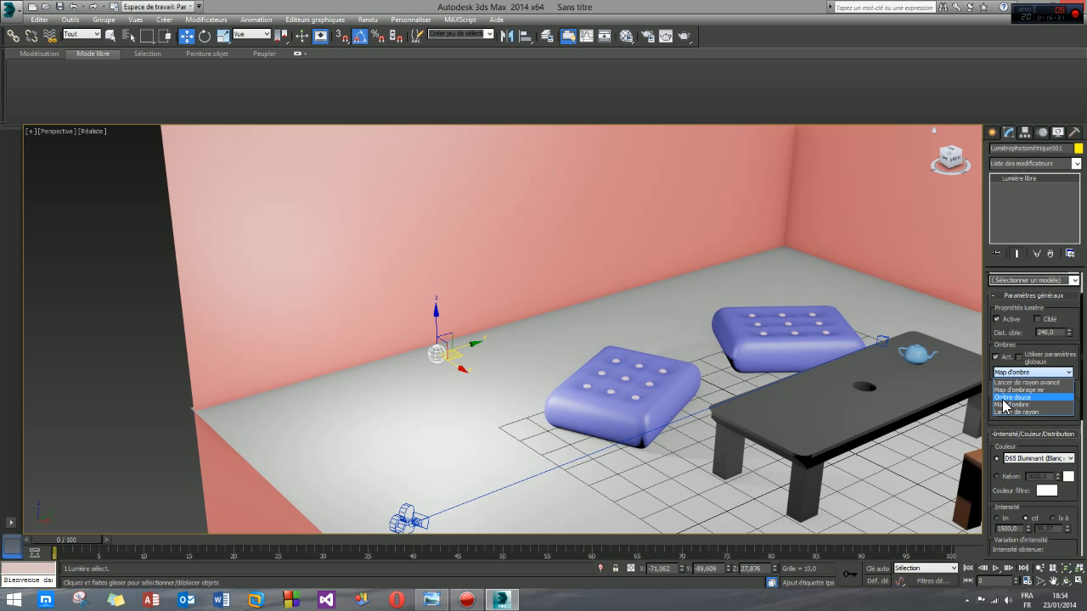
click(1017, 412)
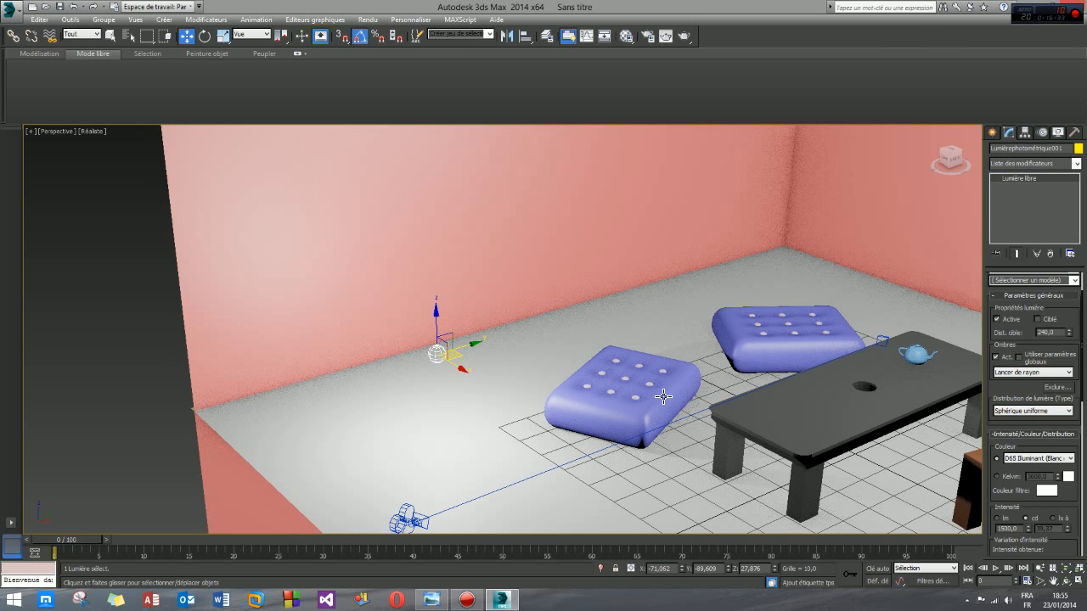
middle_drag(659, 396, 541, 378)
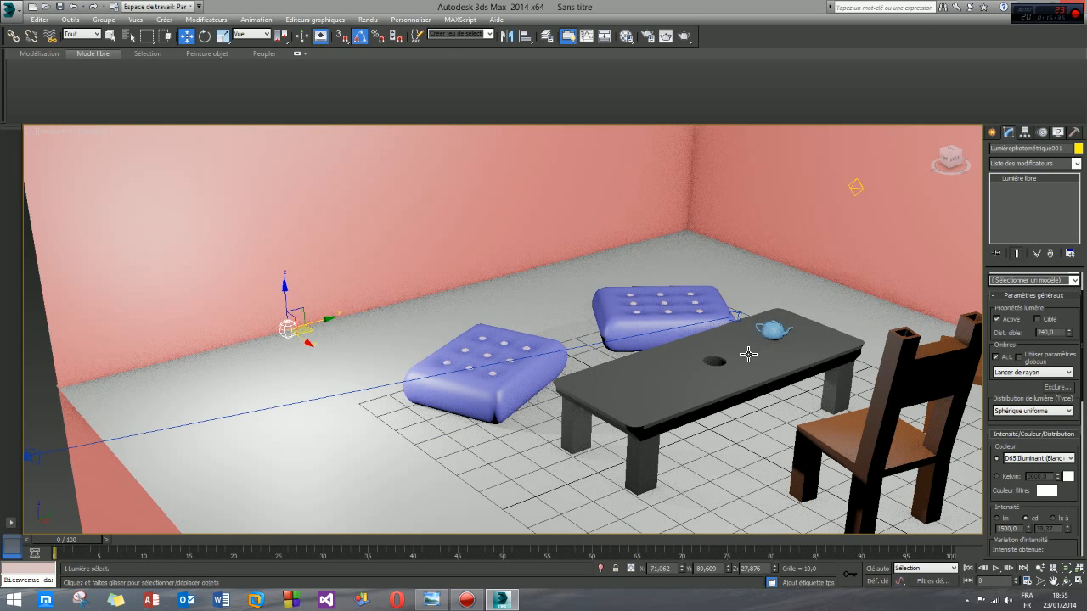
scroll(1072, 317, down, 5)
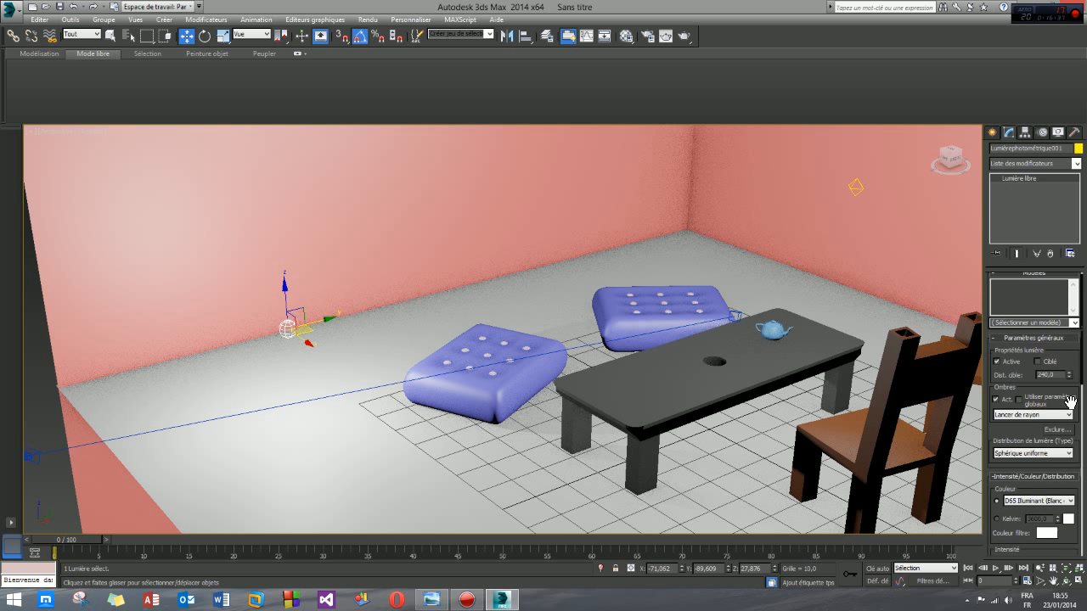
scroll(1067, 304, down, 2)
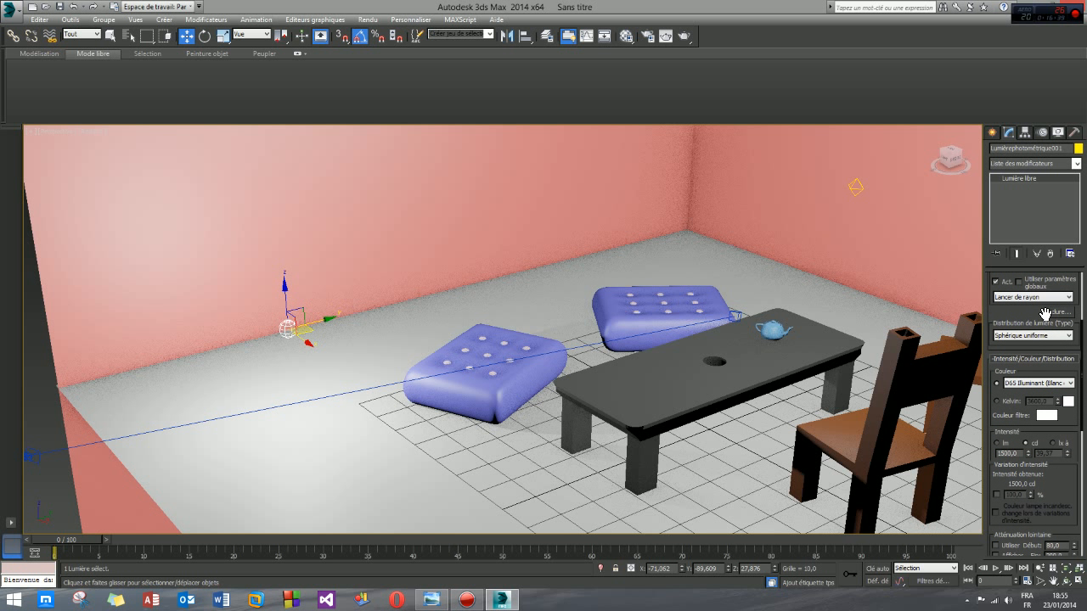
click(1030, 383)
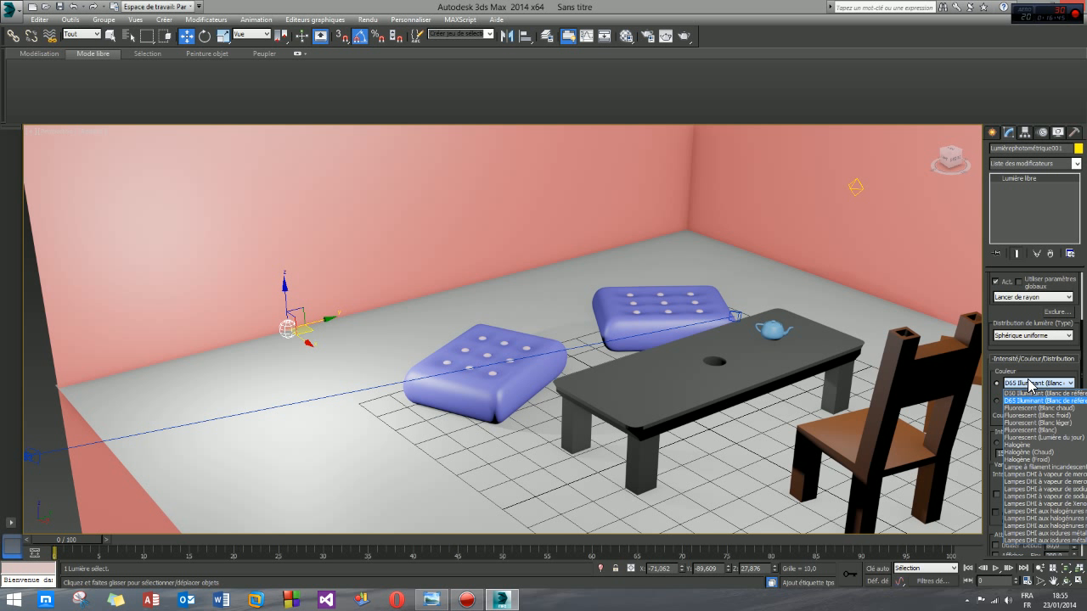
click(1030, 382)
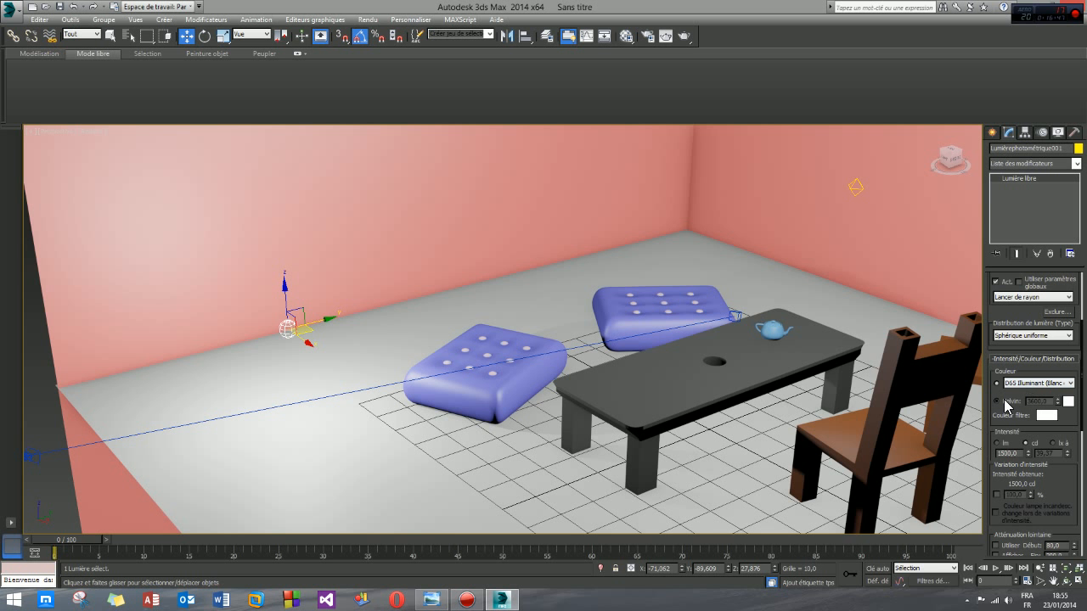
click(1006, 404)
double_click(1031, 401)
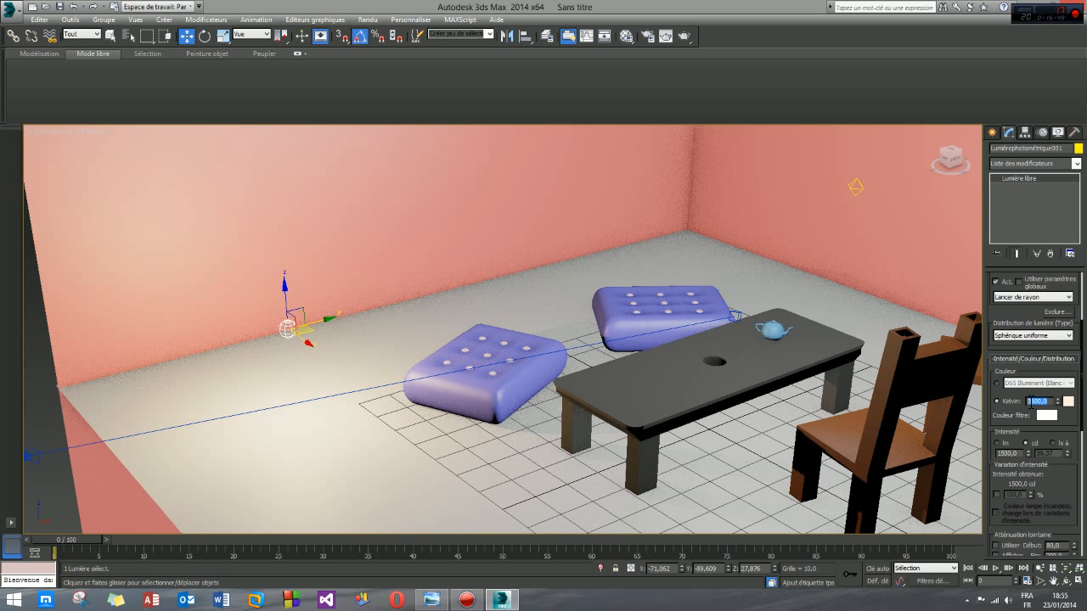
click(998, 383)
Set the free photometric light's colour preset to Halogène (Chaud).
click(1031, 383)
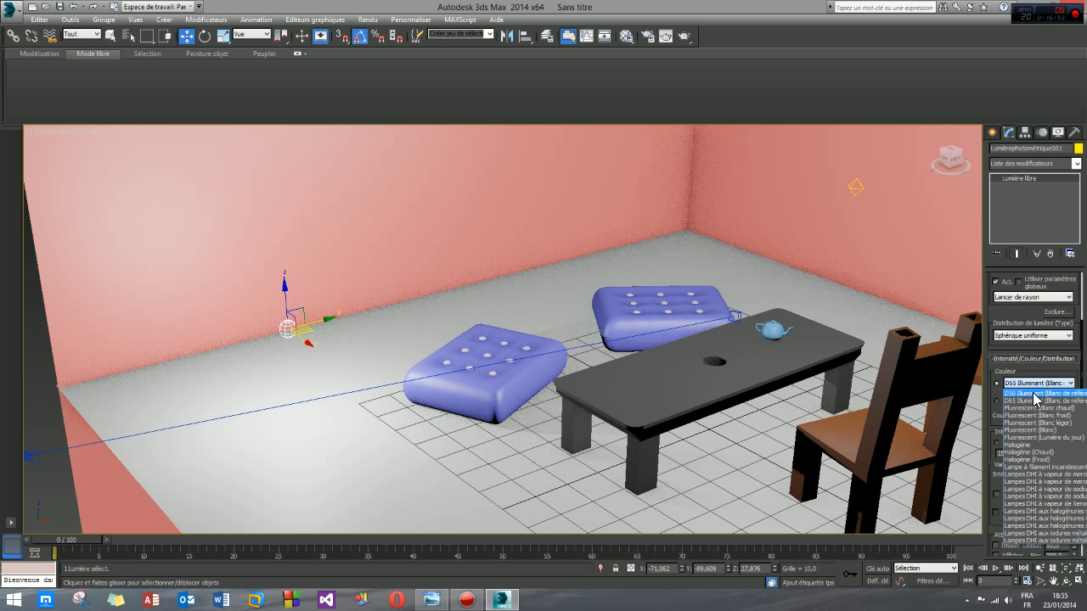
click(1025, 452)
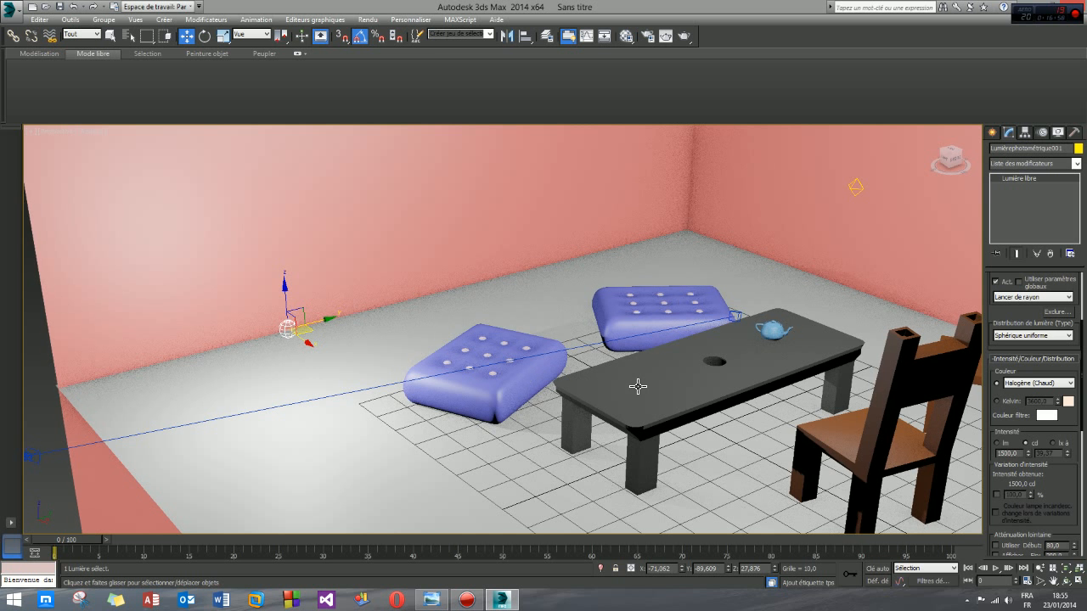
middle_drag(638, 383, 626, 381)
Show all four viewports, render a test image of the Caméra001 view, and close the render window.
key(alt+w)
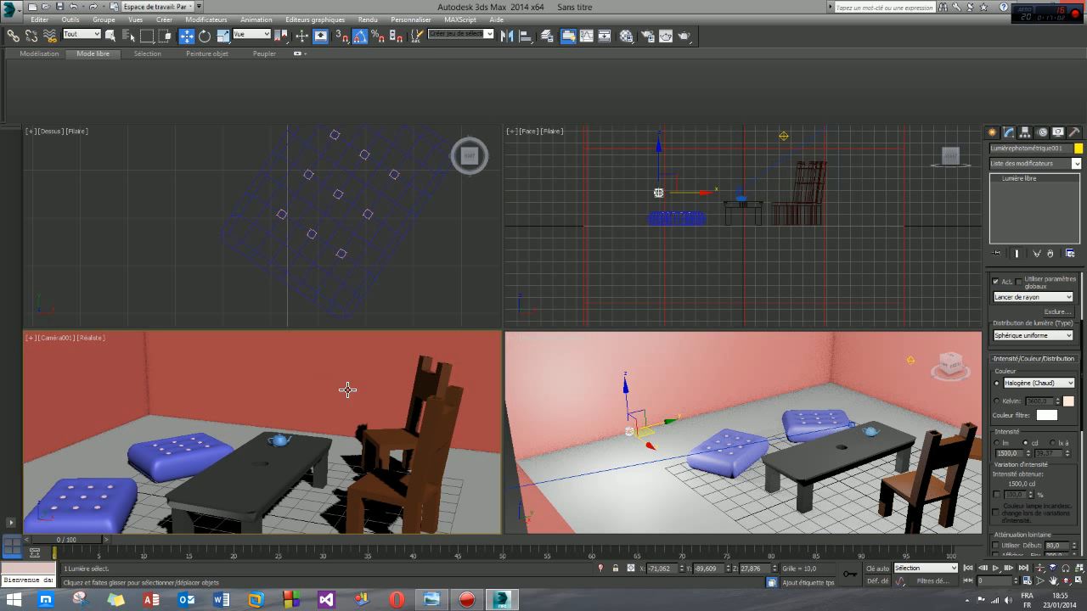
click(682, 39)
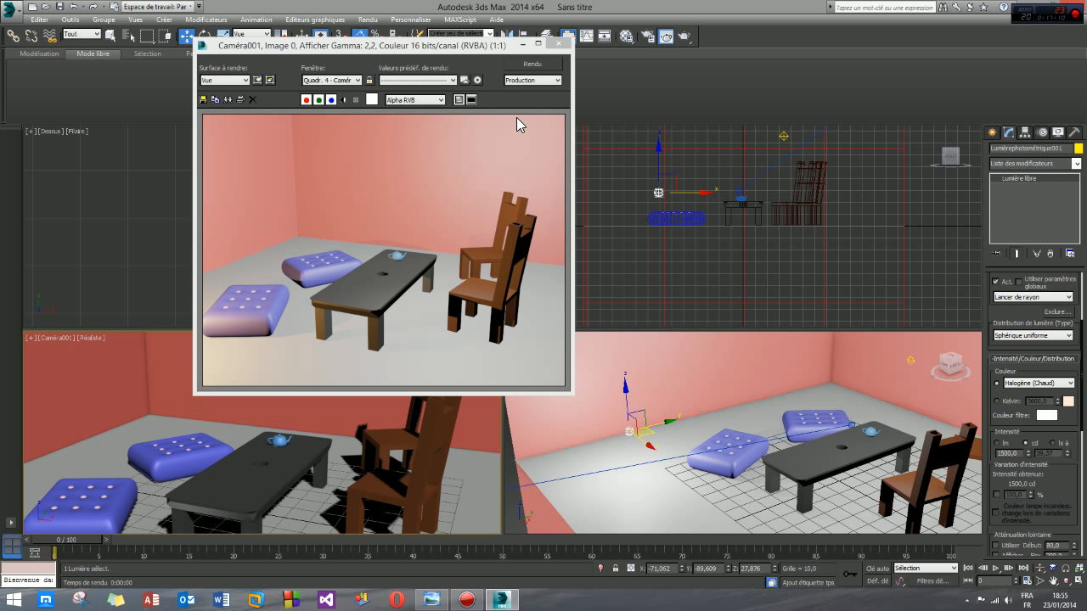
click(557, 45)
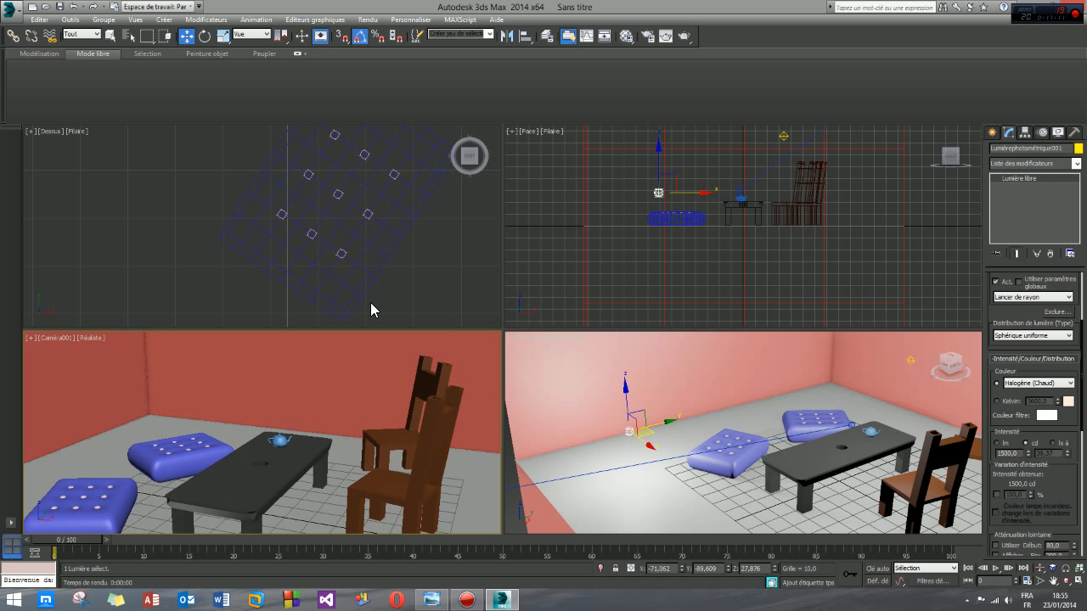
Select the omni light above the furniture and lower its intensity multiplier to 0.02.
click(909, 367)
click(909, 365)
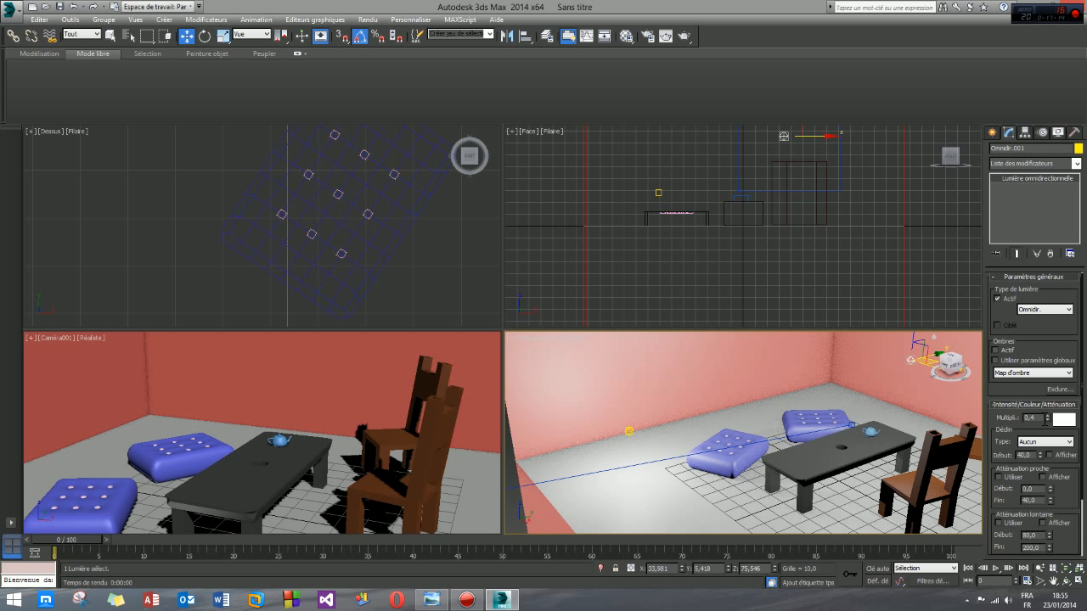
drag(1051, 422, 1051, 441)
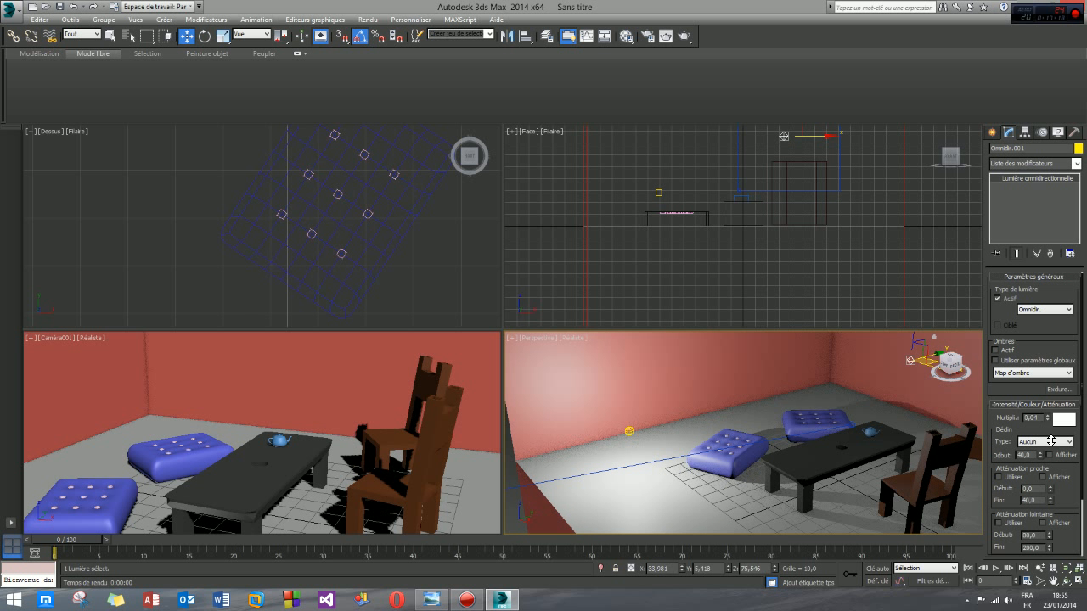
click(1048, 421)
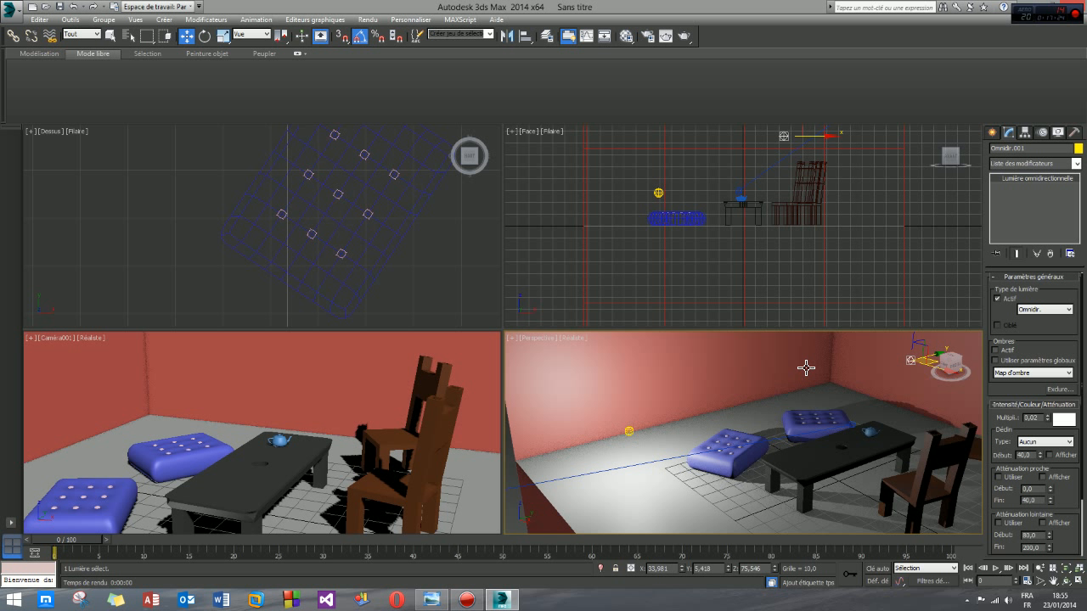
Render the Caméra001 view again to examine the dimmed omni lighting, and close the render window.
right_click(313, 360)
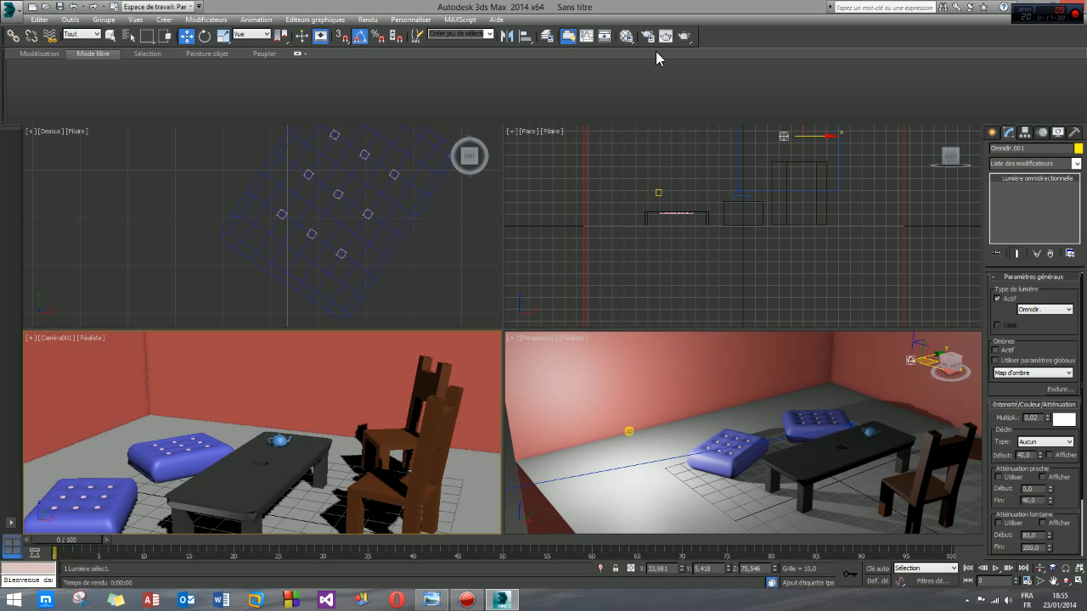
click(683, 34)
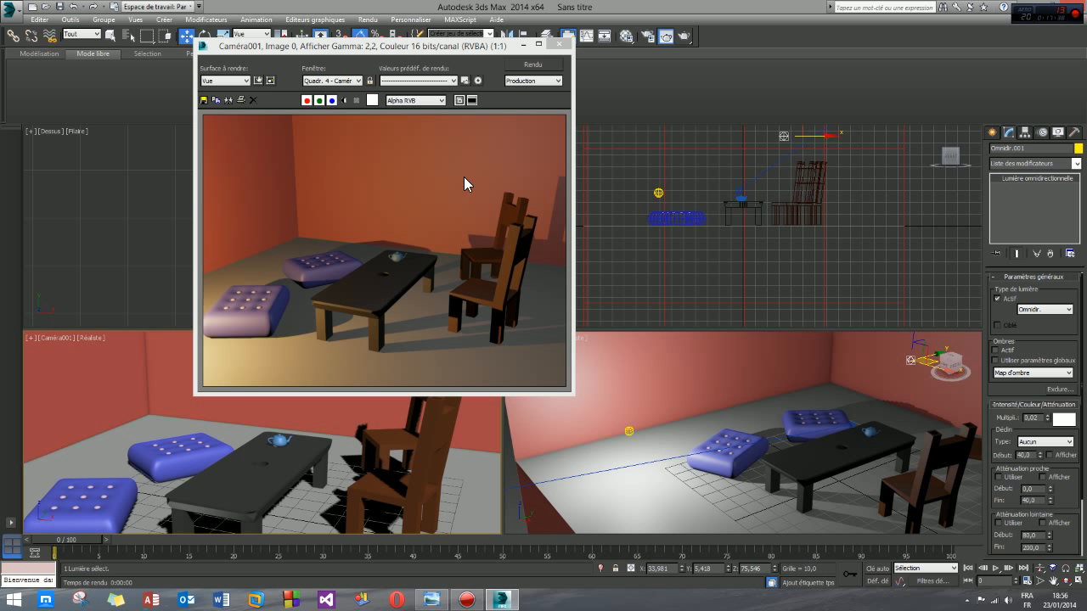
click(556, 46)
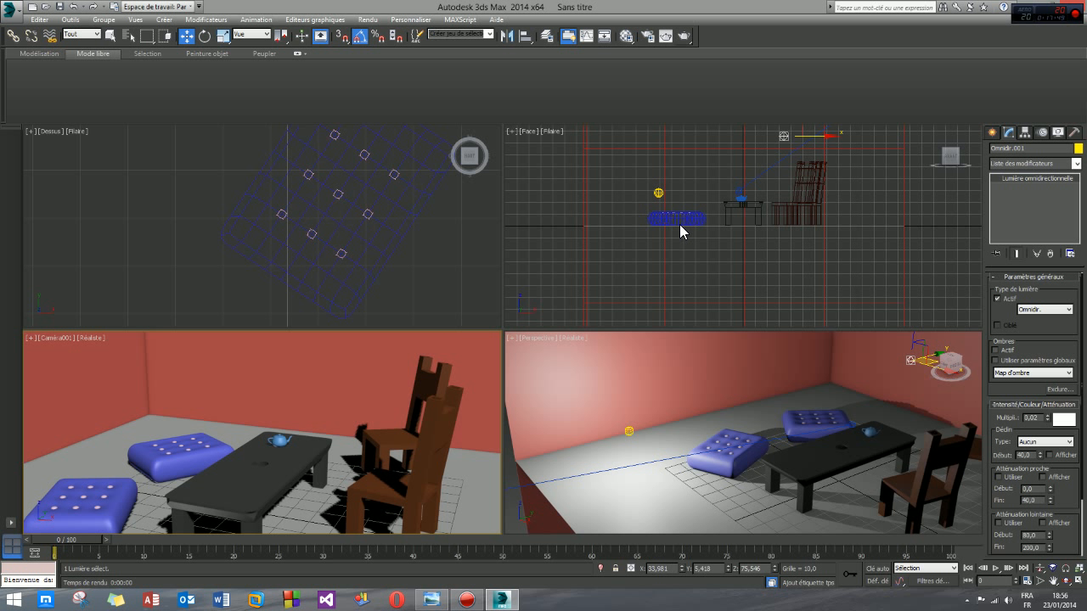
Open the render setup and set the output size to the HDTV (vidéo) preset at 1920 × 1080.
click(647, 38)
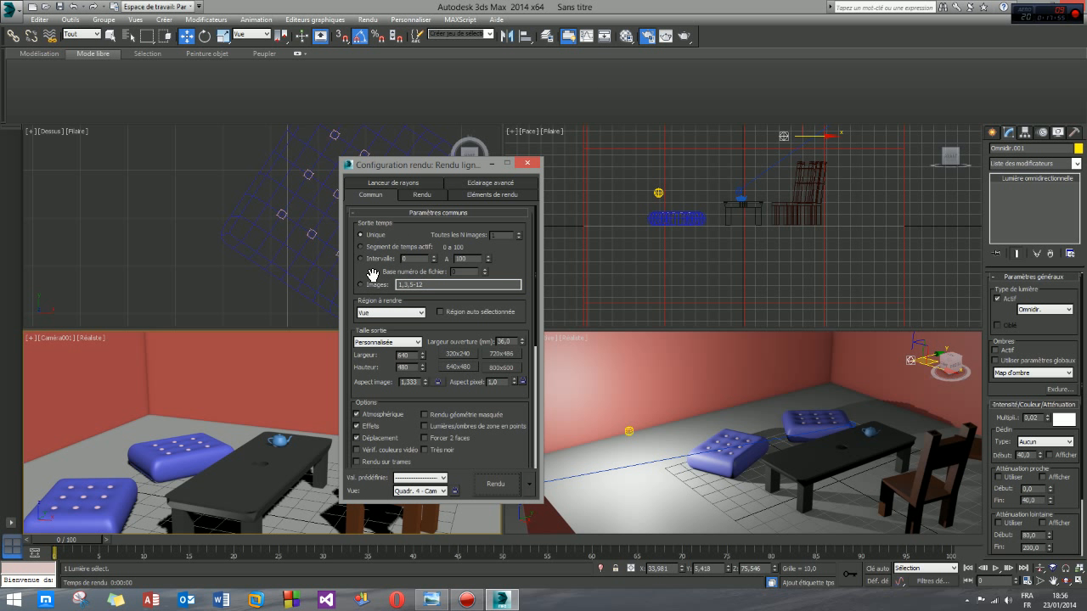
drag(372, 274, 378, 170)
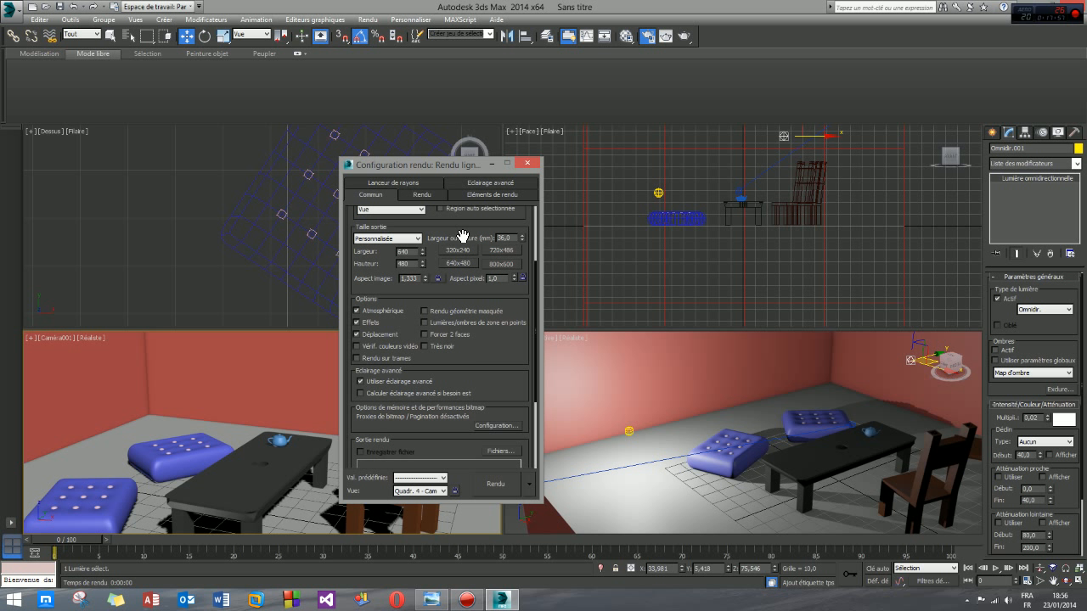
click(416, 239)
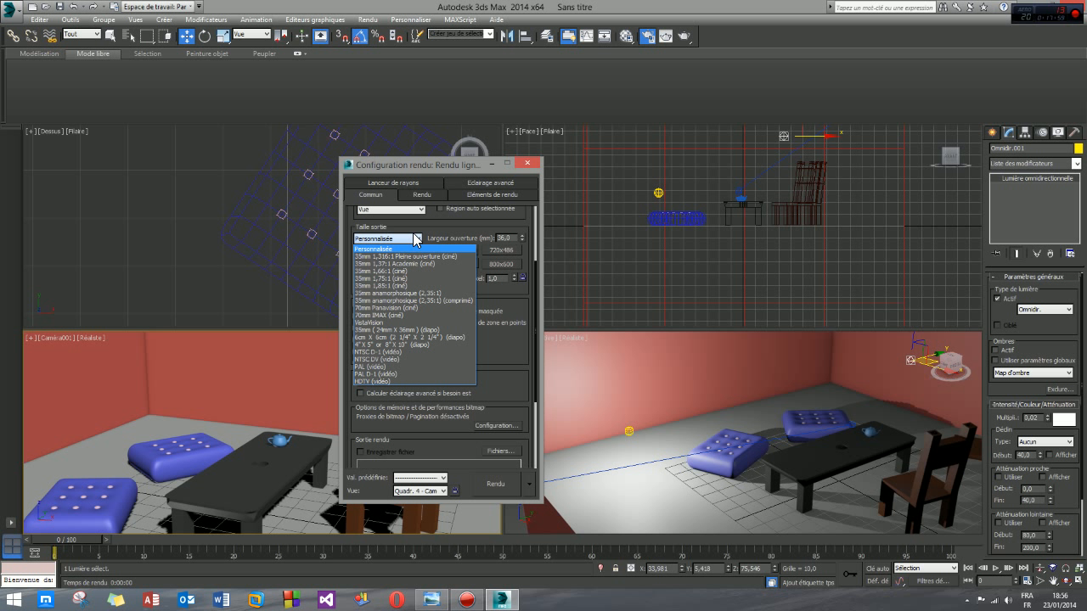
click(380, 381)
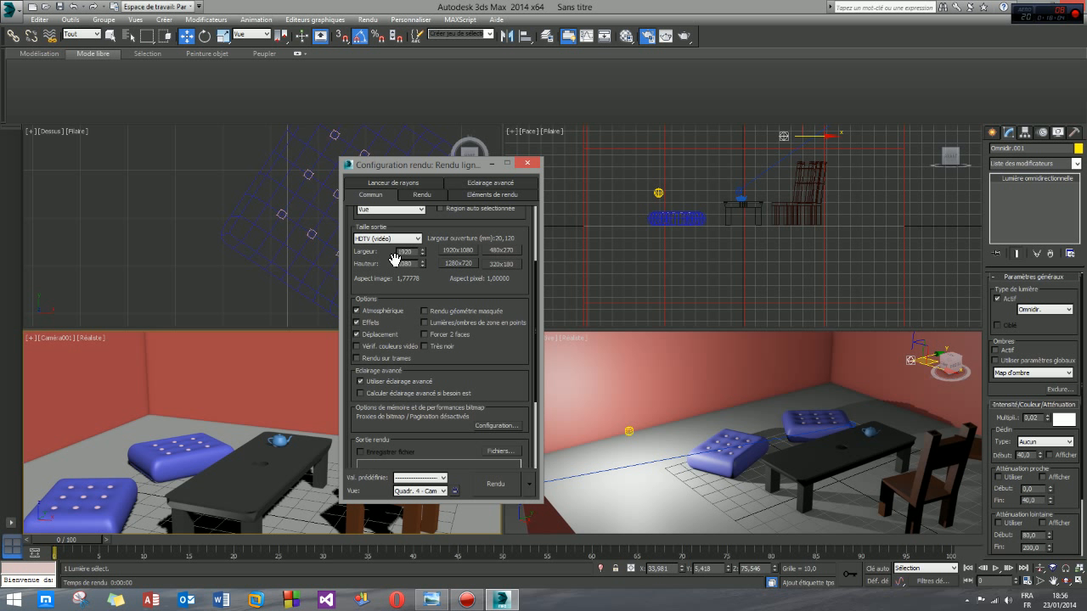
Set the render output to save on the desktop as a BMP file named tuto with RGB 24-bit colour.
drag(509, 353, 504, 213)
click(503, 335)
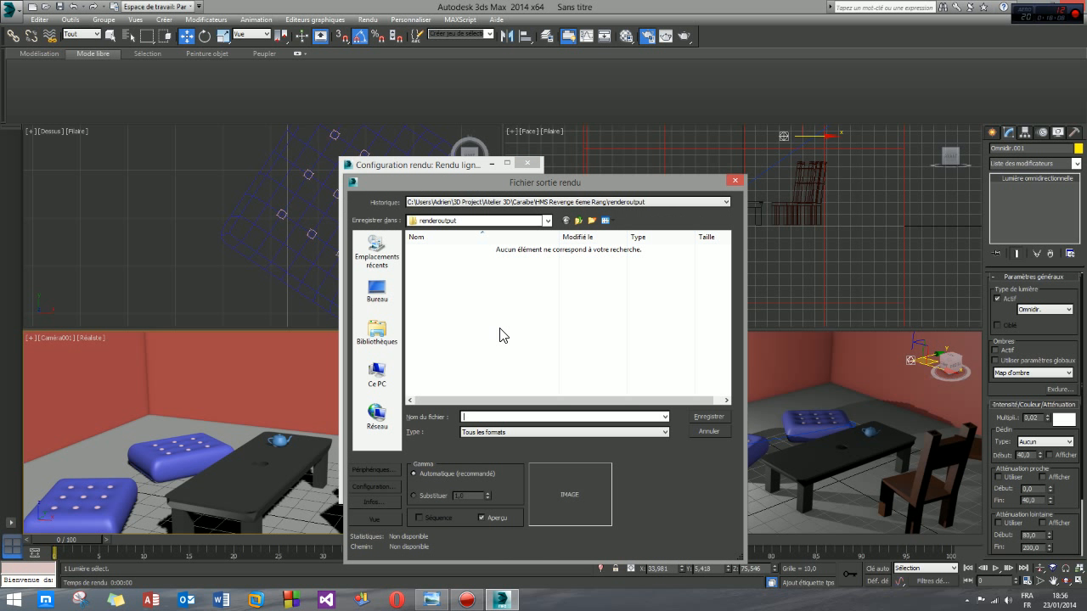
click(374, 294)
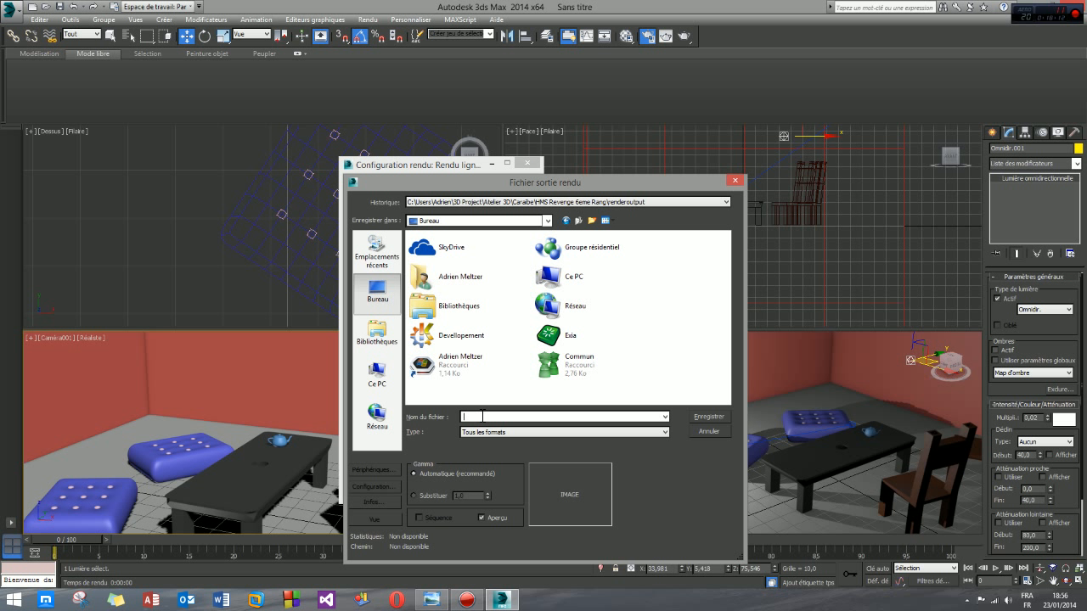
text(tuto)
click(514, 434)
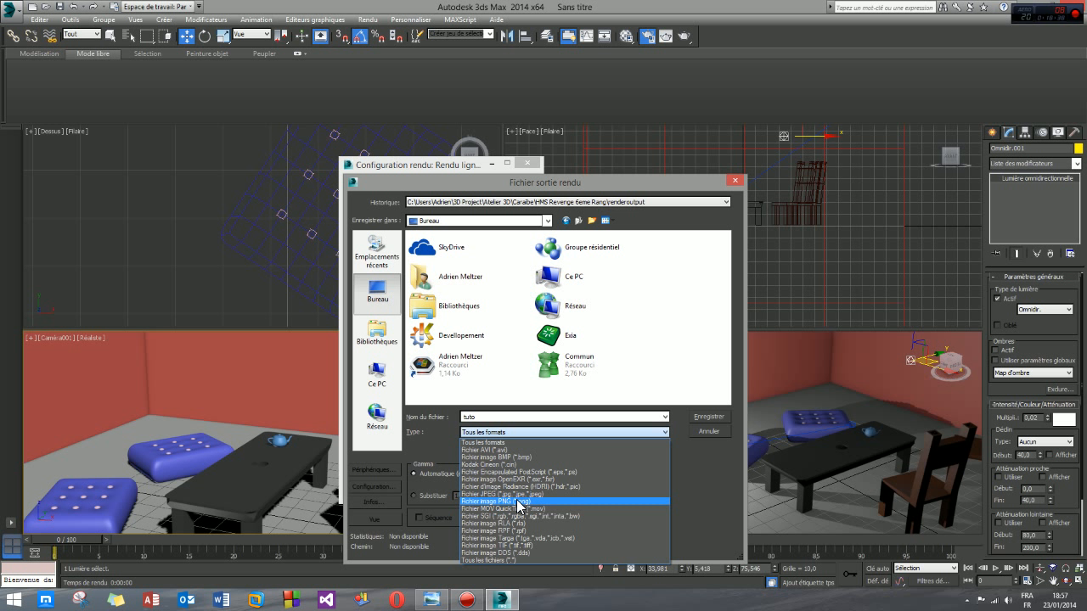
click(536, 457)
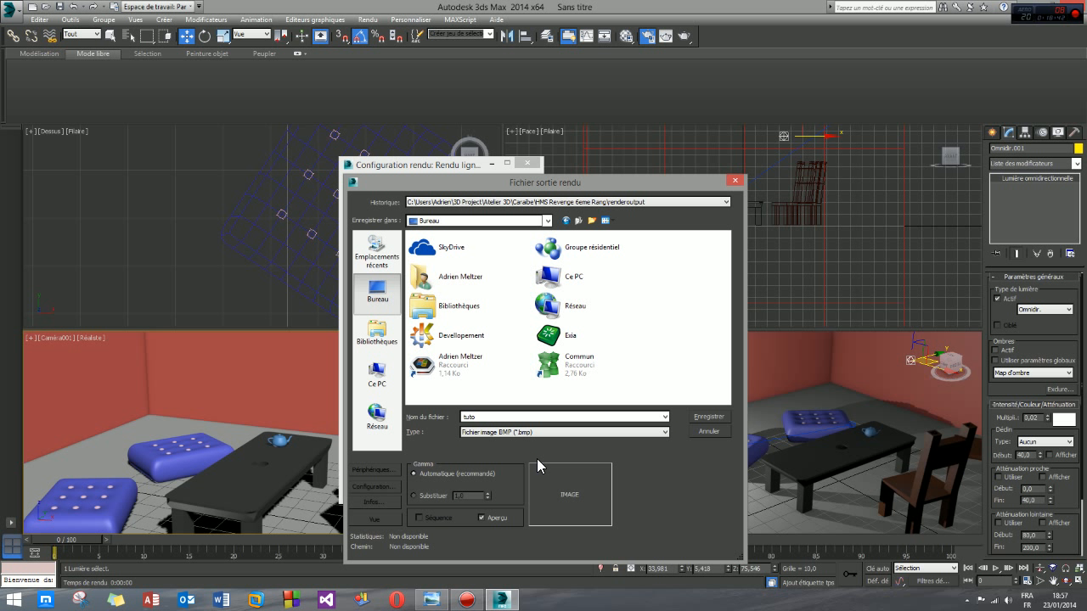
click(705, 419)
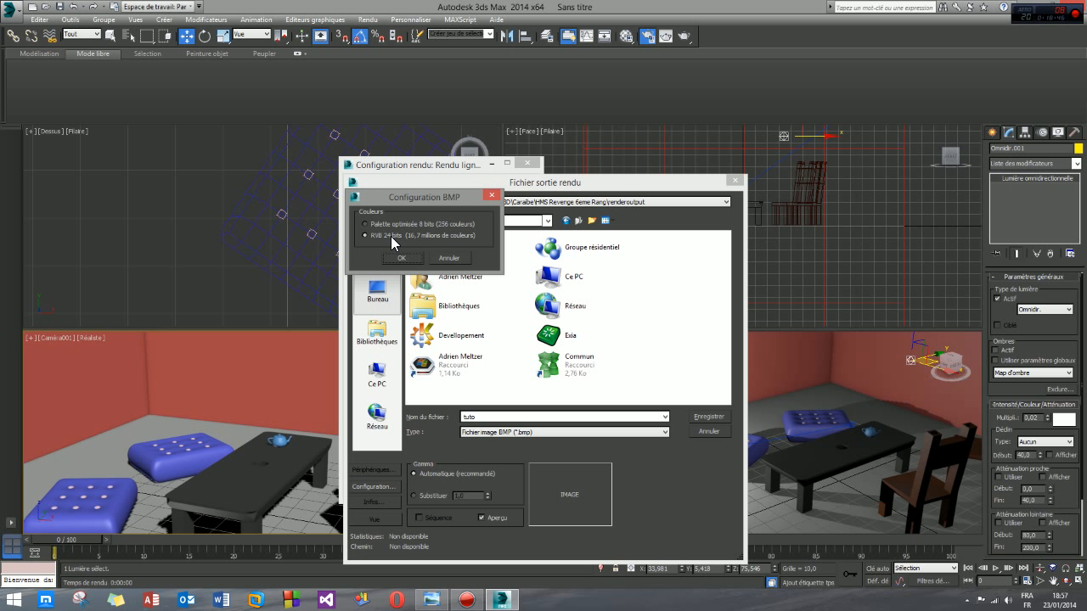
click(404, 258)
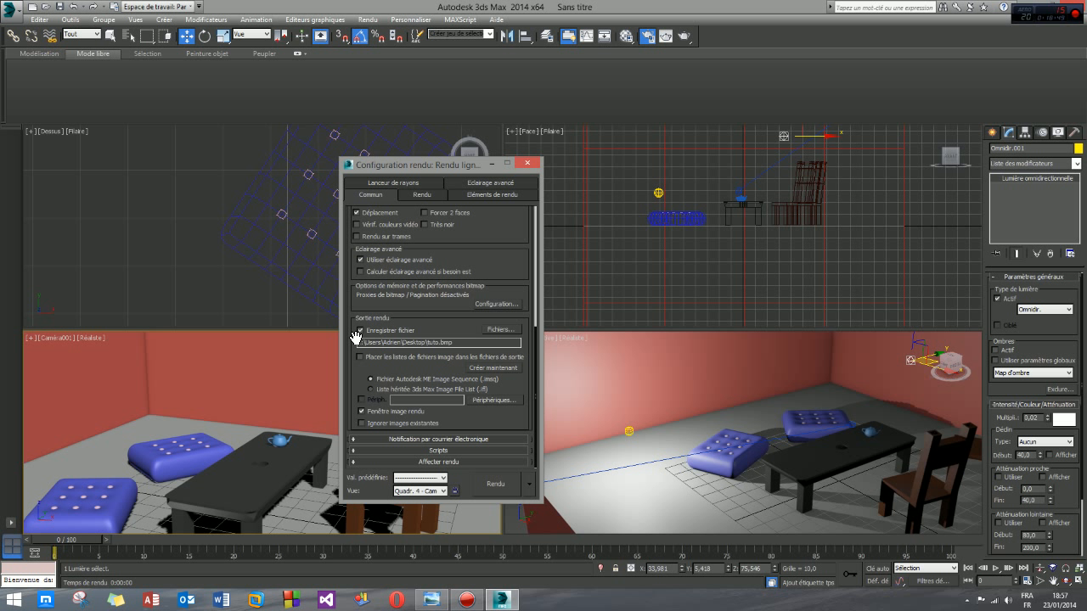
Choose the Caméra001 view as the render source, render the final image, and minimize the render window.
click(439, 491)
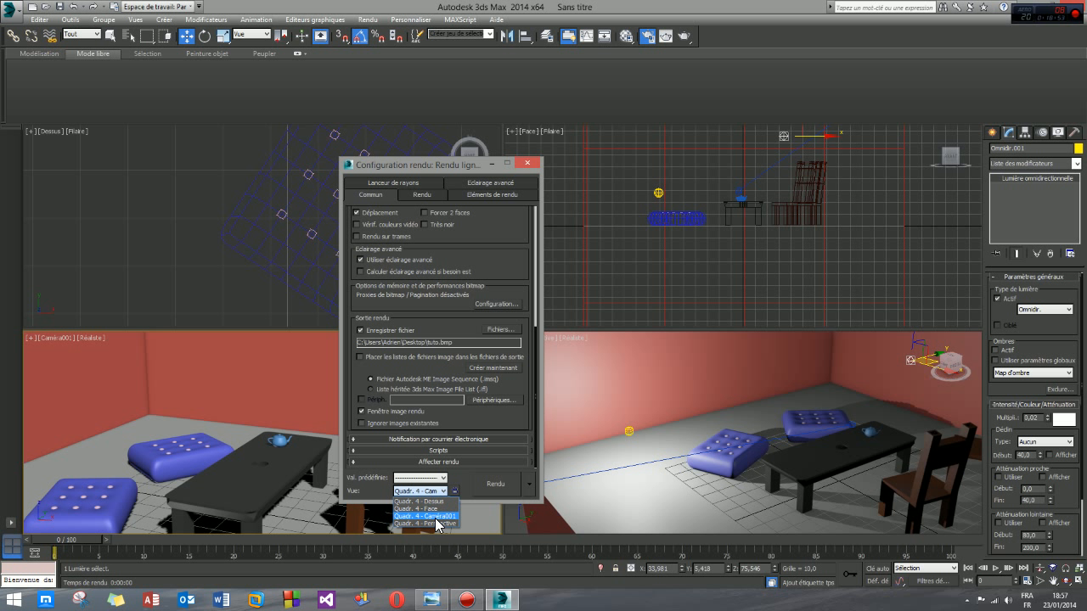
click(450, 517)
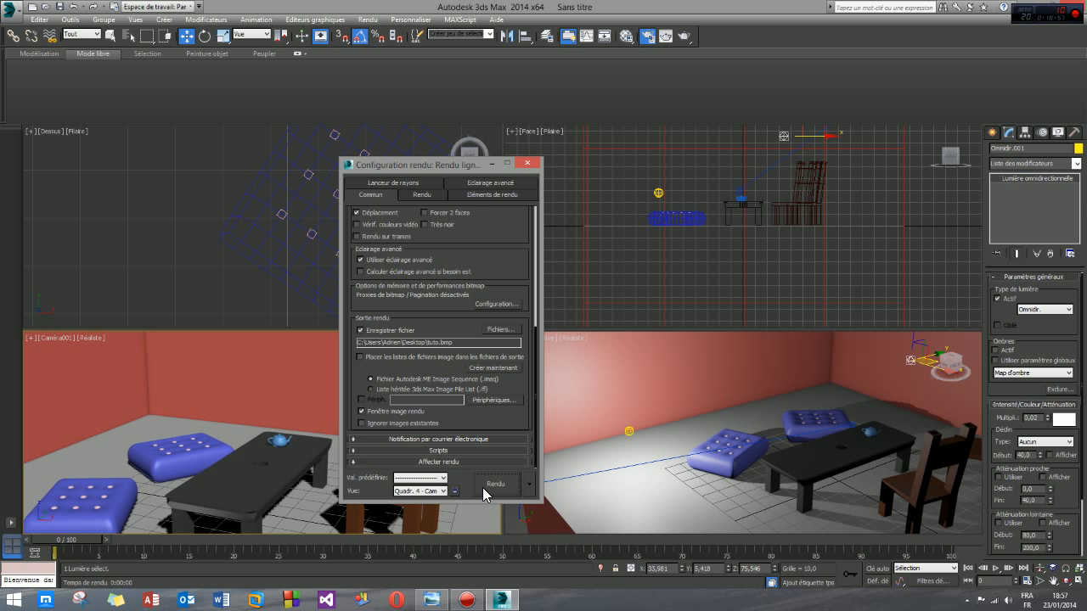
click(495, 484)
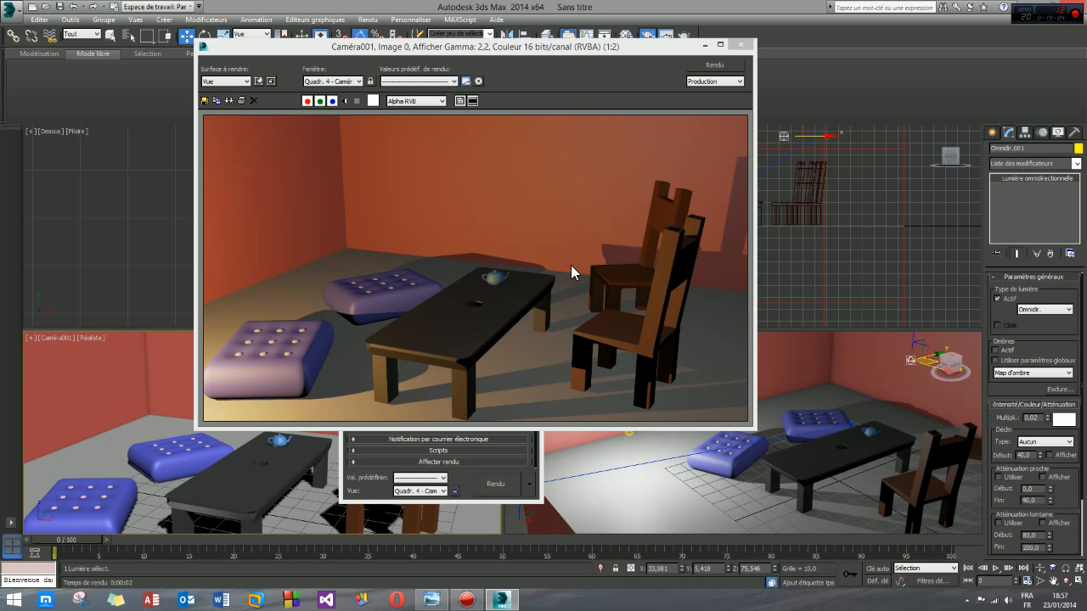
click(703, 44)
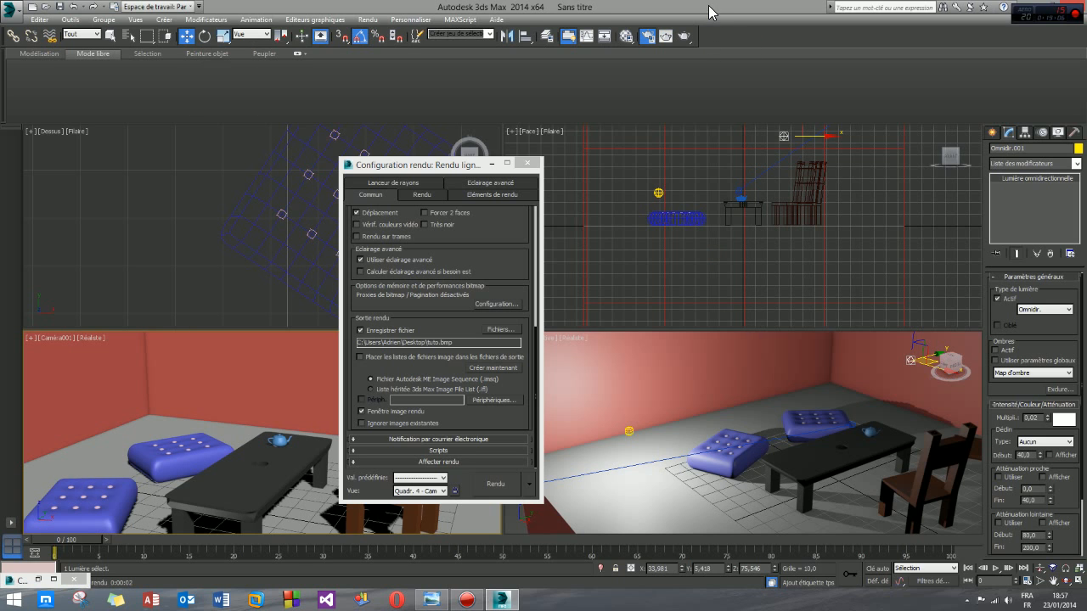
Uncover the desktop to check the saved tuto.bmp, restore the full-screen program window, and minimize the render setup.
drag(710, 12, 588, 121)
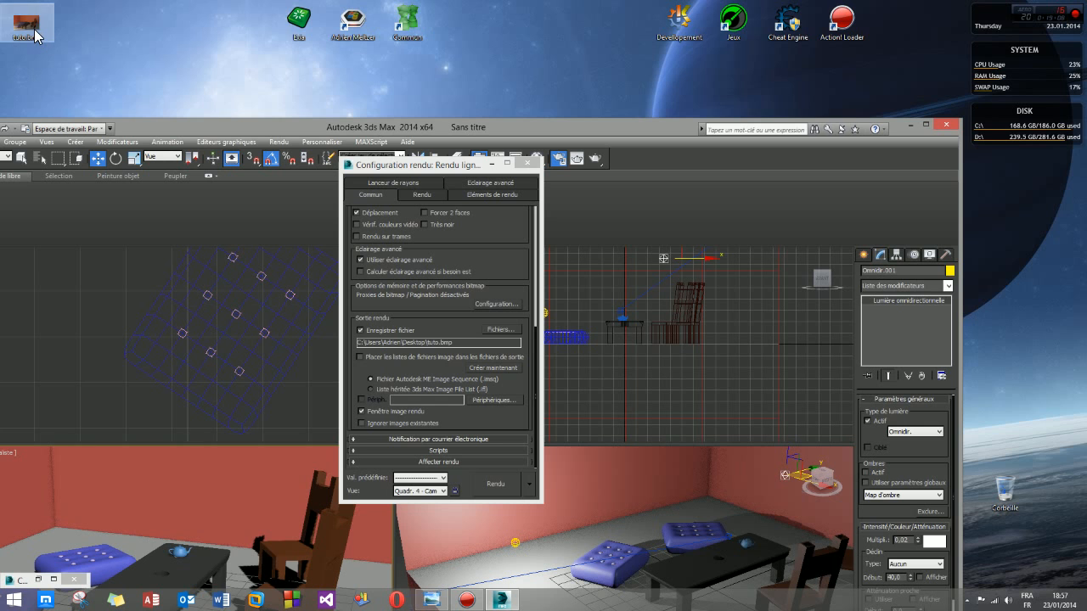
click(36, 34)
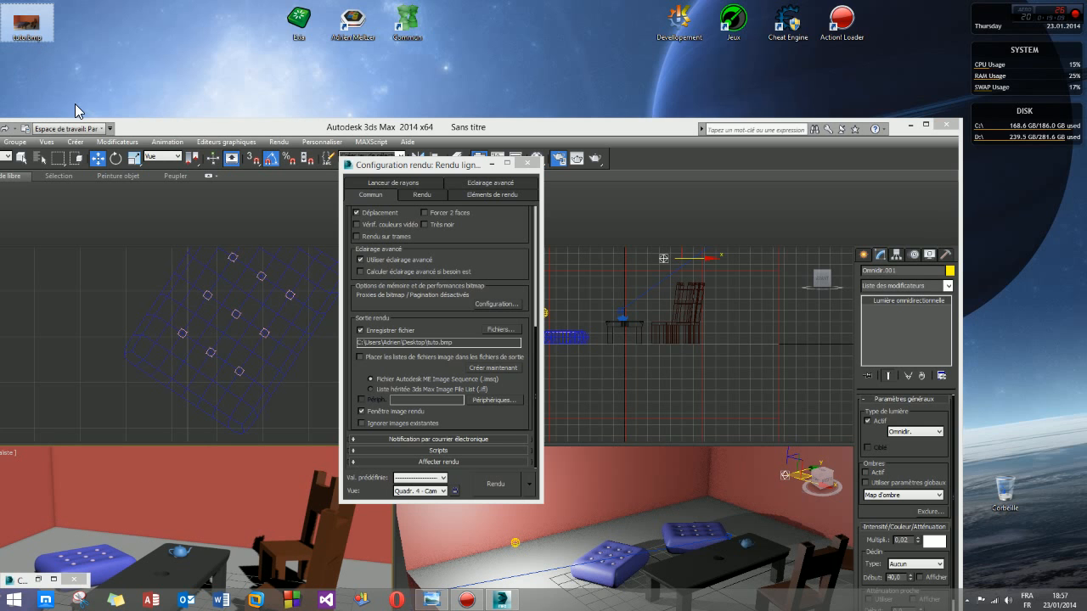
double_click(413, 127)
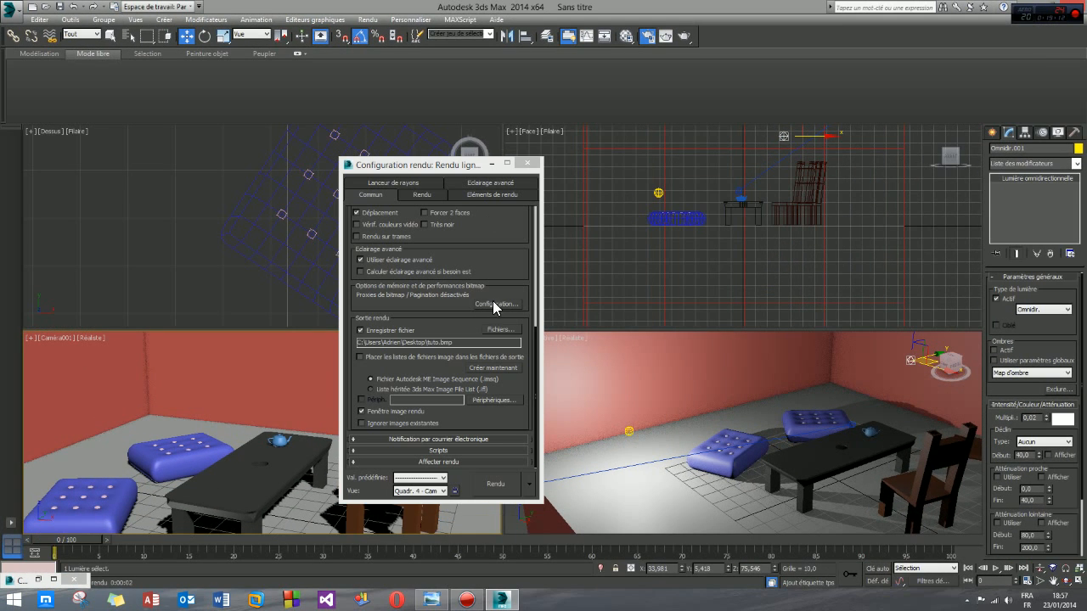
click(492, 164)
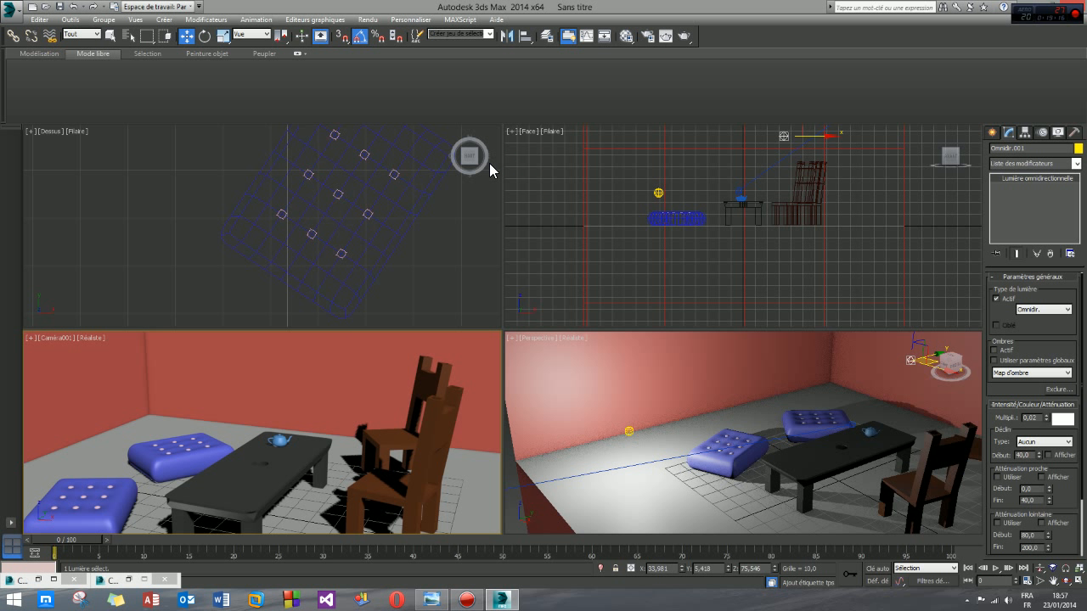